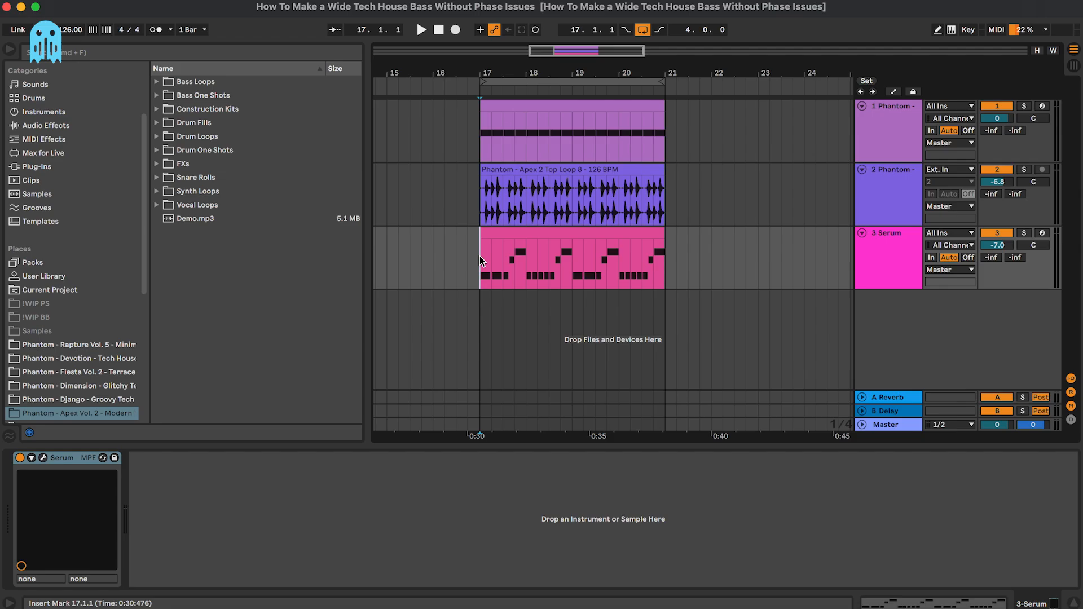
Step: Play the loop from bar 17 to hear the Serum bass together with the drums
left_click(480, 212)
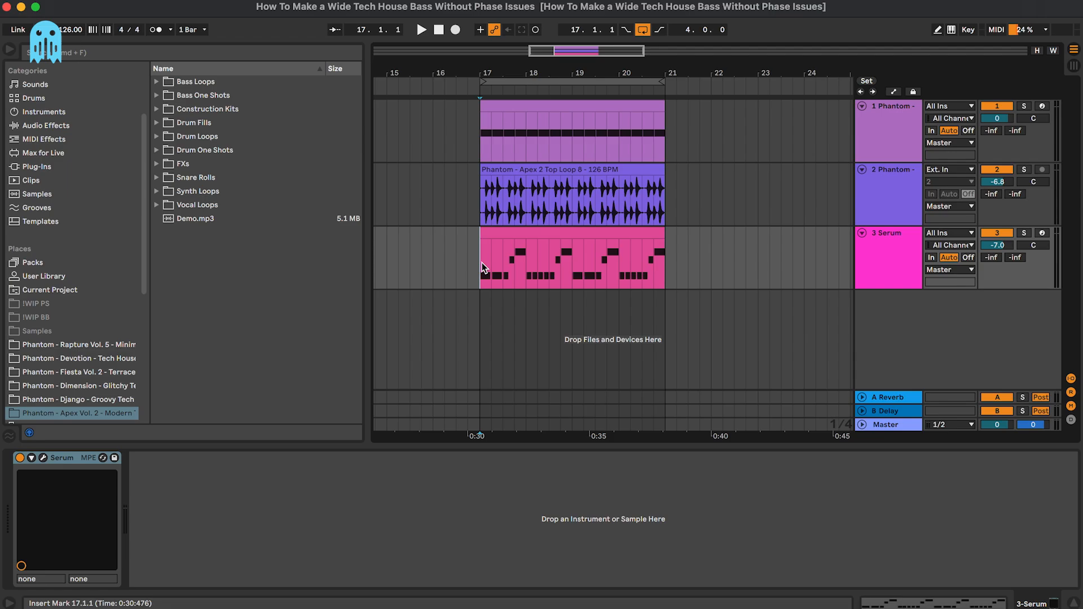
scroll(481, 262, "left", 2)
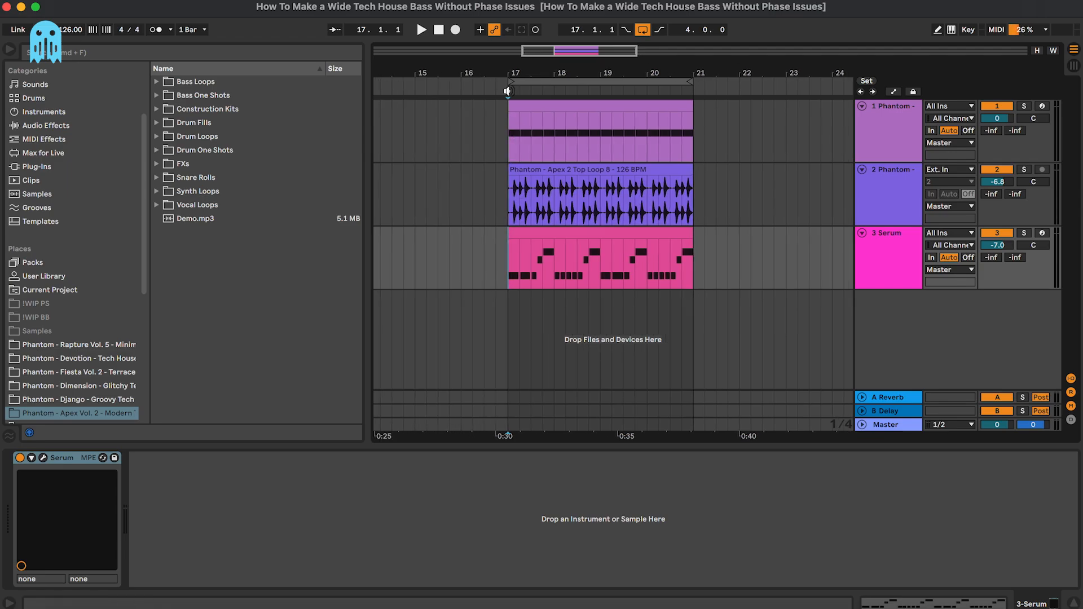
key("space")
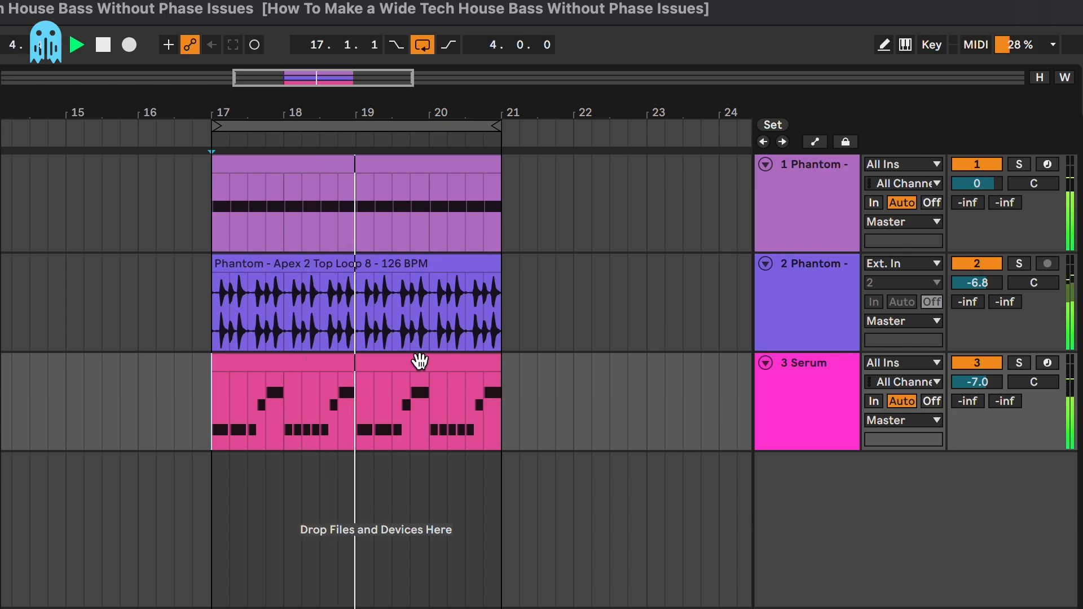
key("space")
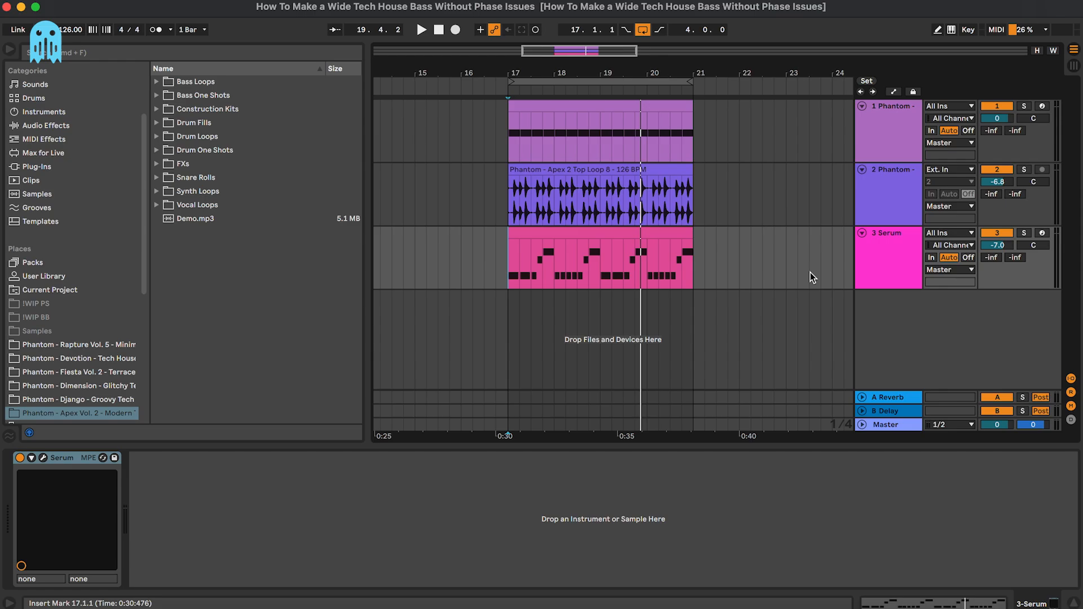
Step: Search the plug-ins for "imag", add iZotope's Ozone Imager 2 to the Serum track, and clear the search
left_click(884, 278)
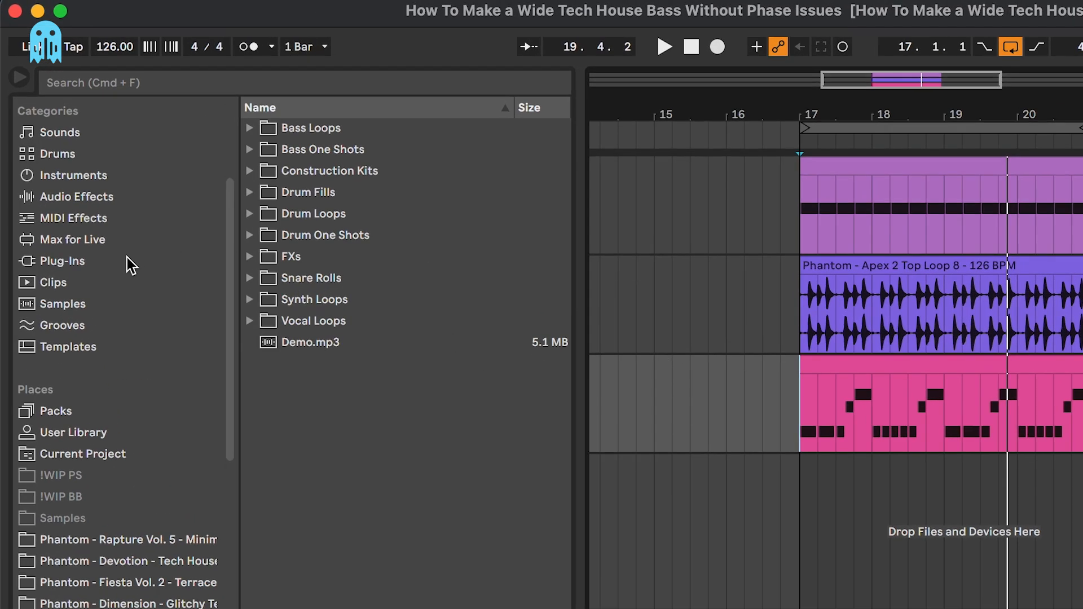
left_click(79, 167)
left_click(191, 53)
type("imag")
left_click(309, 130)
key("Right")
key("Down")
key("Down")
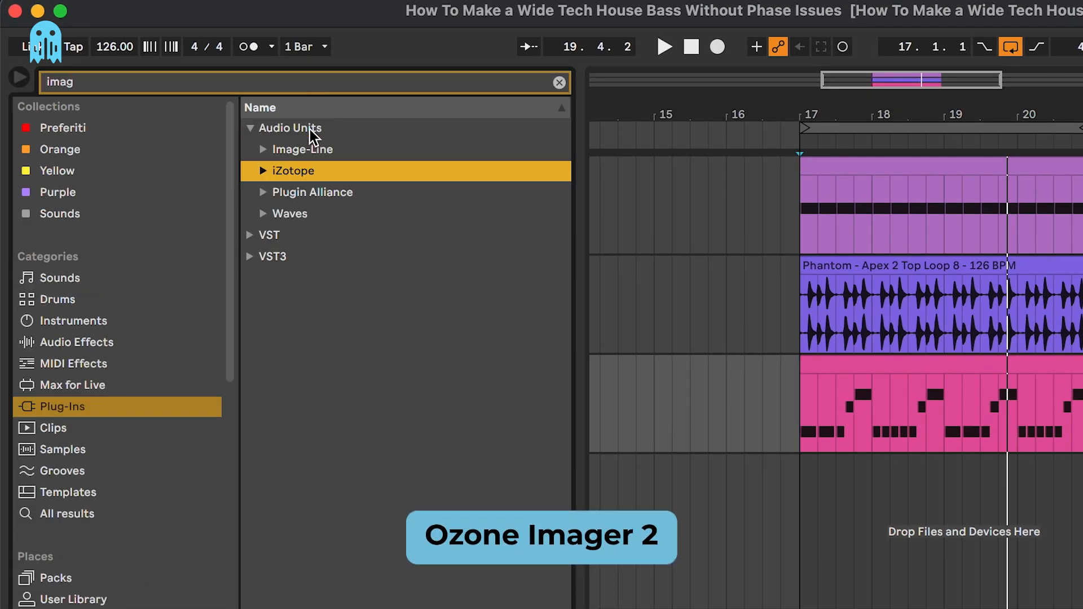
key("Right")
key("Down")
key("Down")
key("Return")
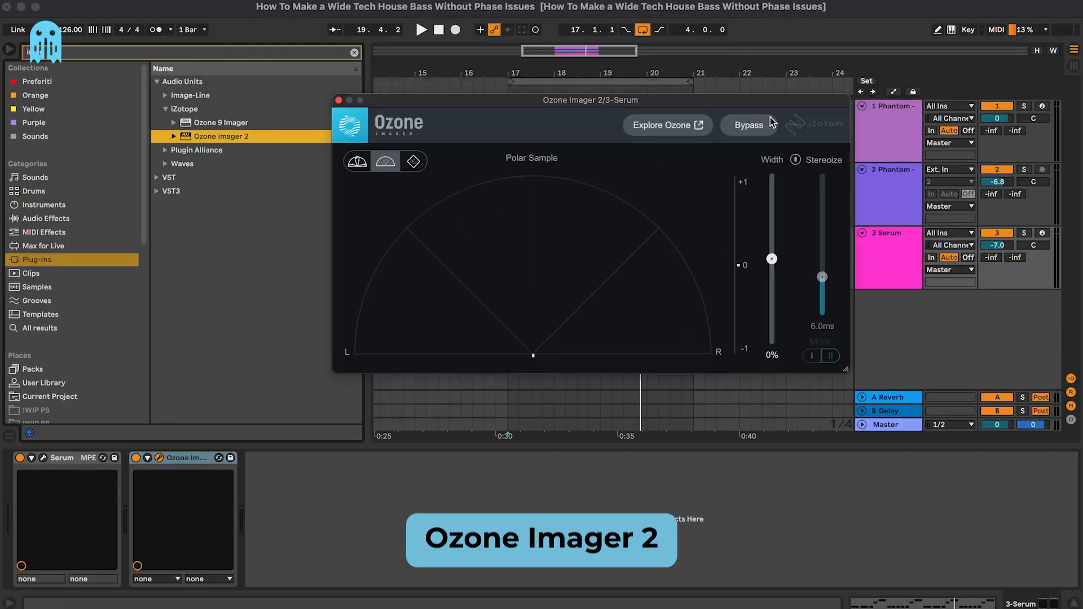
left_click(264, 170)
left_click(162, 83)
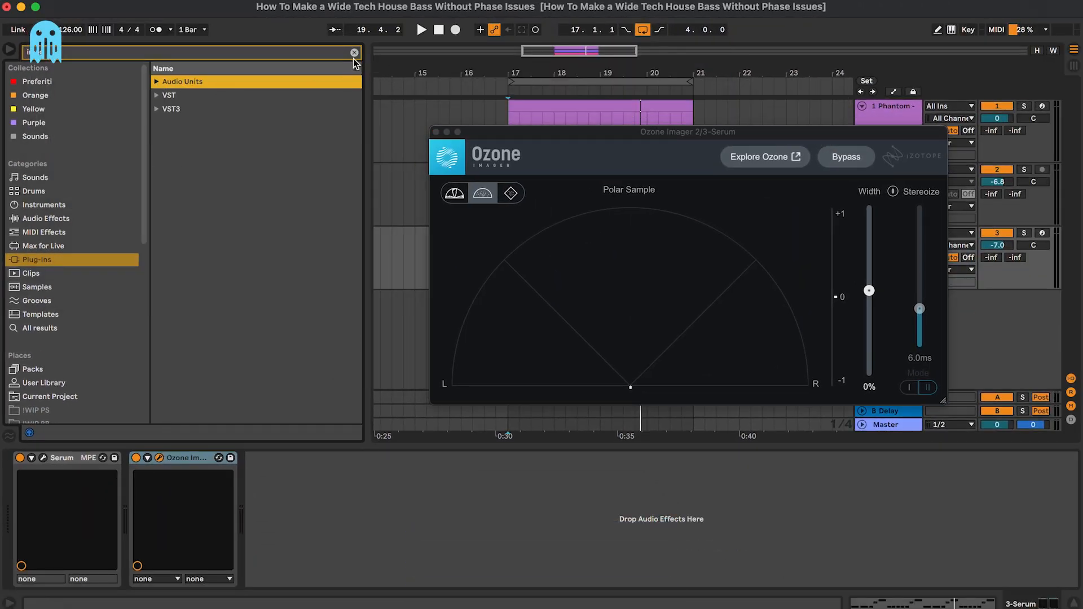
left_click(354, 53)
Step: Solo the Serum track and play the loop to examine the bass's stereo image in Ozone Imager
left_click_drag(678, 136, 659, 226)
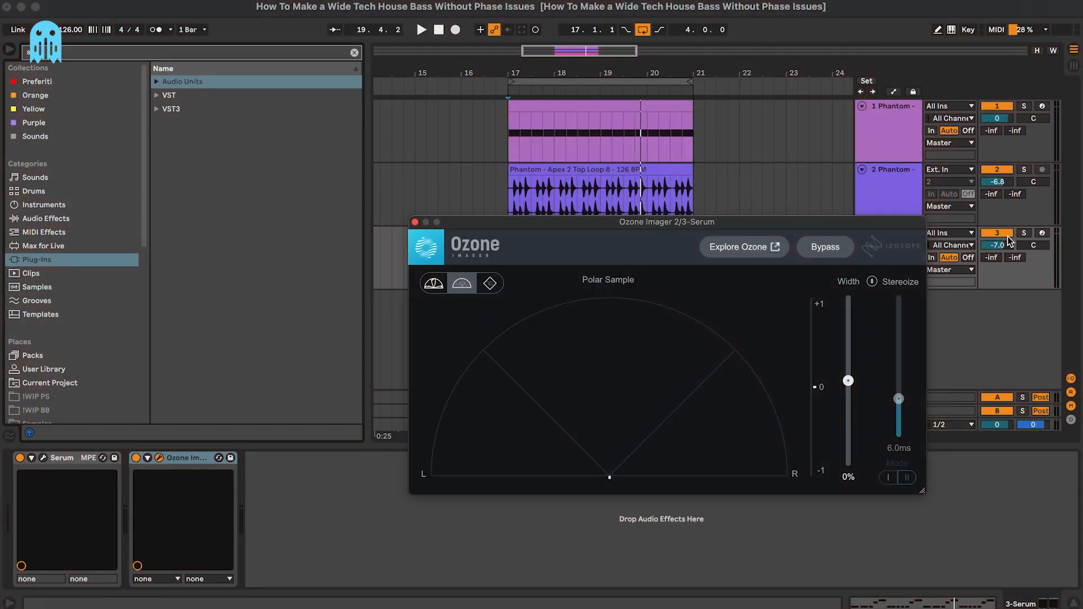
left_click(354, 53)
key("space")
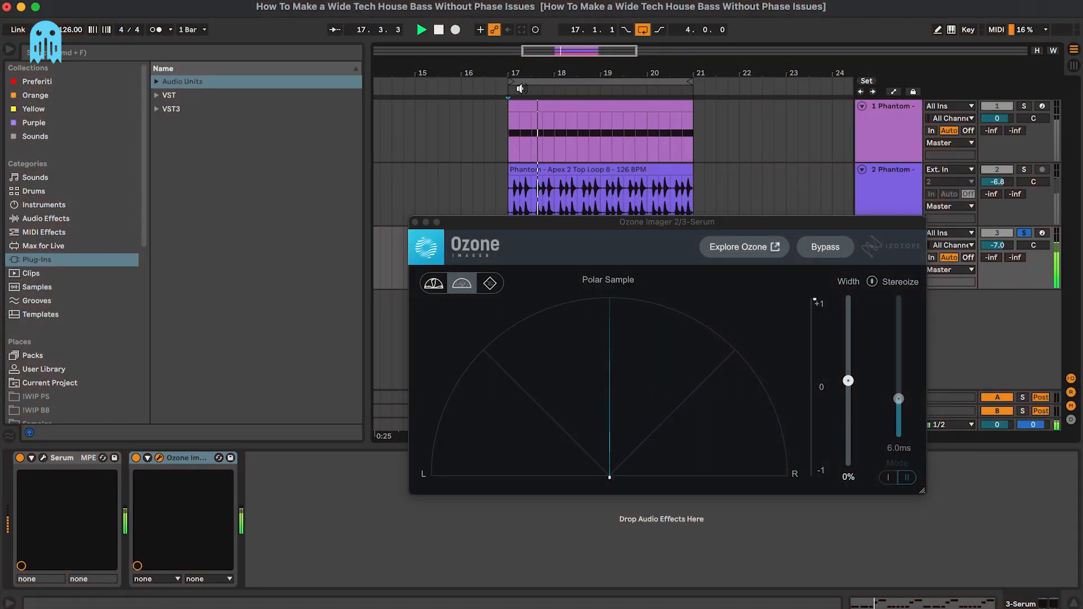
left_click_drag(741, 218, 719, 192)
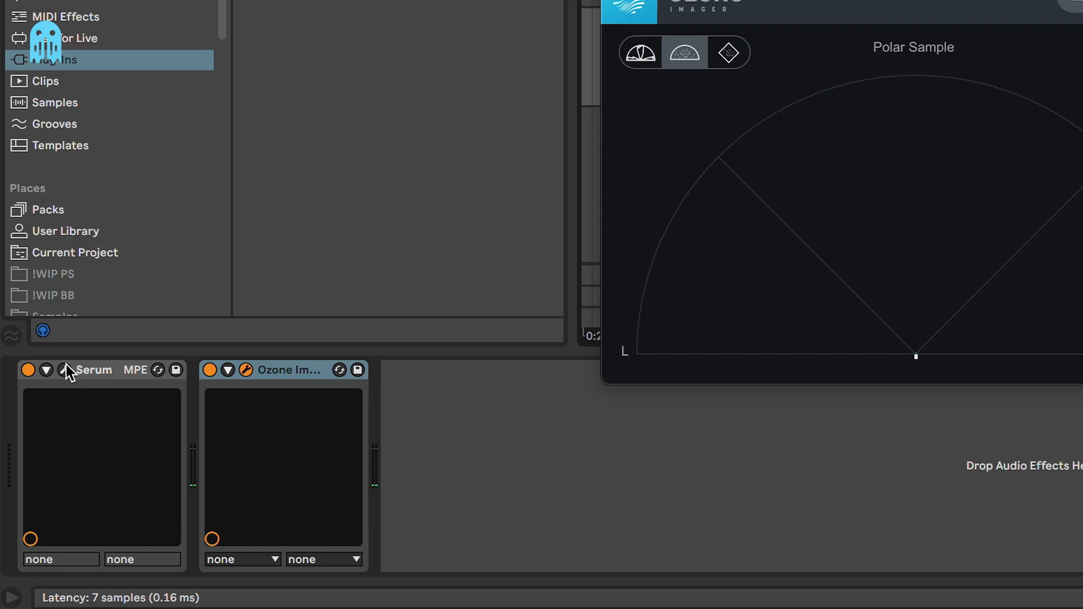
Step: Open Serum and set OSC B's unison to 3 voices
left_click(65, 367)
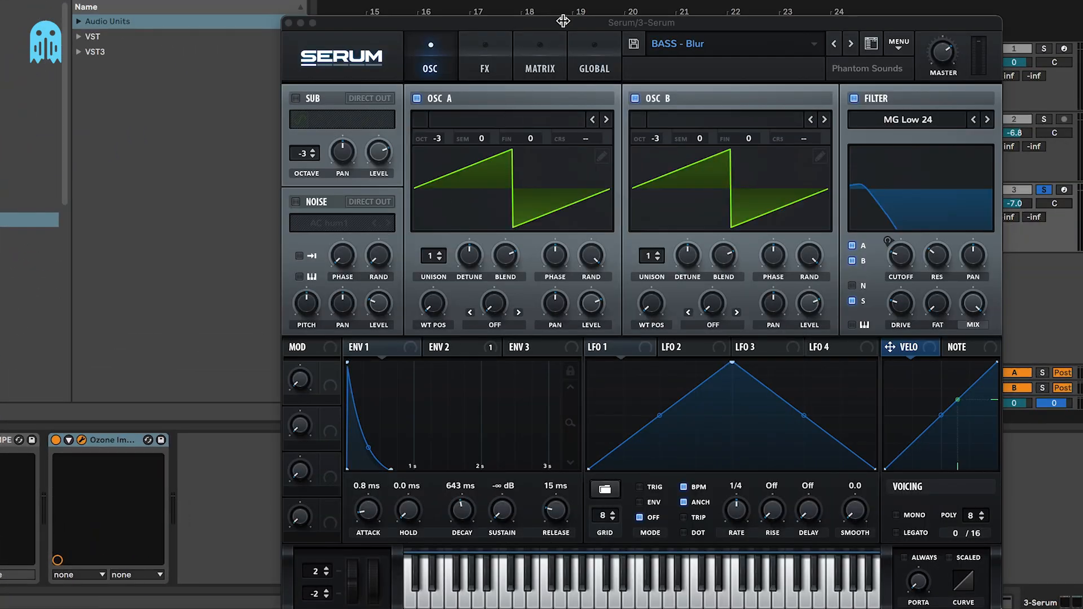
left_click_drag(563, 21, 553, 1)
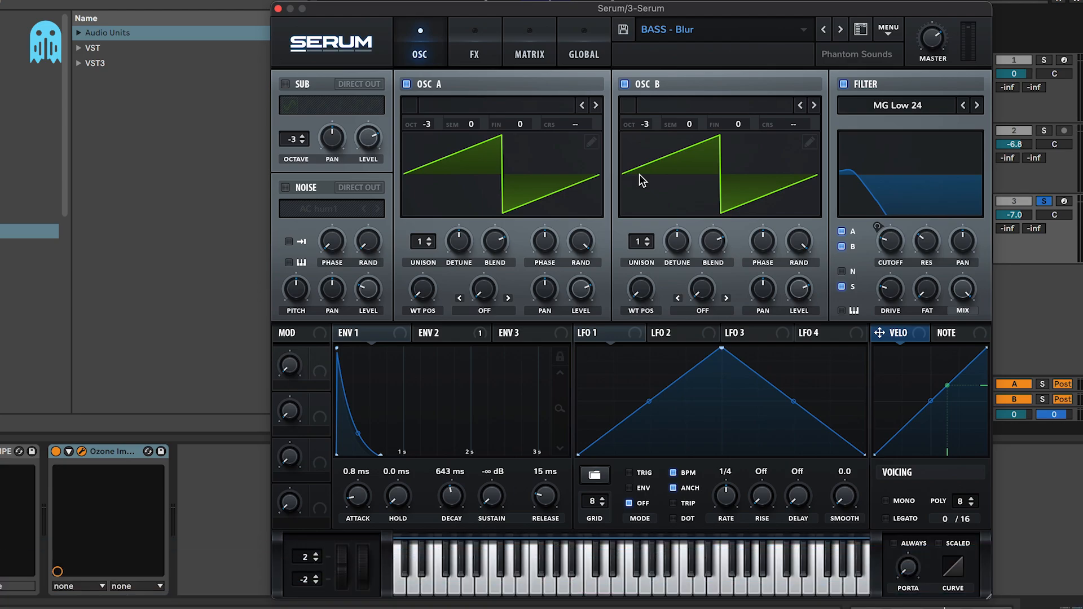
left_click_drag(639, 242, 635, 225)
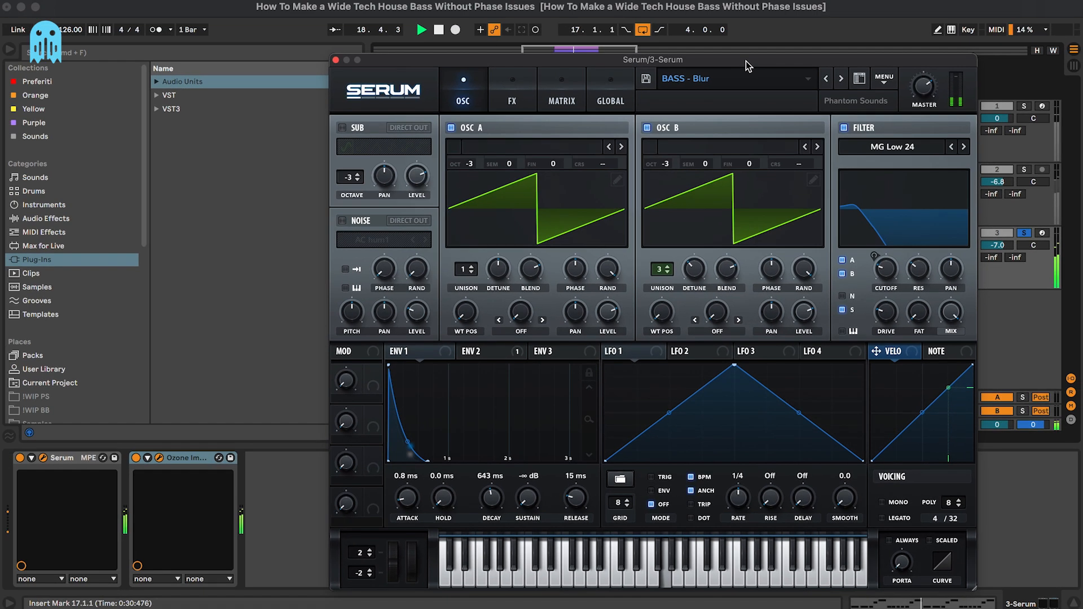
Step: Arrange the Serum and Ozone Imager windows side by side and examine the widened bass's stereo image during playback
left_click_drag(746, 61, 418, 61)
left_click_drag(761, 193, 905, 178)
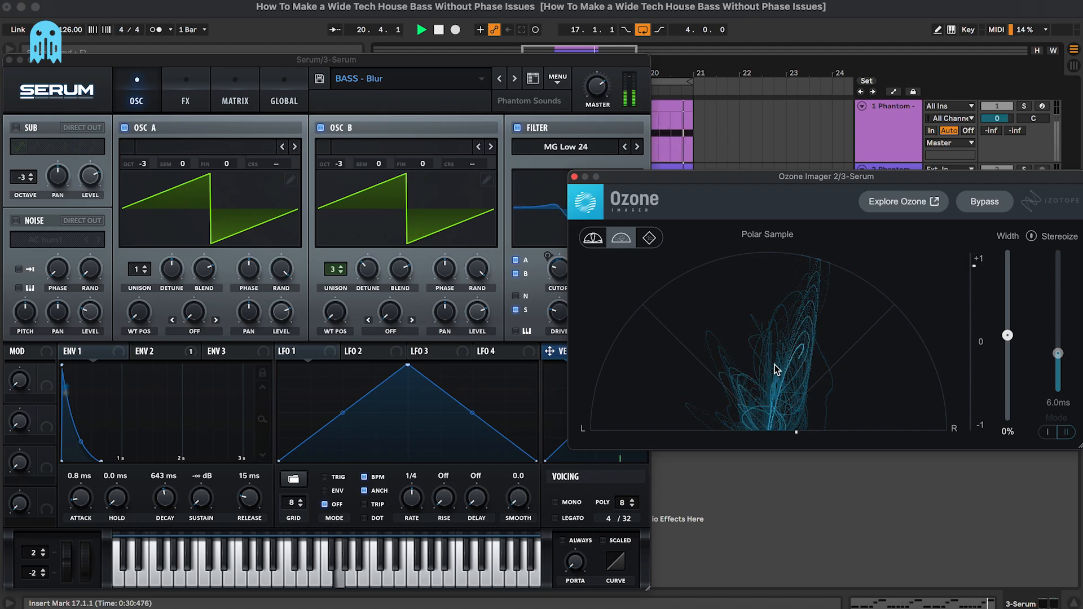
key("space")
left_click(333, 266)
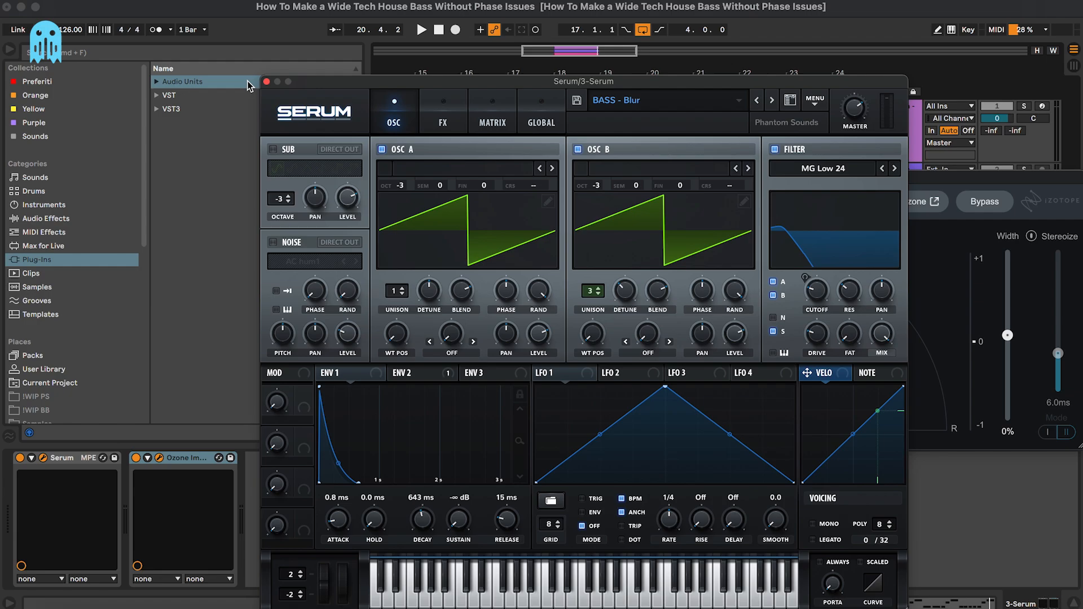
Step: Add a Utility device between Serum and Ozone Imager and enable its Bass Mono at 120 Hz
left_click(266, 81)
left_click(45, 218)
left_click(195, 177)
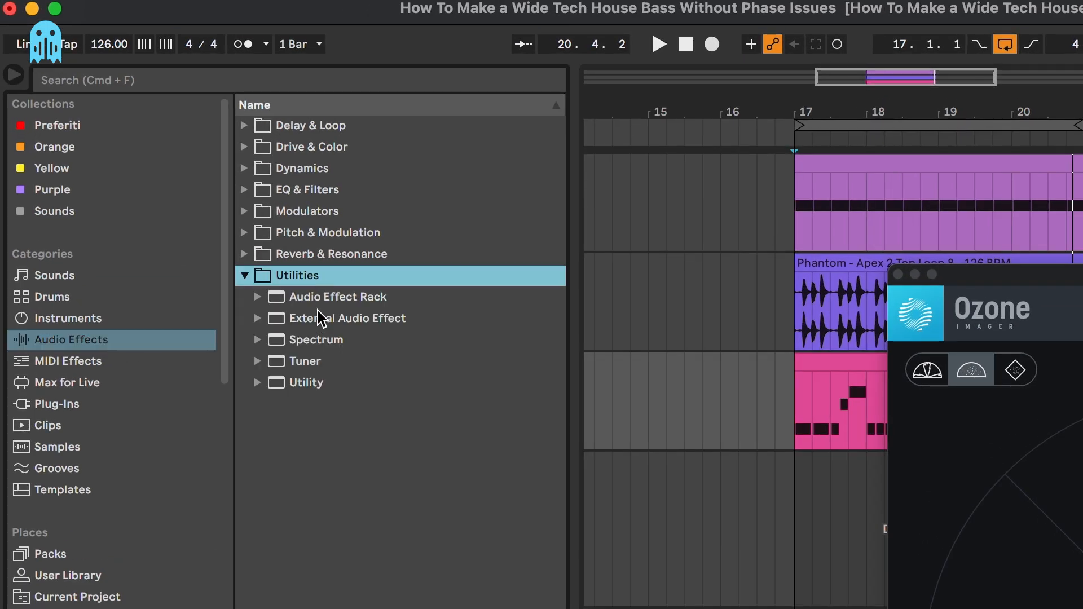
left_click(199, 250)
left_click_drag(311, 389, 259, 412)
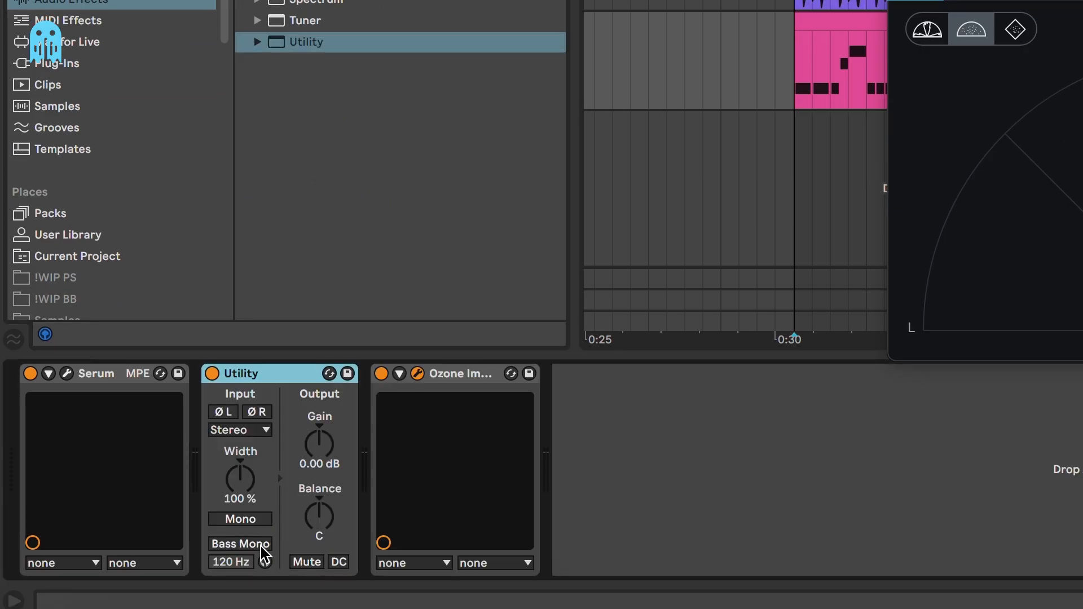
left_click(257, 544)
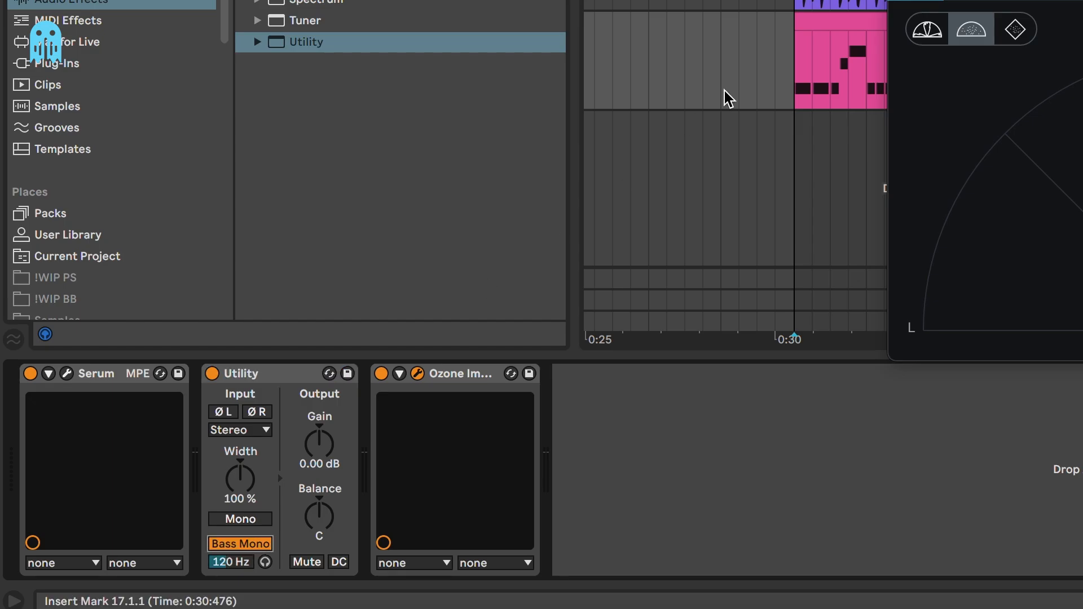
Step: Play the loop to examine the bass's stereo image with Bass Mono active
left_click(813, 16)
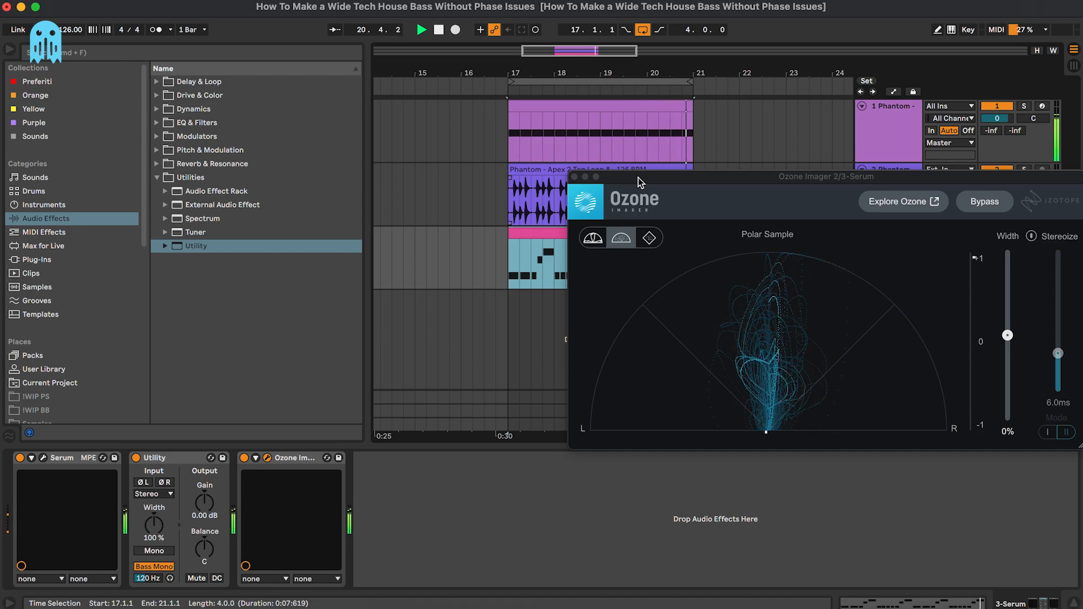
key("space")
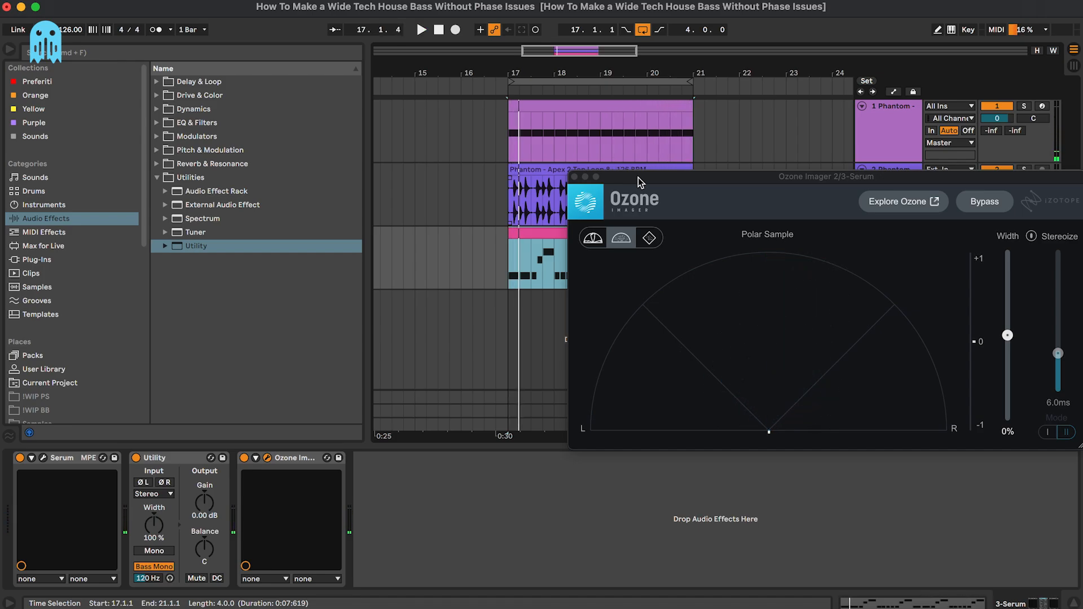
left_click_drag(638, 178, 592, 179)
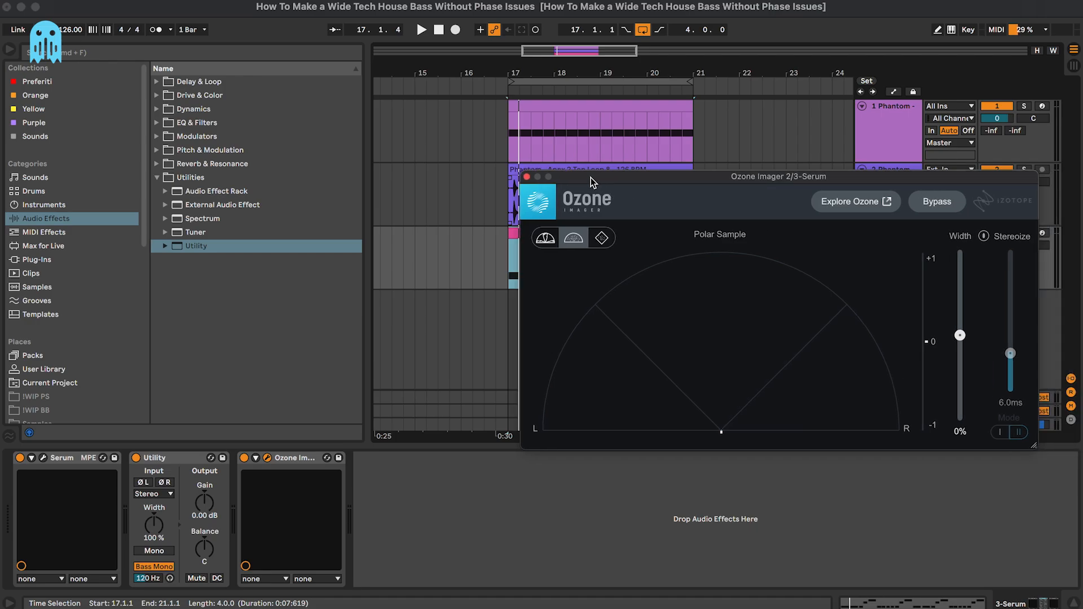
Step: Reopen Serum and delete the Utility device from the bass track's device chain
left_click(43, 457)
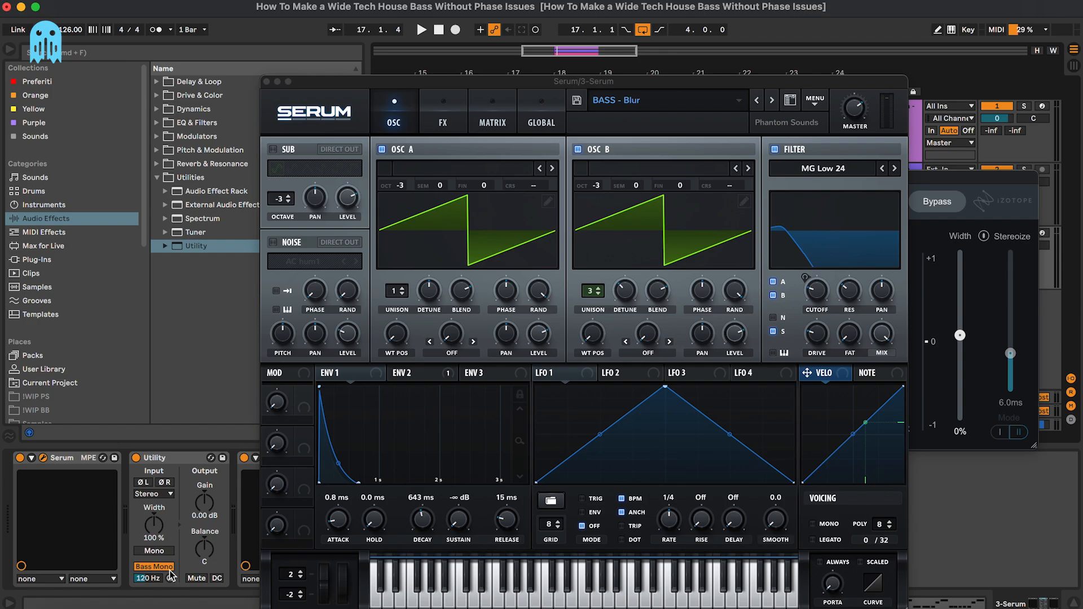
left_click(187, 459)
key("Delete")
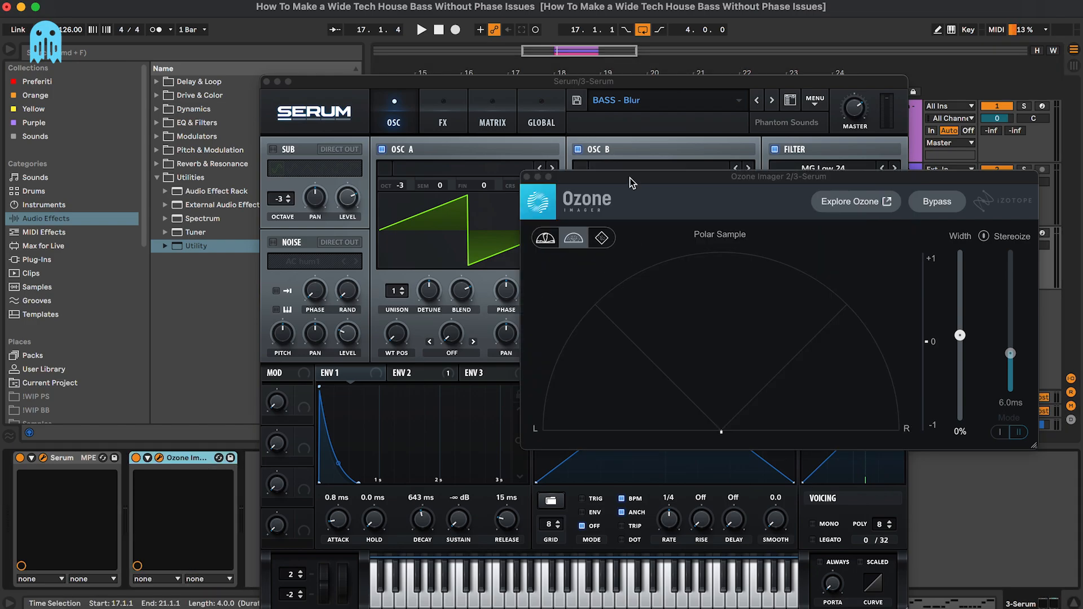
Step: Set Serum's OSC B unison back to 1 voice and close the plug-in windows
left_click(527, 177)
left_click_drag(591, 291, 636, 273)
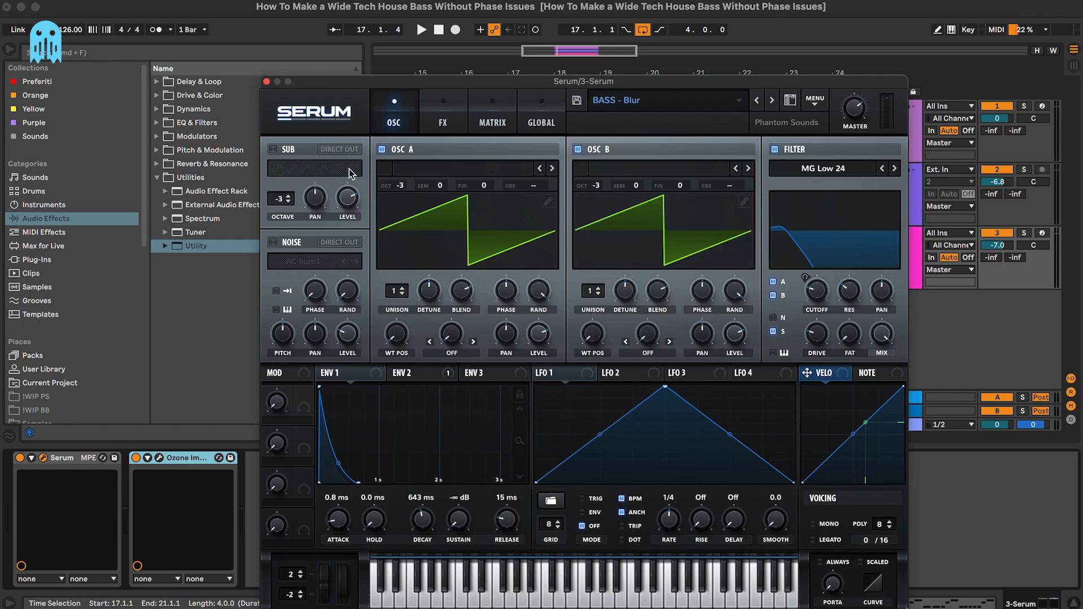
left_click(266, 82)
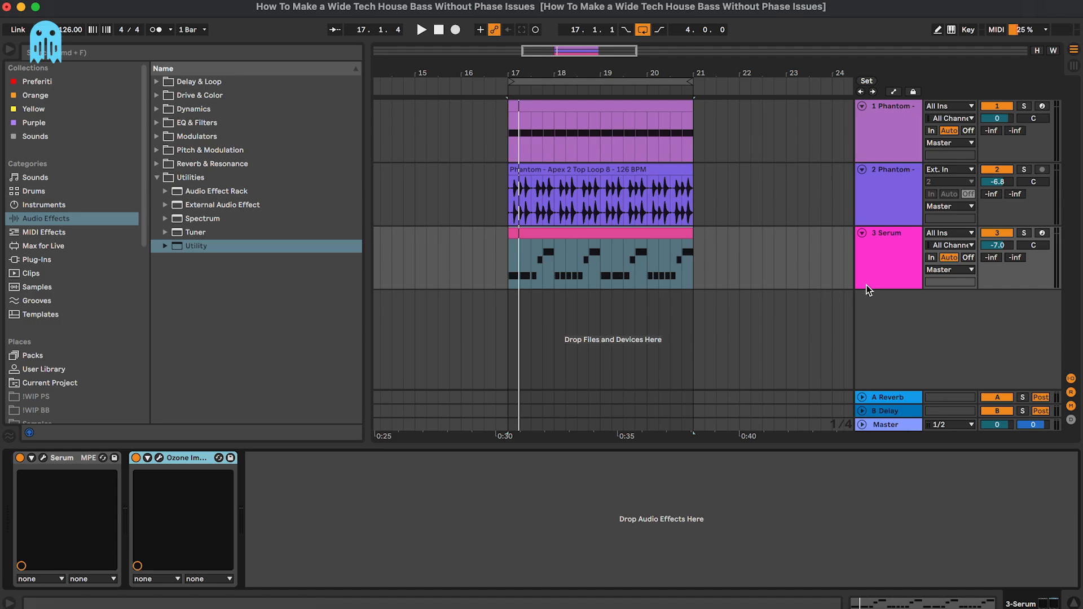
Step: Duplicate the Serum track twice to get three identical bass tracks
left_click(889, 280)
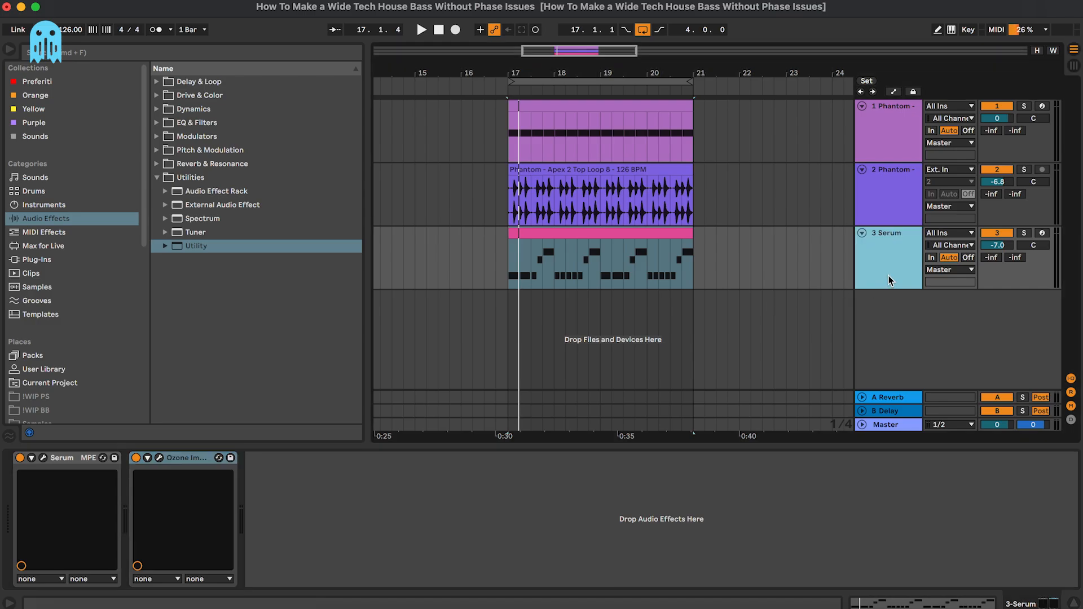
key("super+d")
key("super+d")
Step: Rename the three bass tracks Sub, Mid and Top in order
left_click(890, 228)
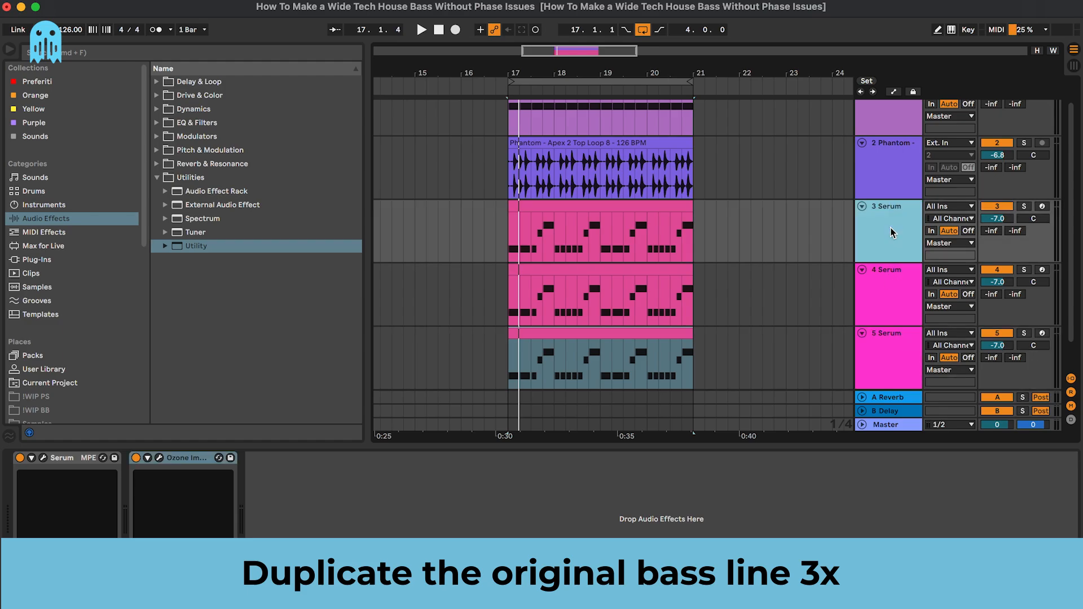
type("Sub")
key("Tab")
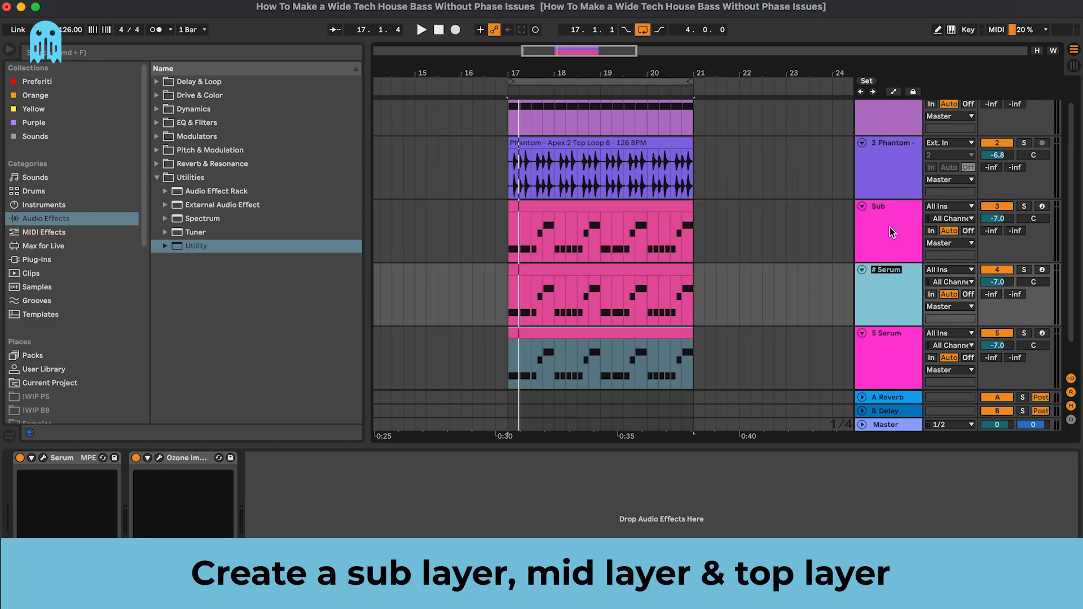
type("Mid")
key("Tab")
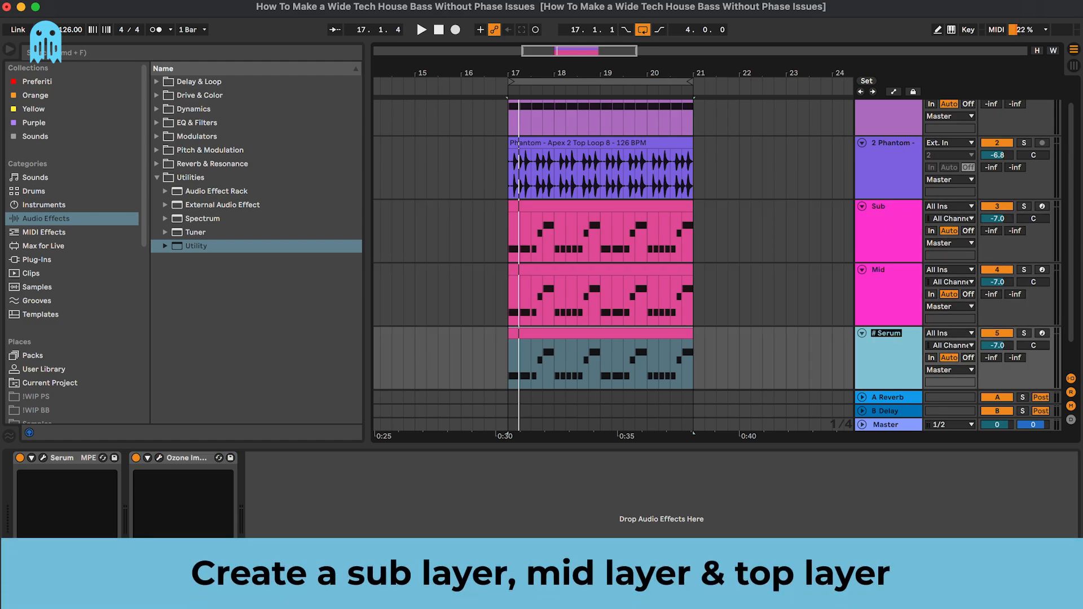
type("Top")
Step: Mute the Mid and Top tracks together
left_click(888, 295, "shift")
left_click(1007, 271)
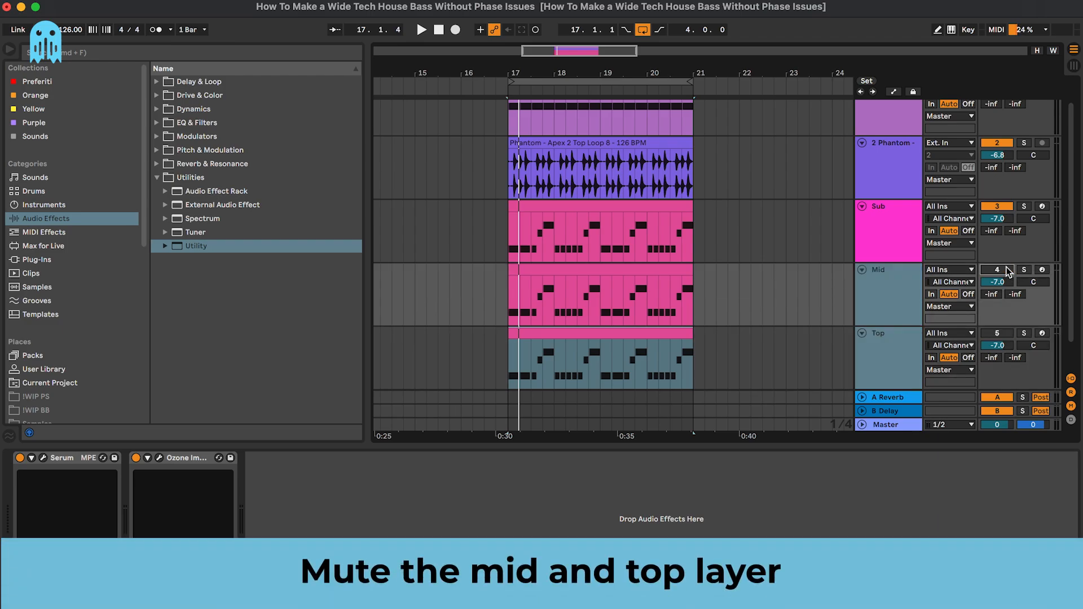
Step: Open the Sub track's MIDI clip and set all its notes to the same velocity of about 96
left_click(894, 233)
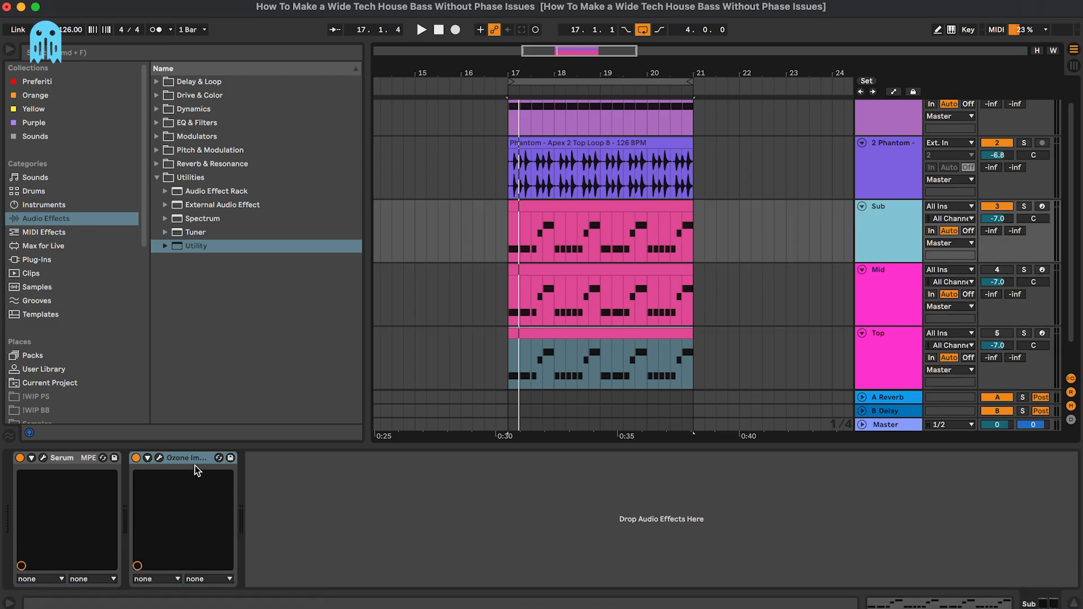
left_click(530, 212)
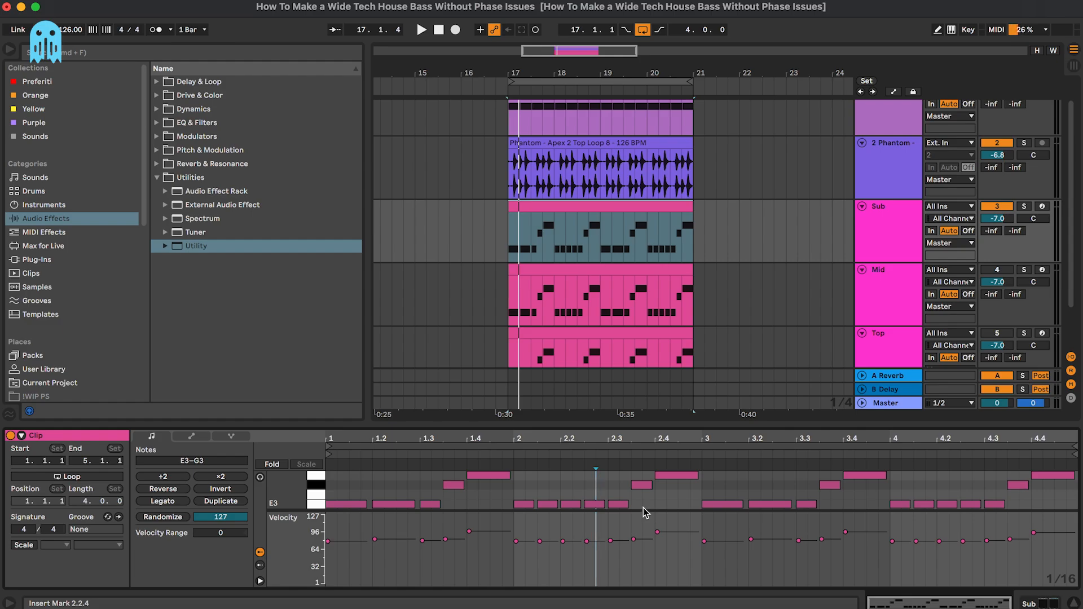
left_click(637, 528)
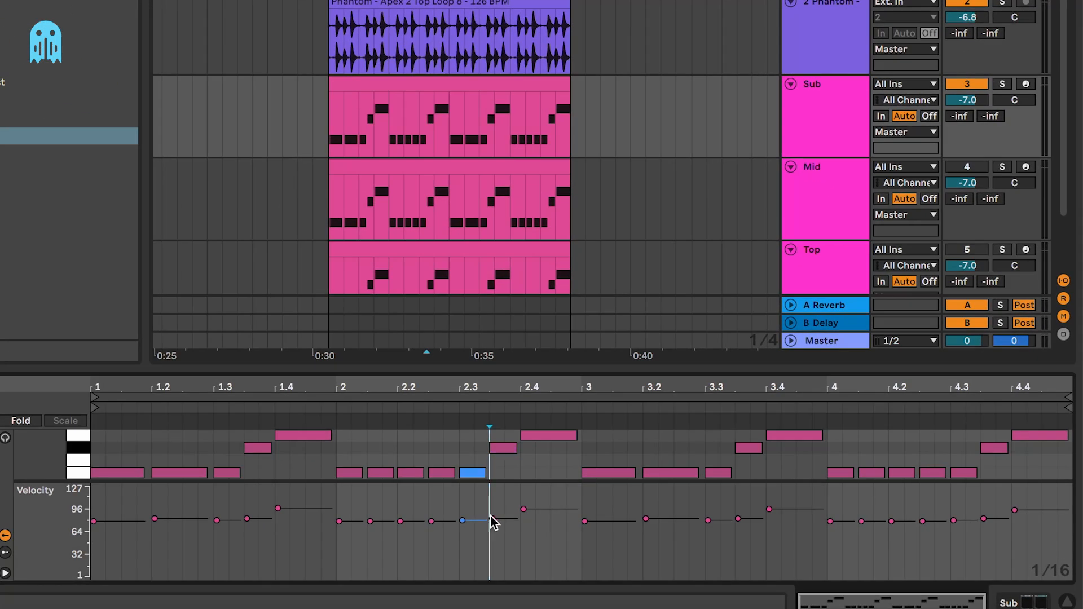
key("super+a")
left_click_drag(633, 539, 646, 508)
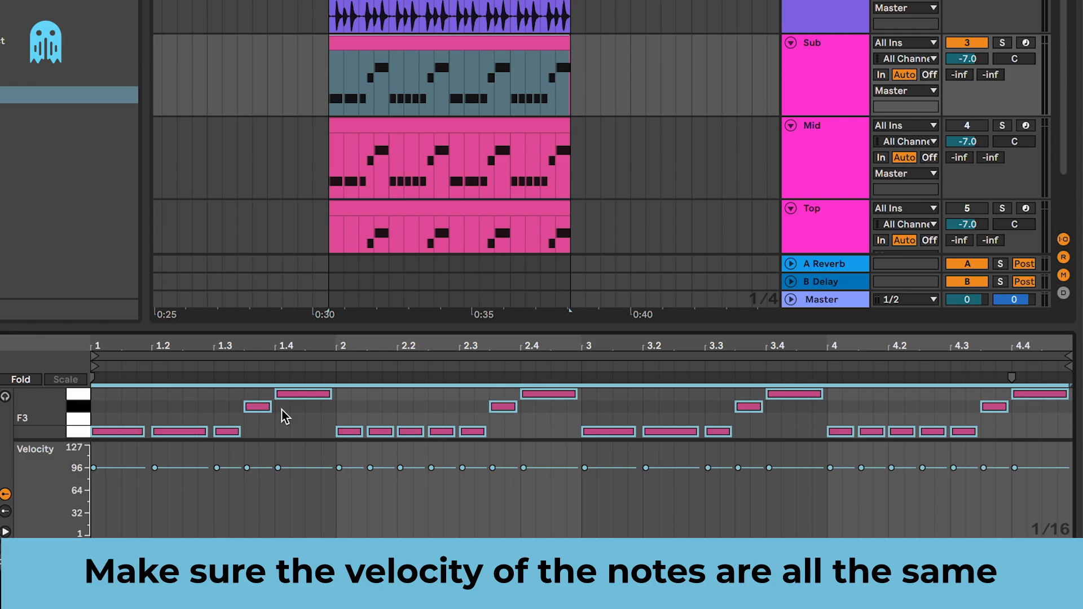
Step: Solo the Sub track and open its Serum instrument
left_click(823, 79)
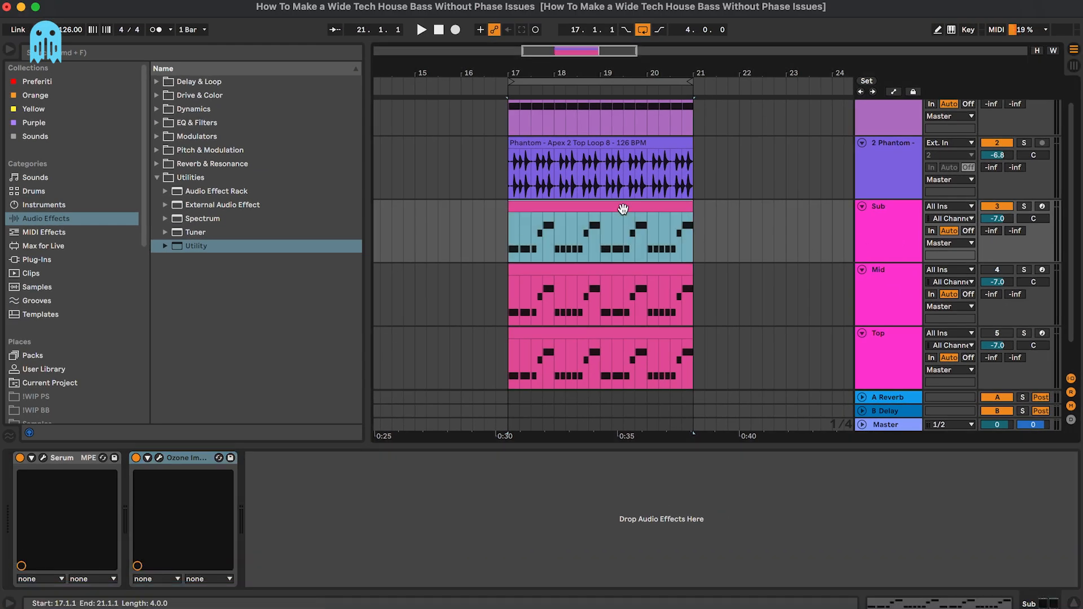
left_click(1024, 206)
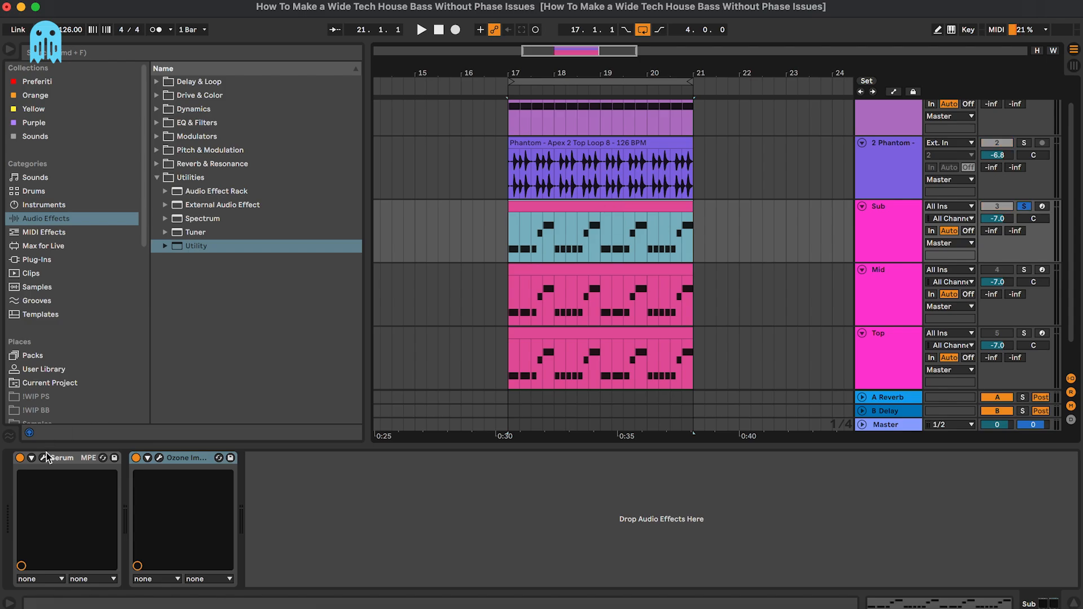
left_click(43, 457)
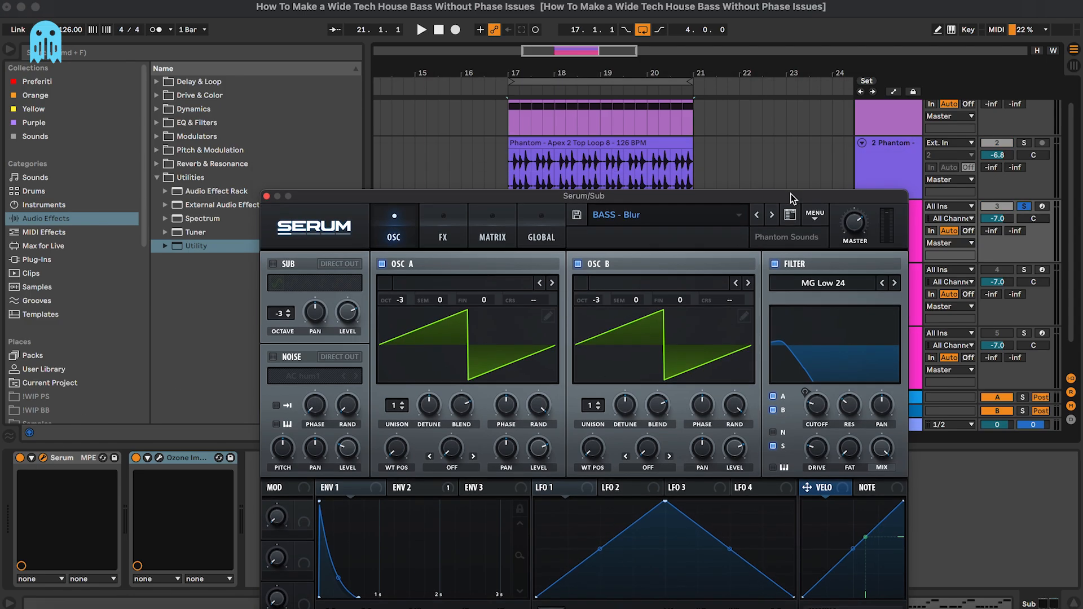
Step: Audition Serum's bass presets on the Sub track, load BASS - Deep State and lower its filter cutoff slightly
left_click(771, 215)
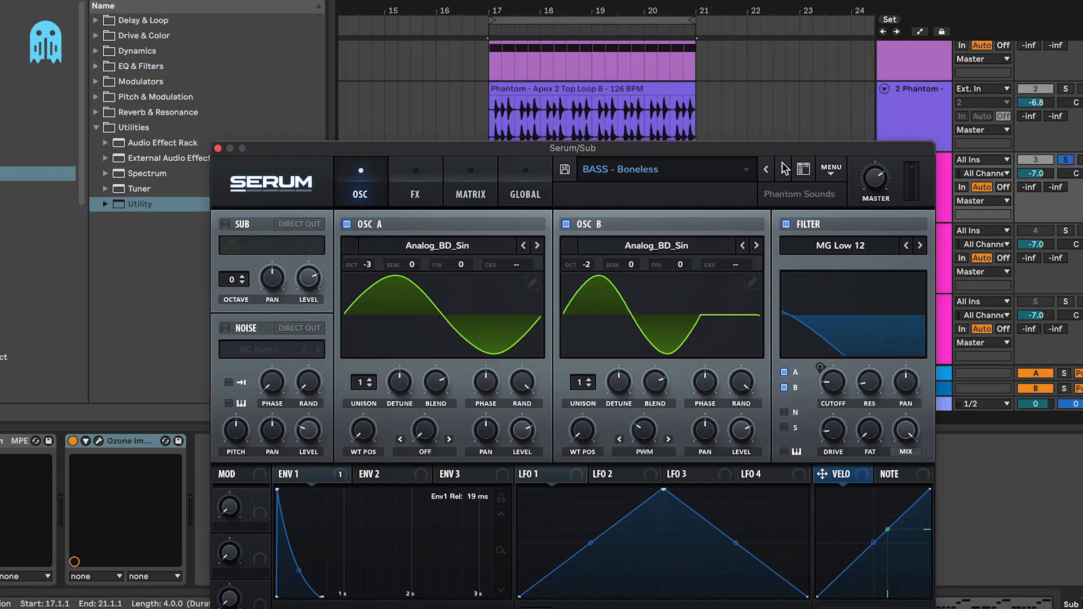
left_click(771, 215)
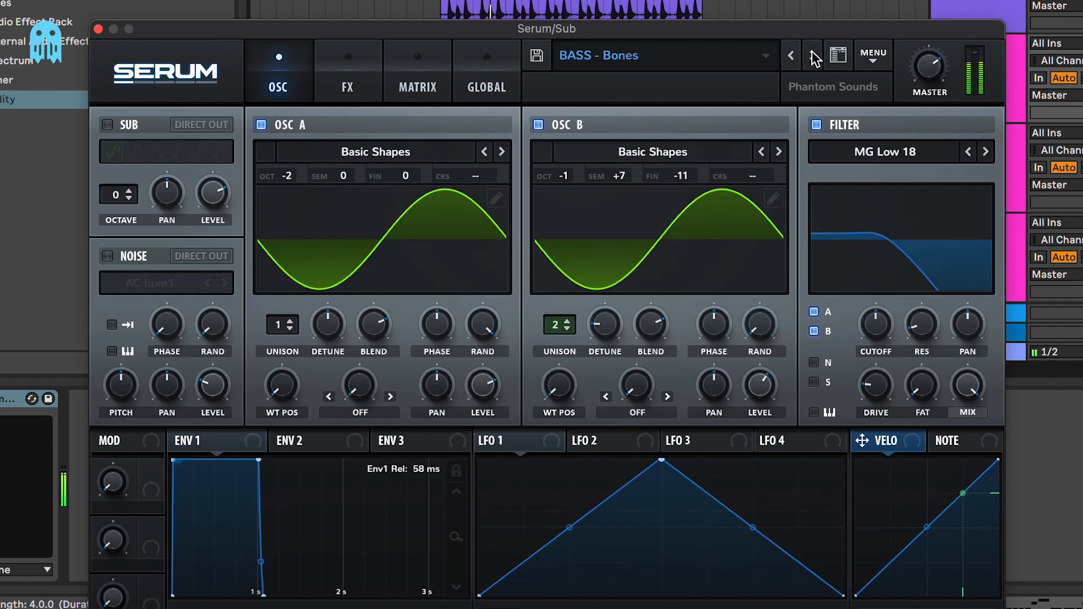
left_click(811, 52)
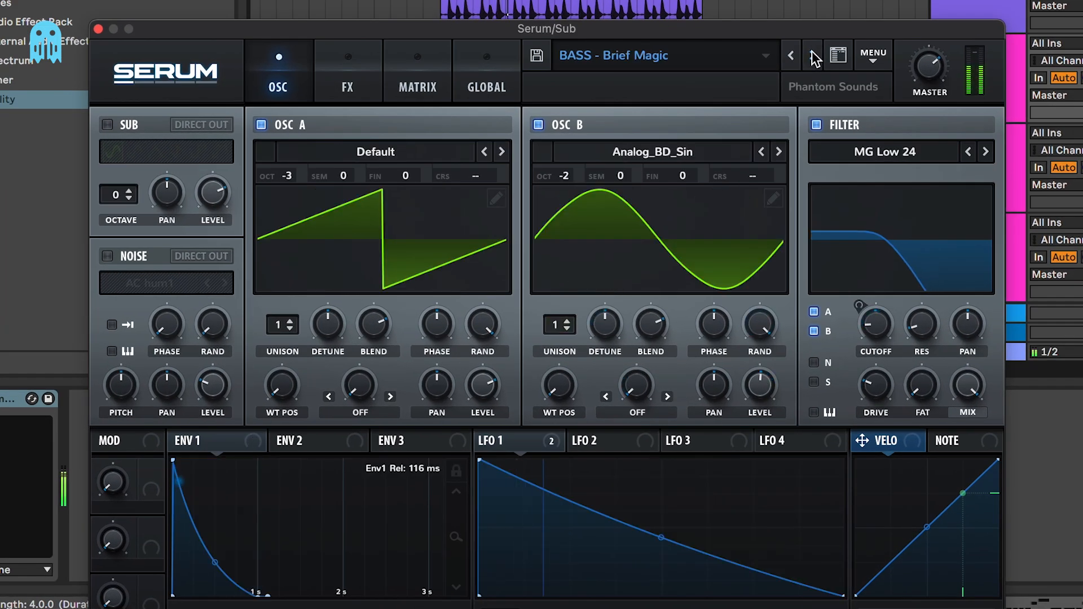
left_click(811, 52)
left_click(812, 52)
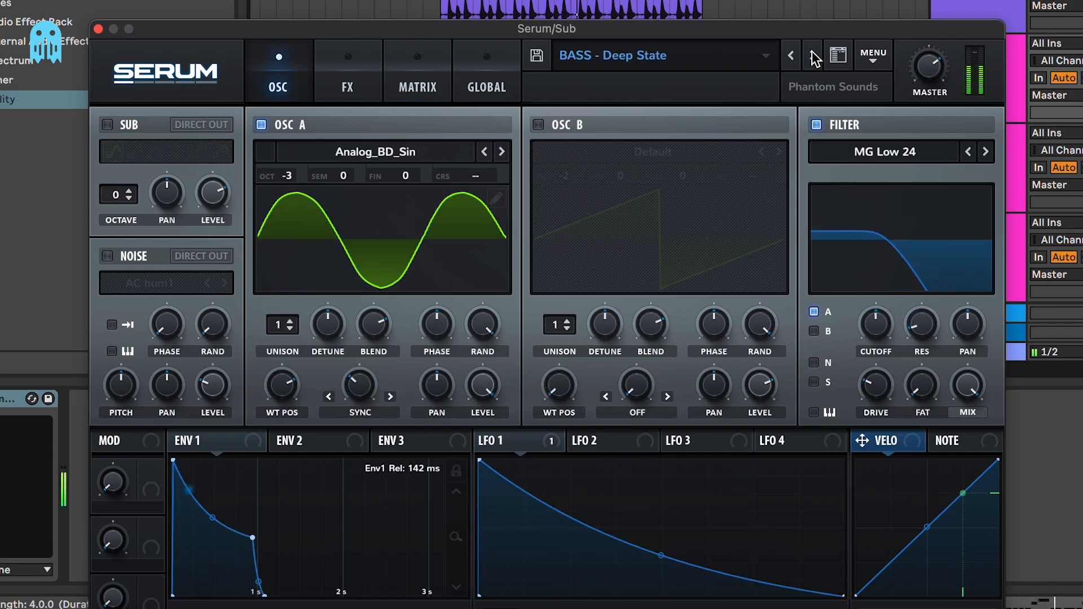
left_click_drag(878, 324, 876, 350)
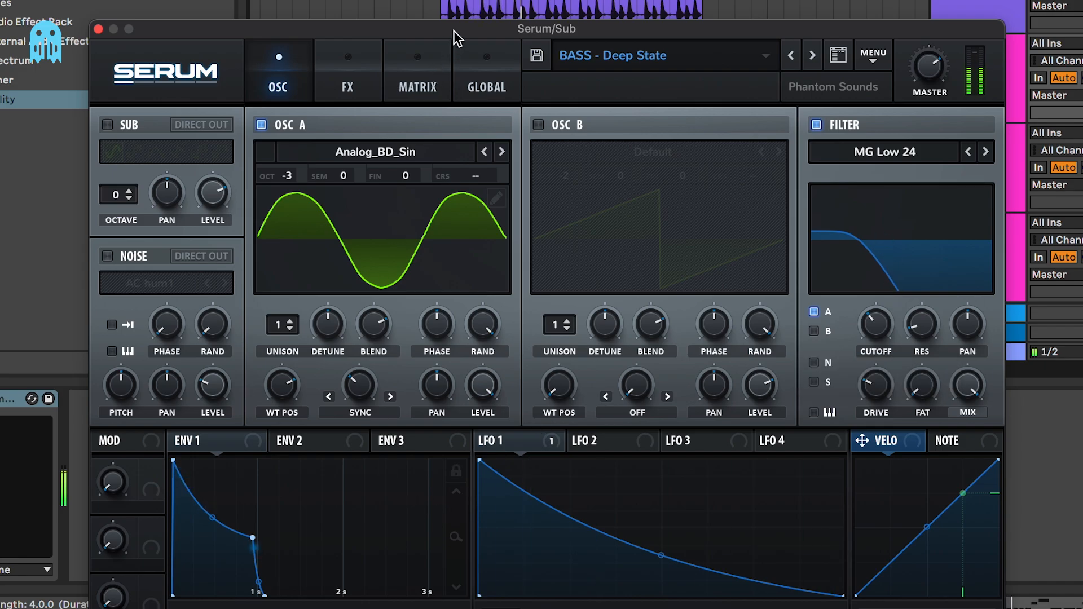
Step: Bypass the LFO 1 modulation of the master tuning in Serum's modulation matrix
left_click_drag(605, 29, 611, 31)
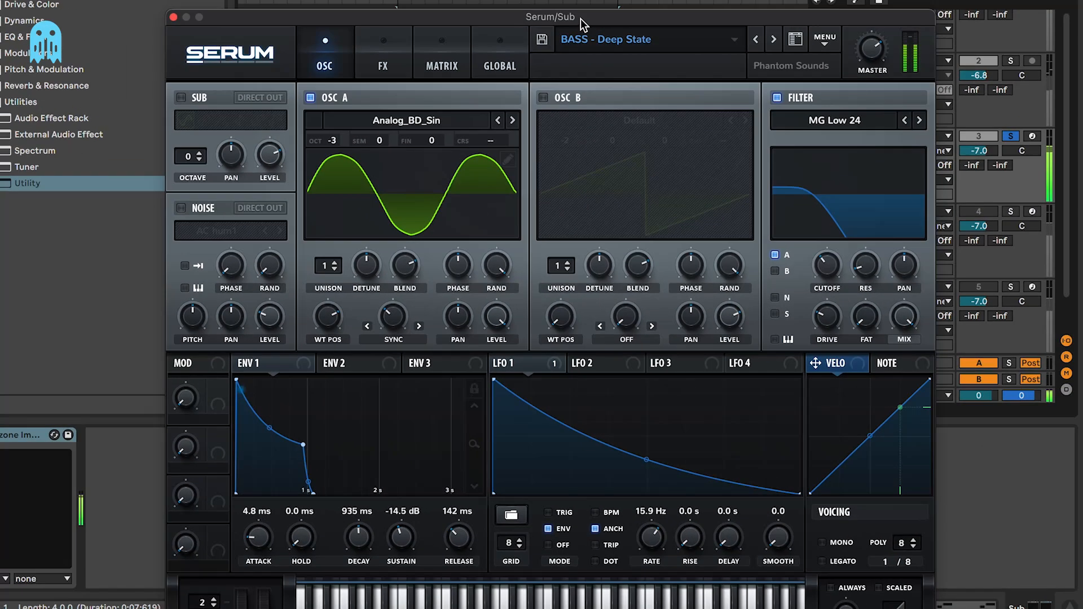
left_click(519, 446)
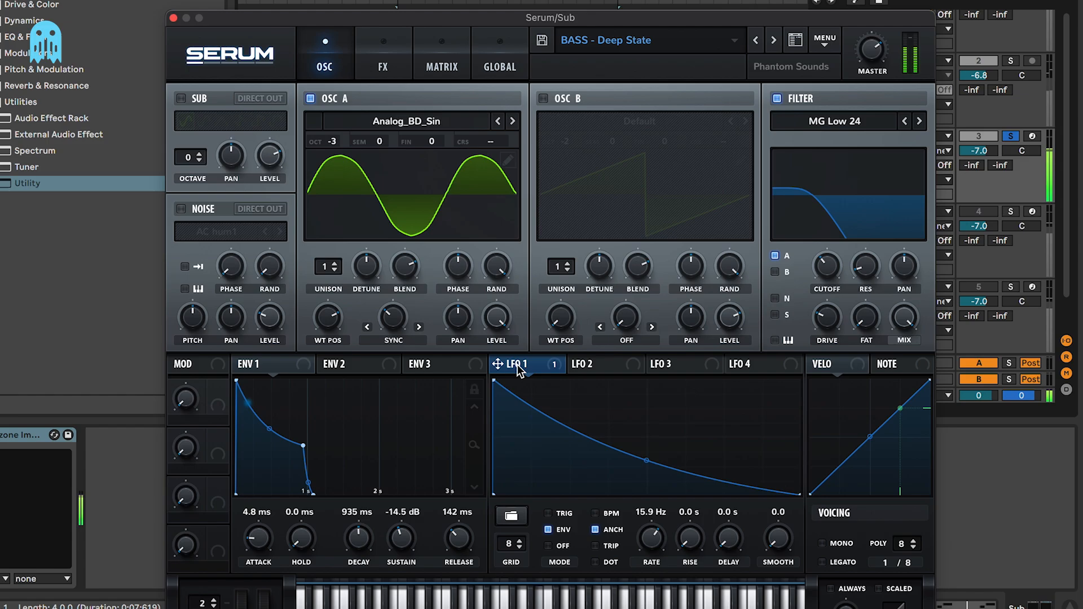
left_click(442, 67)
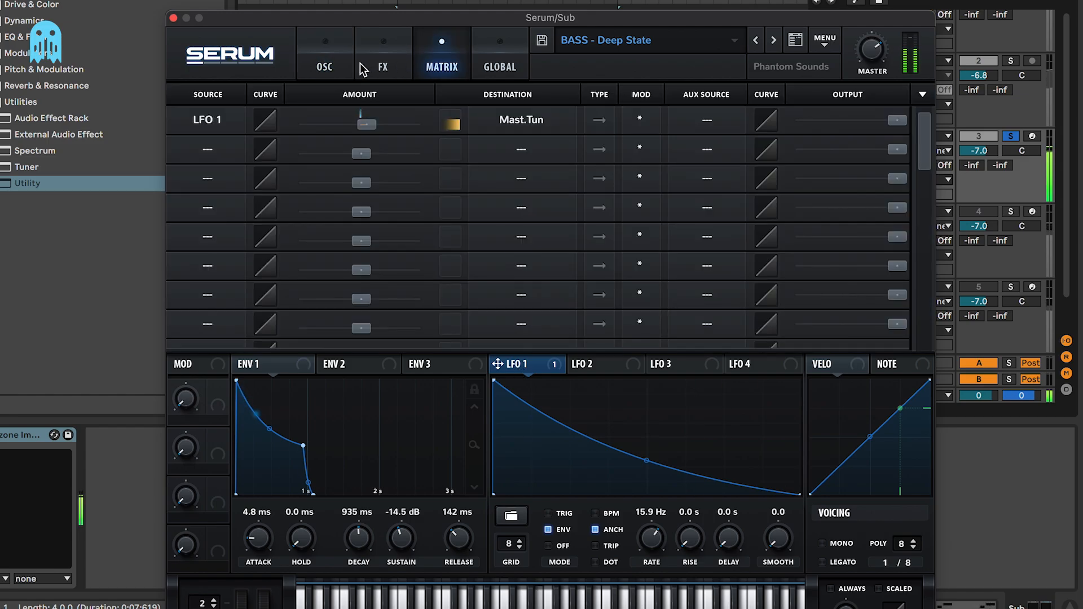
left_click(640, 119)
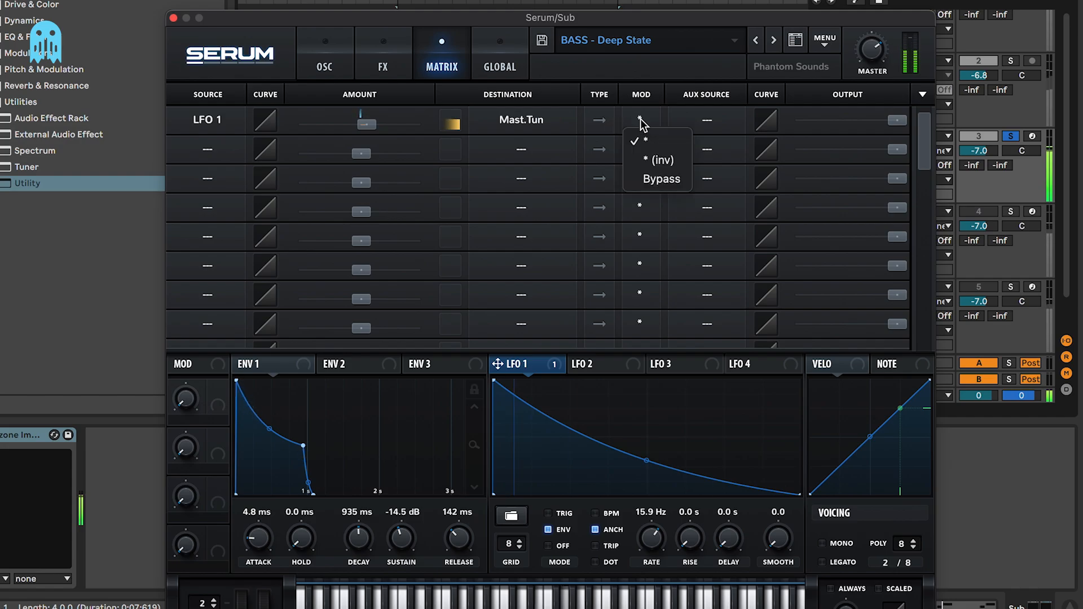
left_click(651, 178)
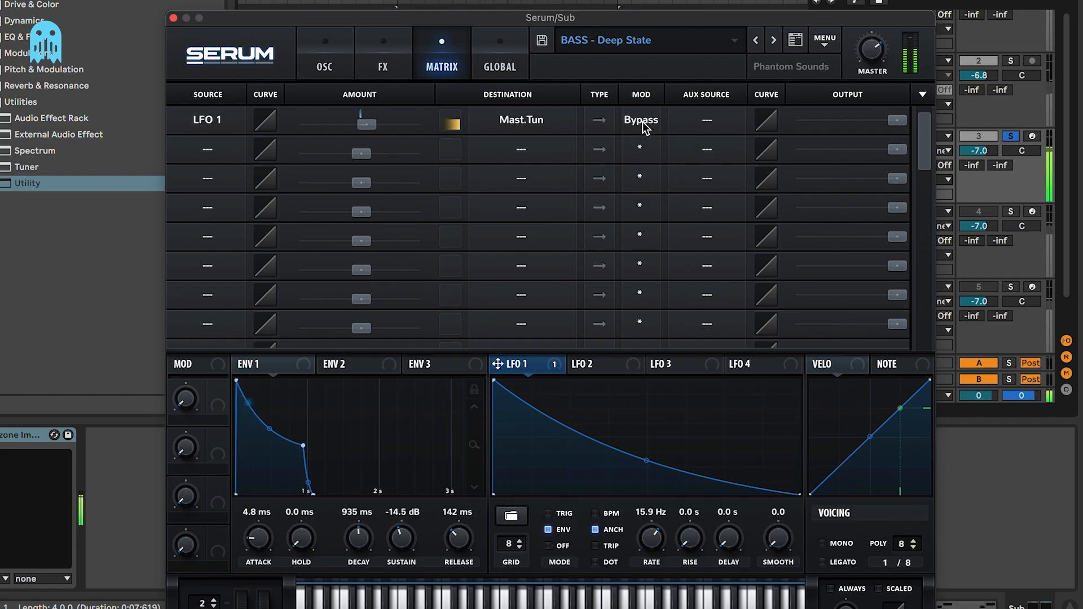
left_click(326, 62)
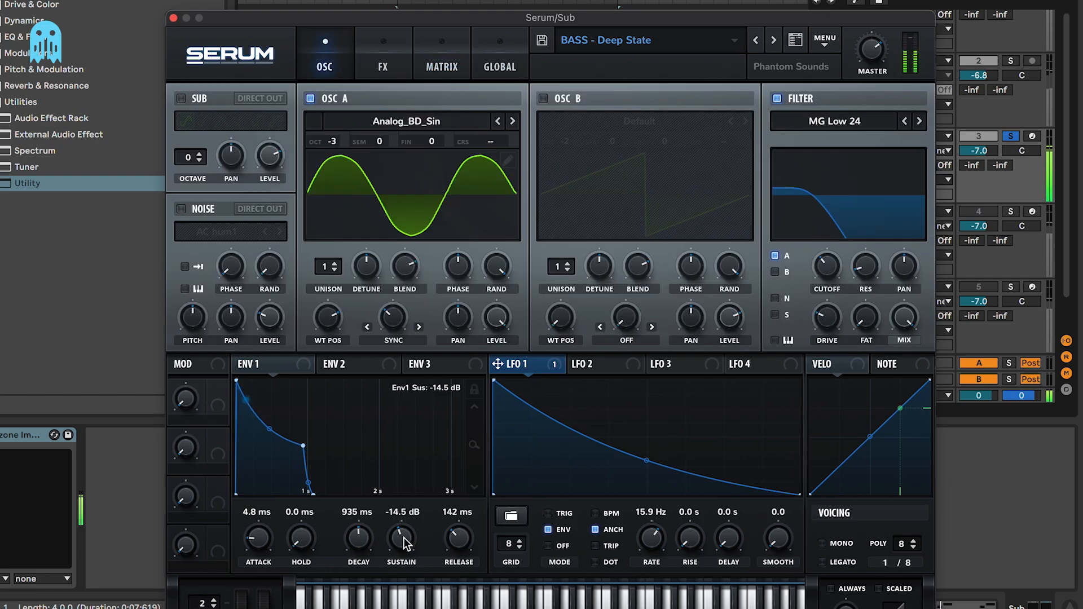
Step: Shape Serum's Env 1 with 7.2 ms attack, 584 ms decay, -26.9 dB sustain and 106 ms release
left_click_drag(404, 537, 407, 567)
left_click_drag(359, 533, 397, 546)
left_click_drag(263, 537, 265, 538)
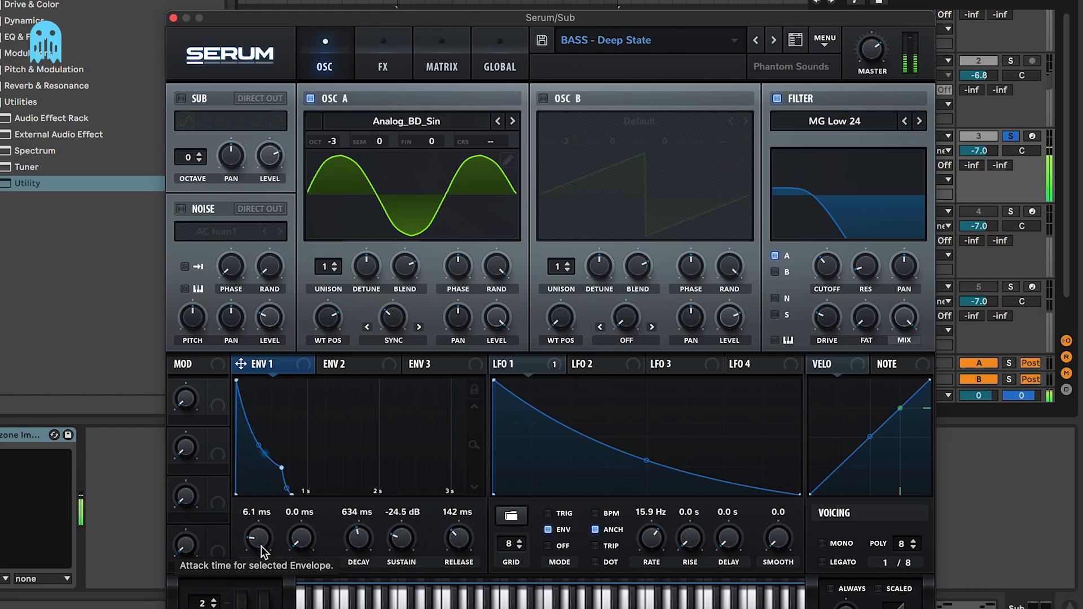
scroll(262, 546, "up", 4)
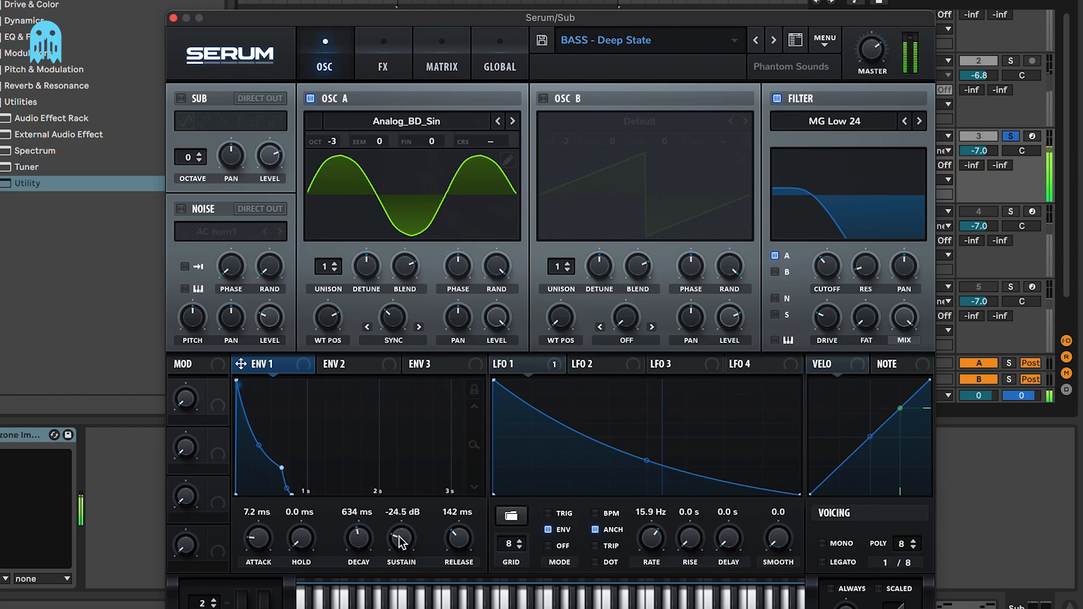
scroll(462, 541, "down", 3)
scroll(401, 544, "down", 4)
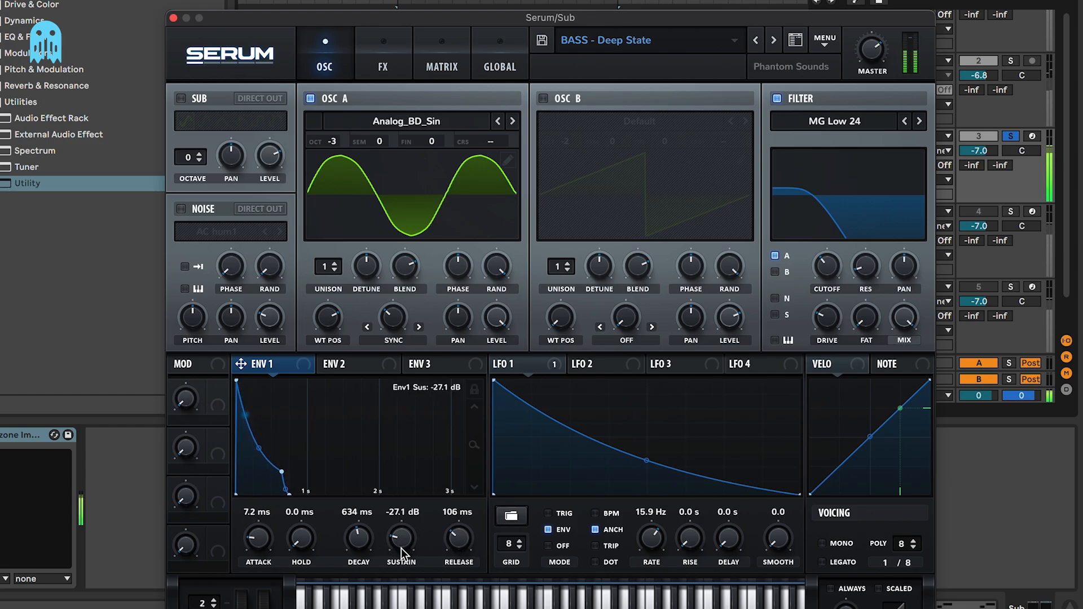
scroll(401, 550, "up", 1)
scroll(356, 548, "down", 3)
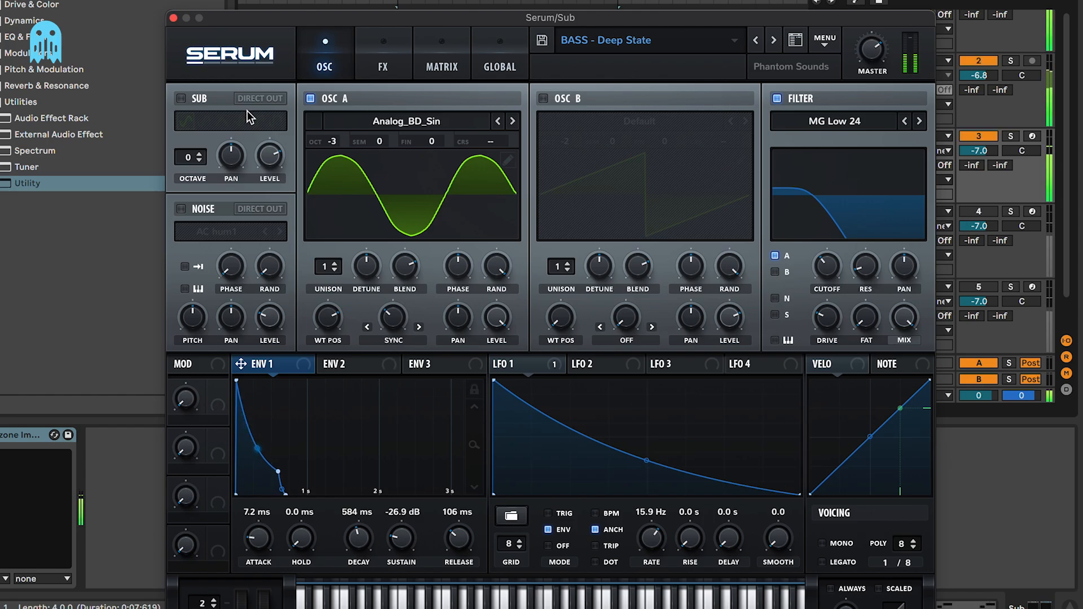
Step: Close Serum and check the Sub track's stereo width in Ozone Imager
left_click(173, 18)
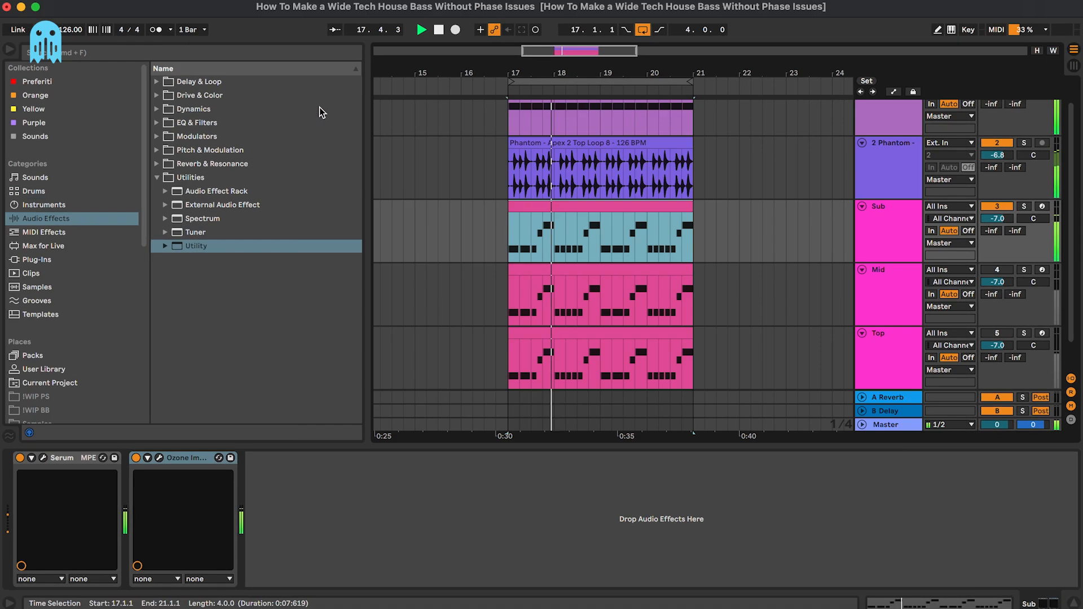
left_click(158, 459)
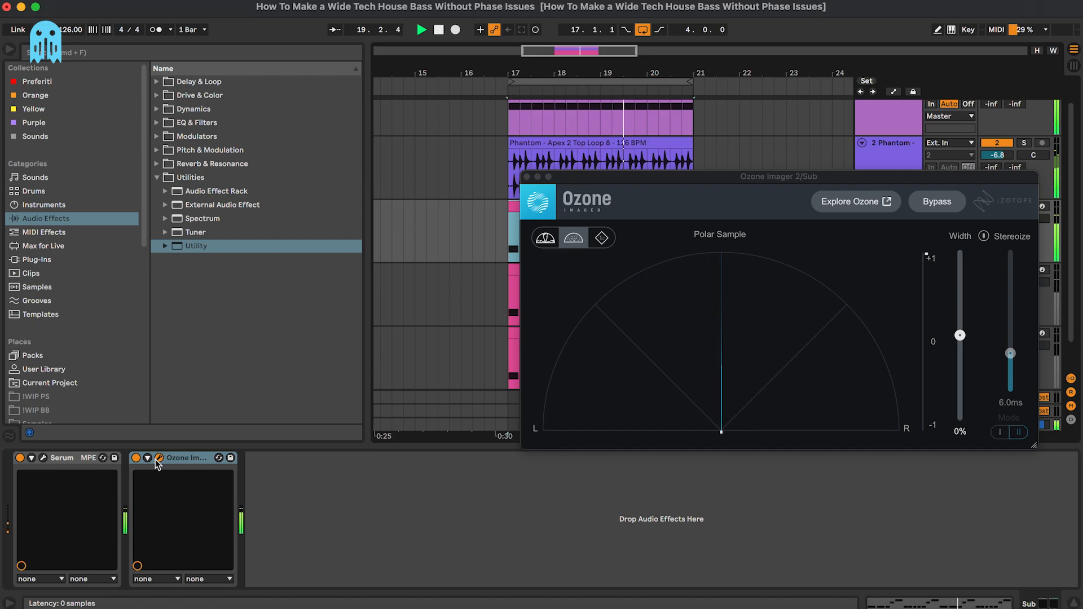
left_click_drag(781, 182, 705, 186)
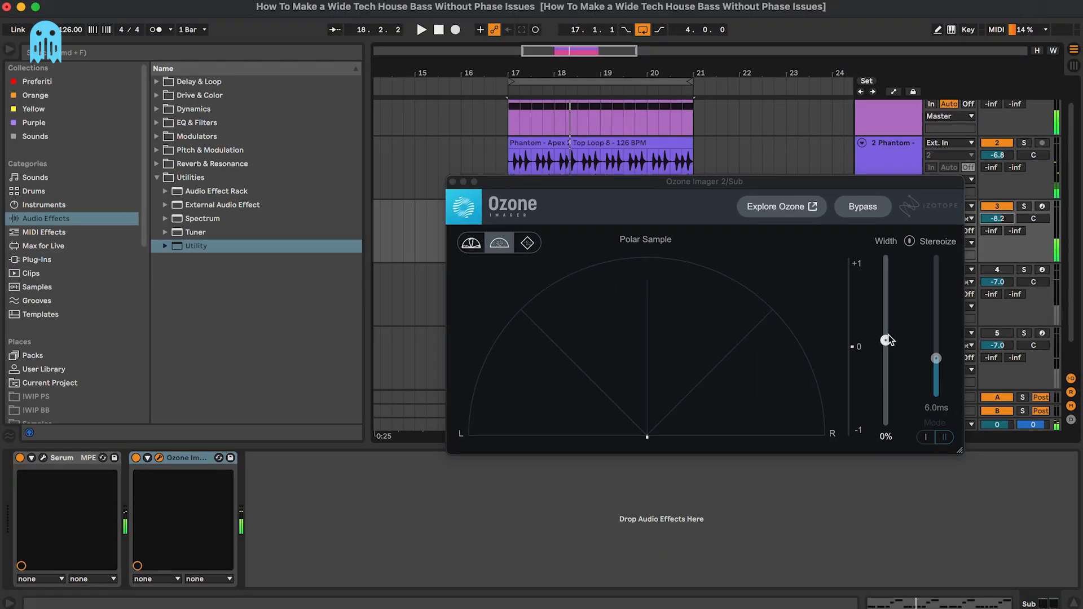
left_click(452, 183)
Step: Insert EQ Eight between Serum and Ozone Imager, with bands 2 to 4 off and band 8 as a ×4 low-pass filter
left_click(192, 123)
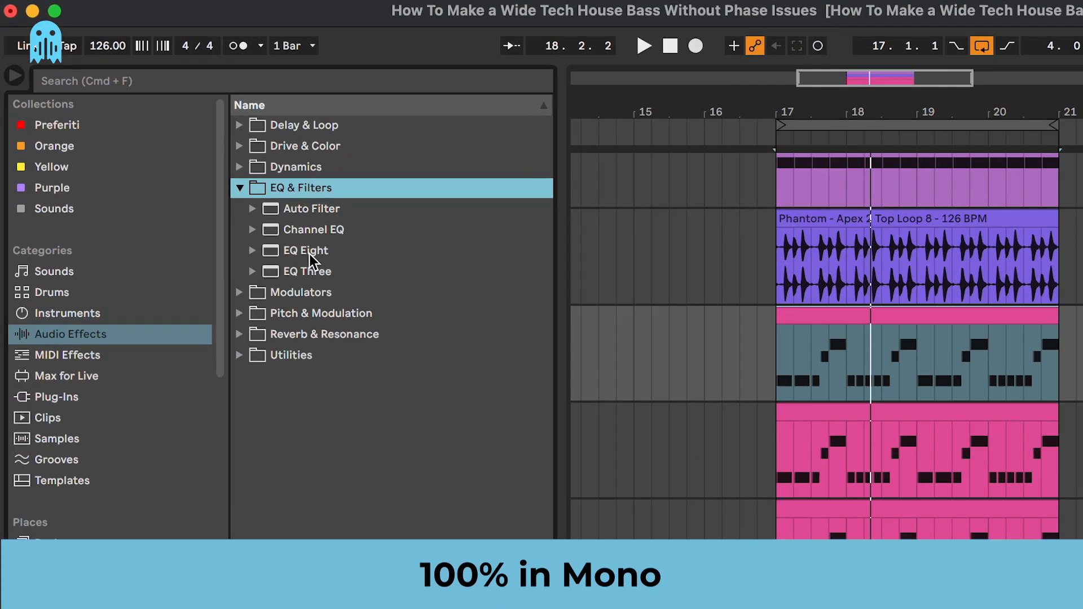
left_click_drag(200, 164, 181, 533)
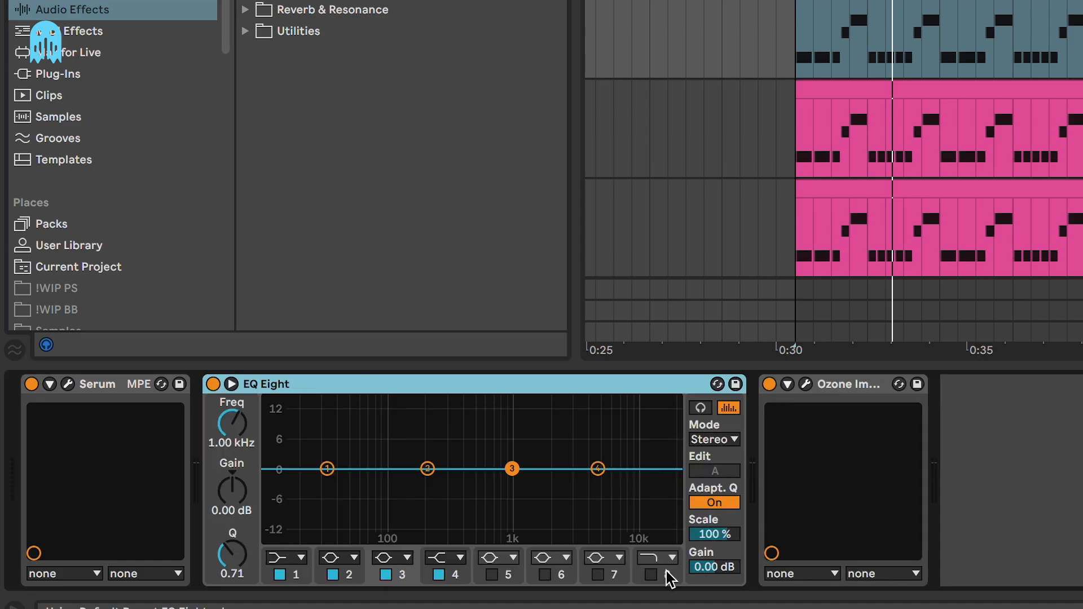
left_click(651, 575)
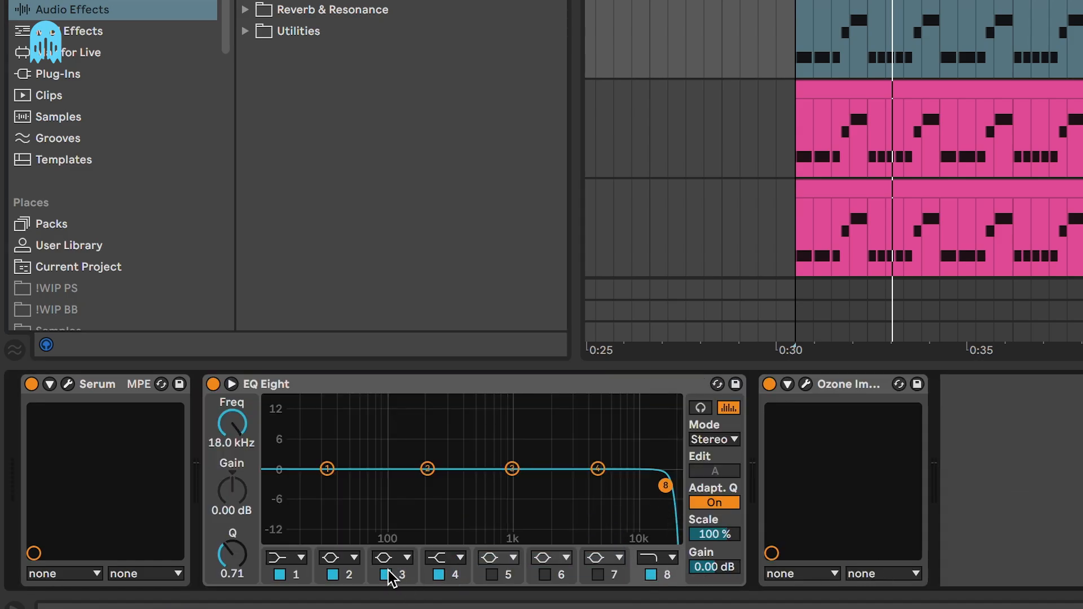
left_click(657, 558)
left_click(663, 532)
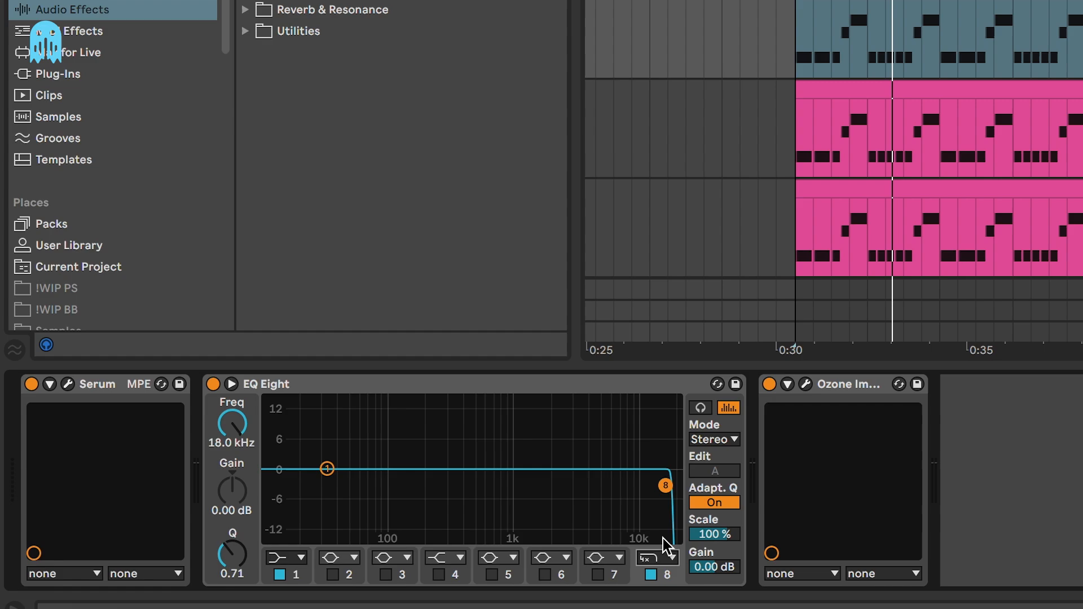
Step: Set the EQ's band 8 low-pass to 116 Hz with a Q of 0.82 and the Sub track's volume to -9.0 dB
left_click_drag(664, 484, 410, 484)
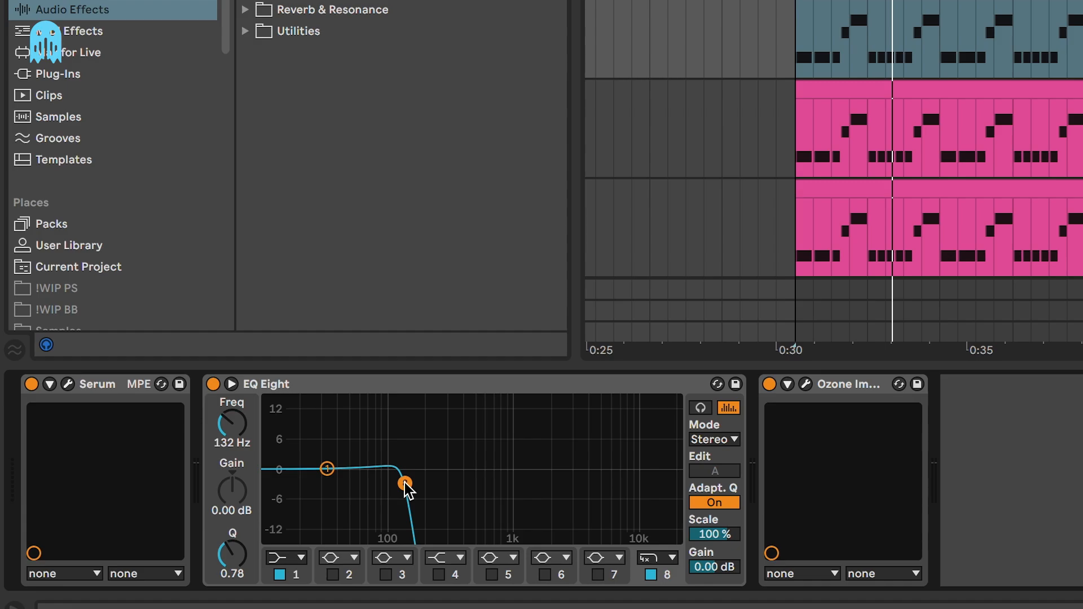
left_click_drag(405, 484, 404, 483)
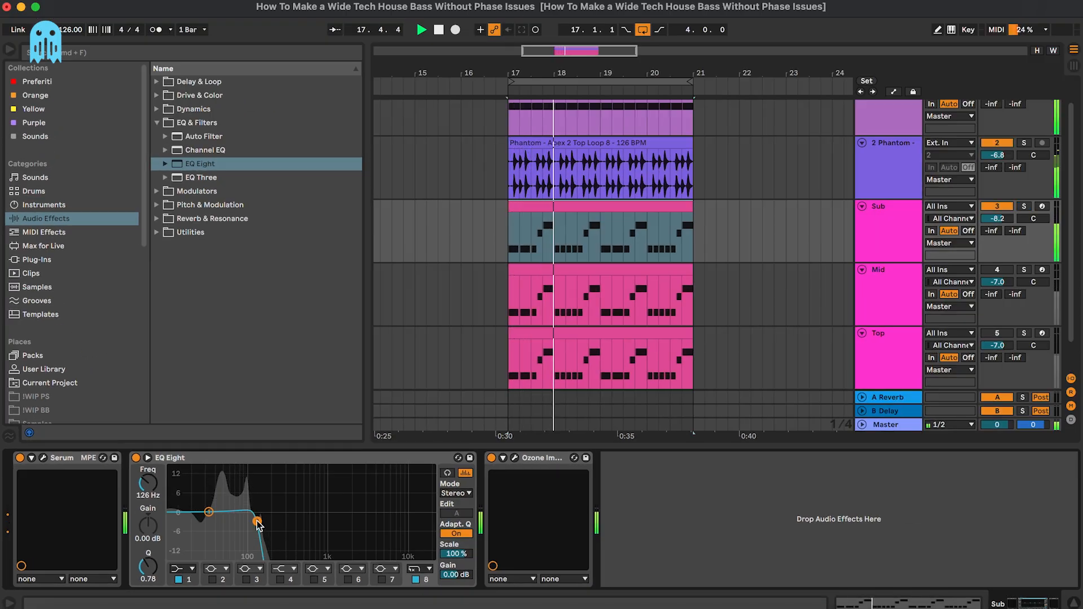
left_click_drag(257, 524, 256, 524)
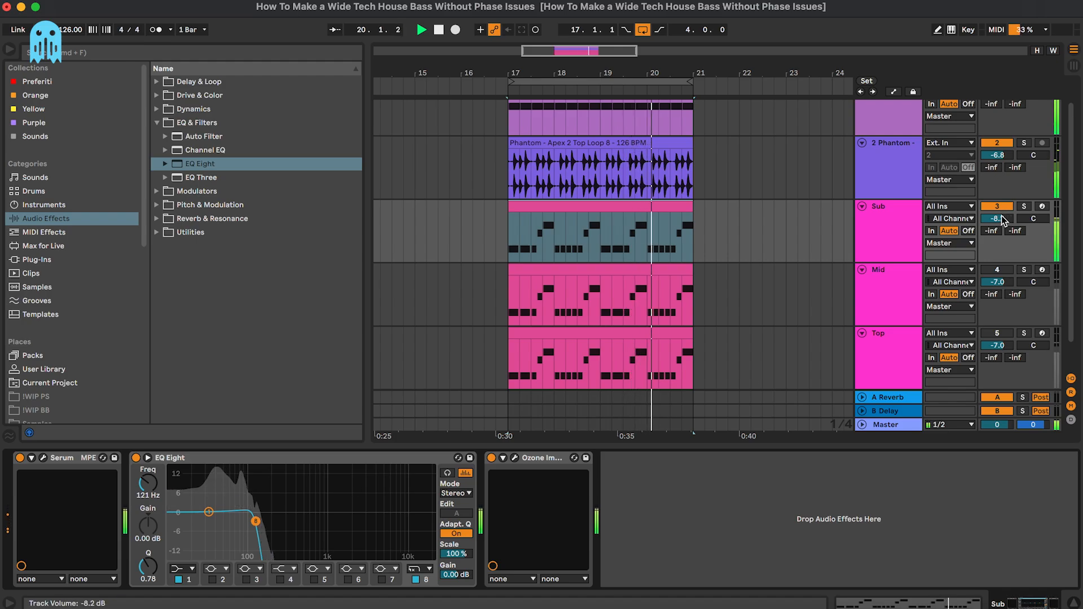
left_click_drag(1001, 215, 1001, 215)
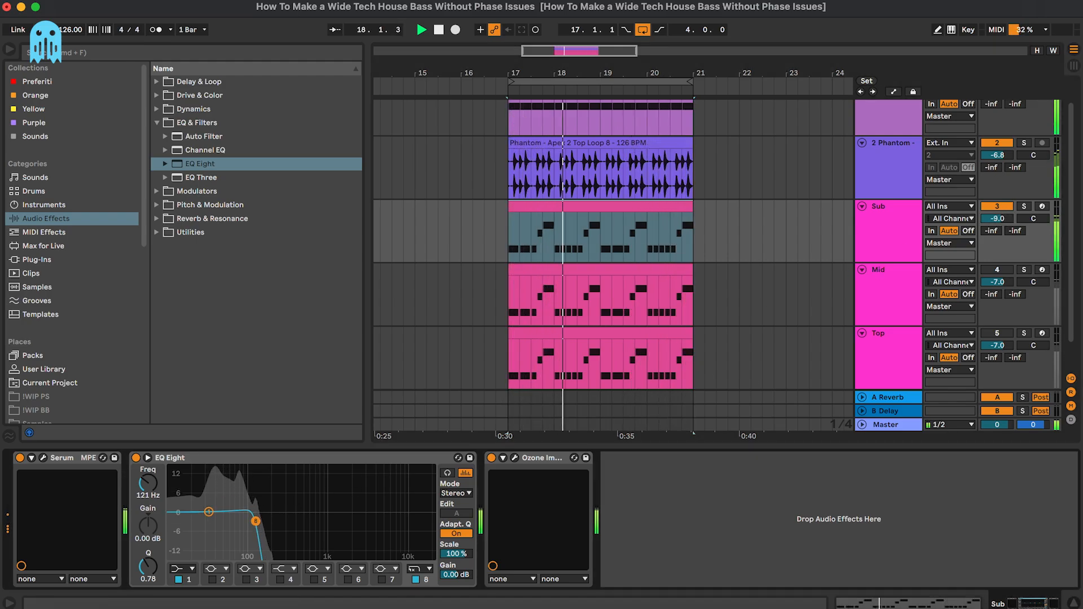
left_click_drag(255, 520, 254, 520)
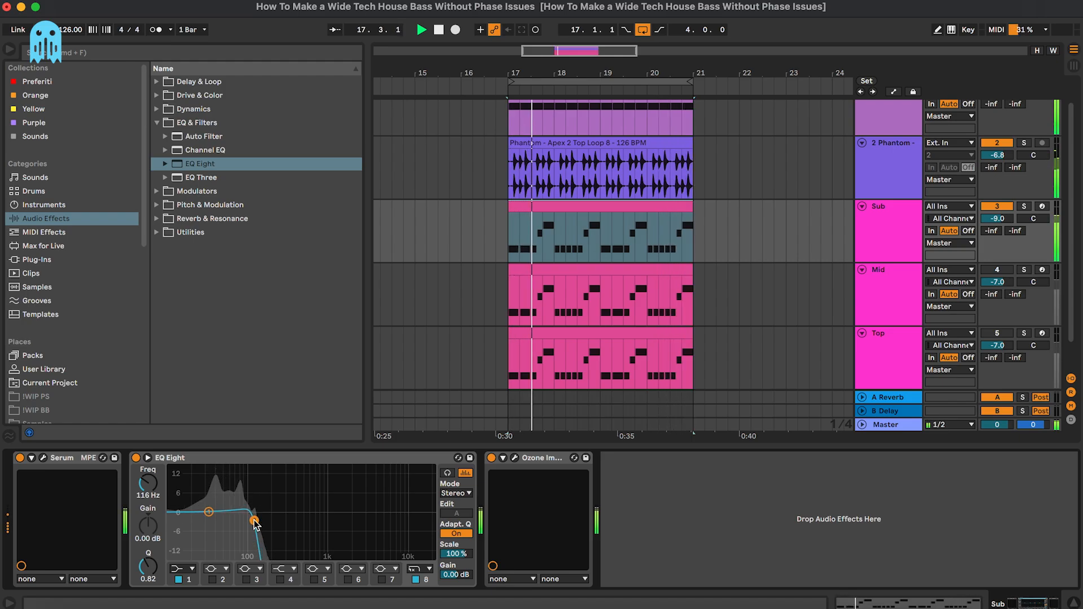
key("space")
Step: Add a Limiter to the Sub track between EQ Eight and Ozone Imager
left_click(630, 218)
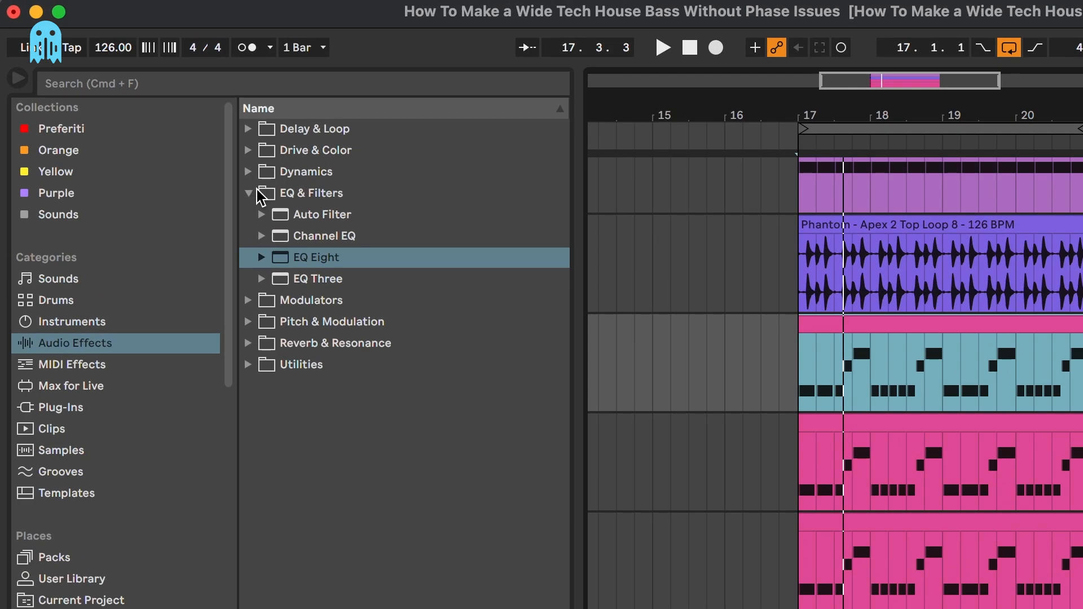
left_click(156, 123)
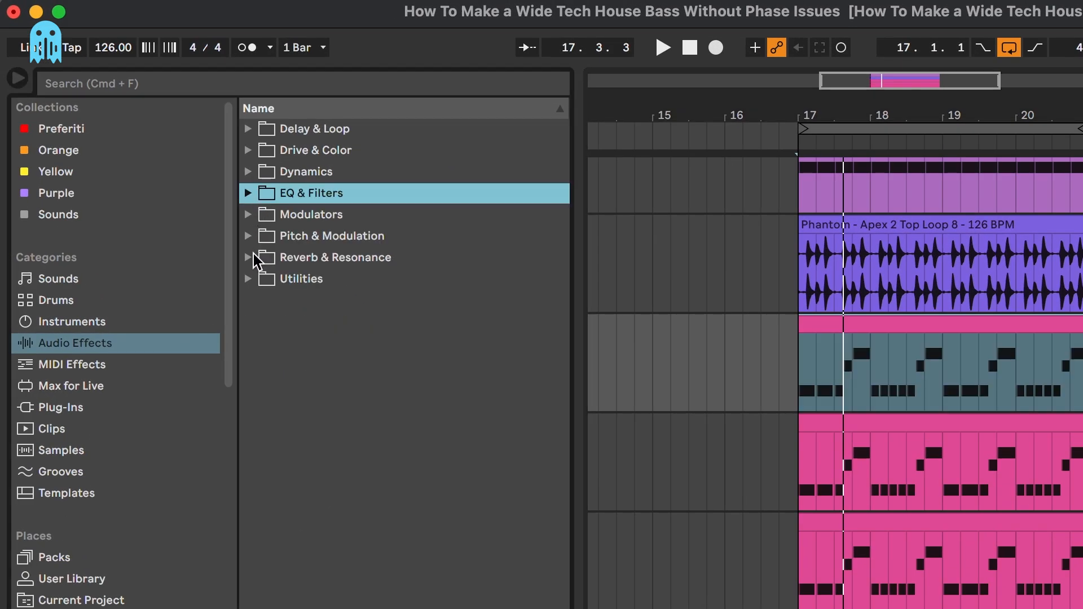
left_click(252, 175)
double_click(316, 278)
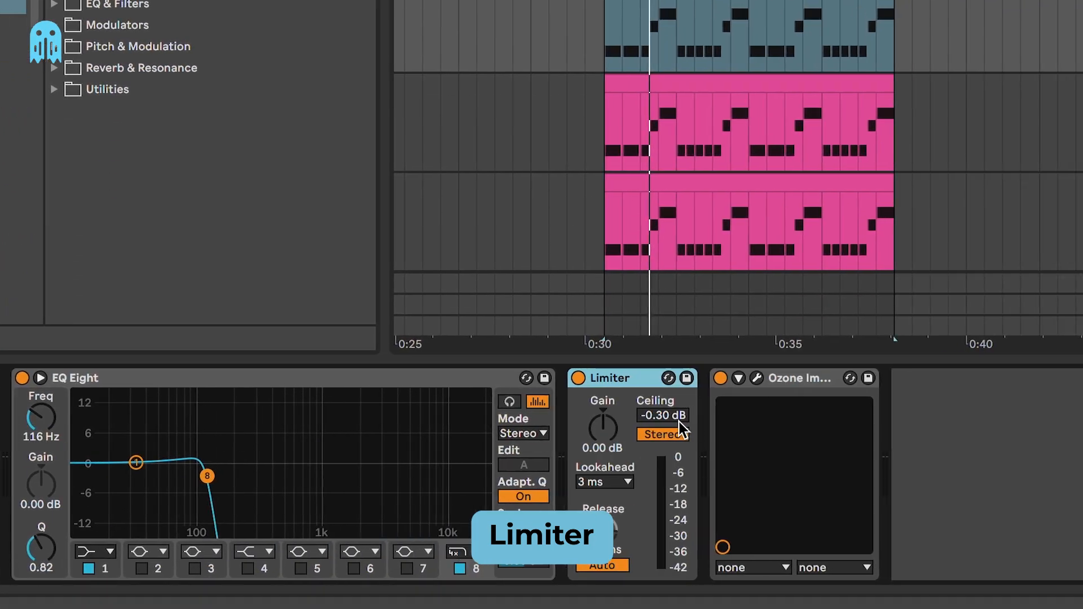
Step: Set the Limiter's ceiling to -2.06 dB and its release to 36.7 ms with Auto off while listening to playback
key("space")
left_click_drag(678, 418, 679, 445)
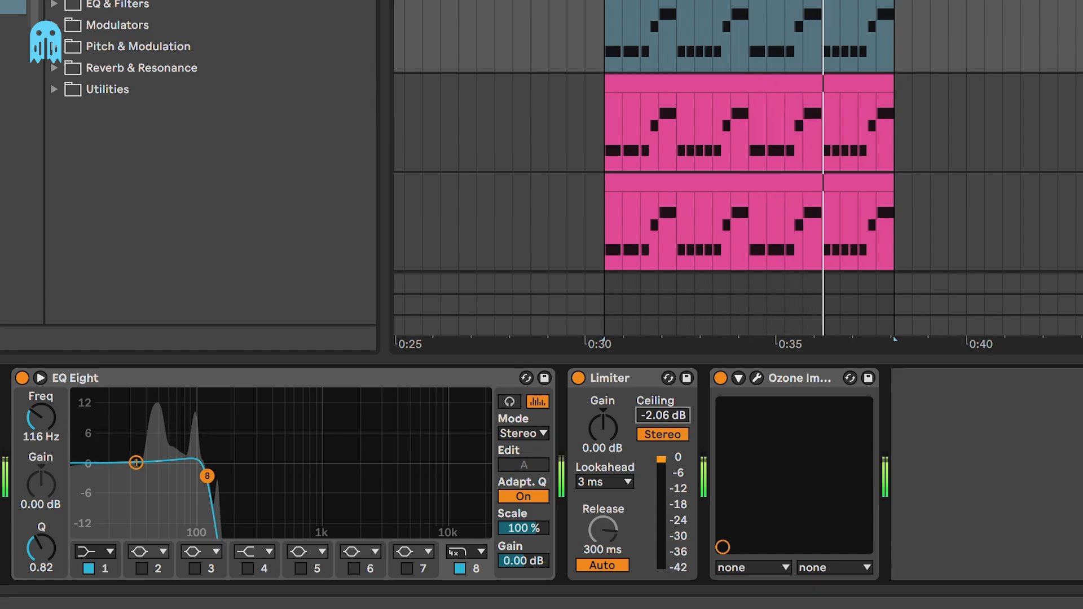
key("space")
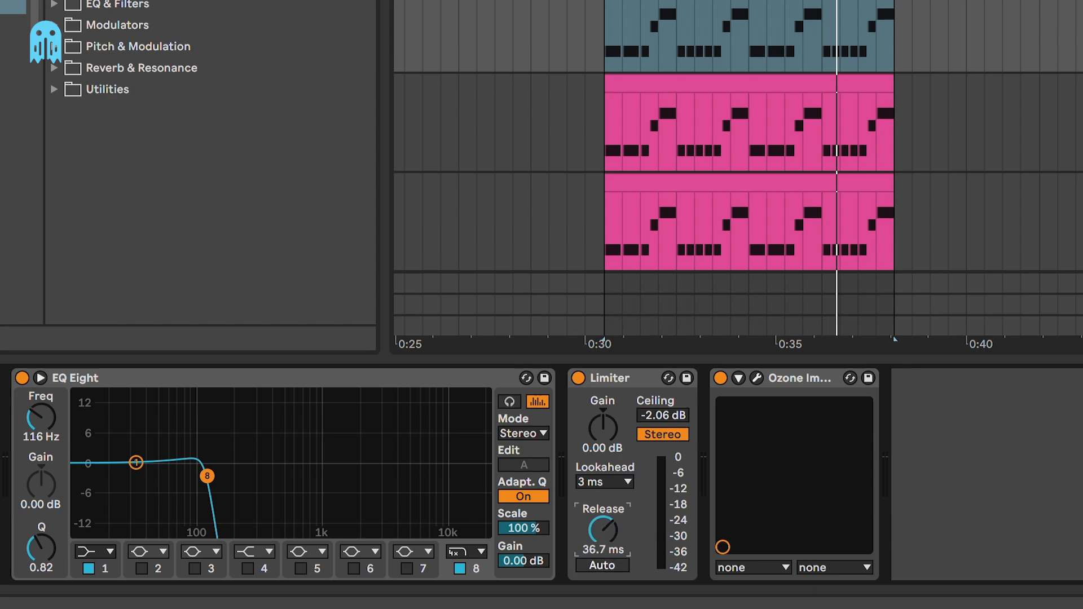
Step: Compare the Sub with the Limiter bypassed and active during playback, and set the Limiter's ceiling to -2.5 dB
key("space")
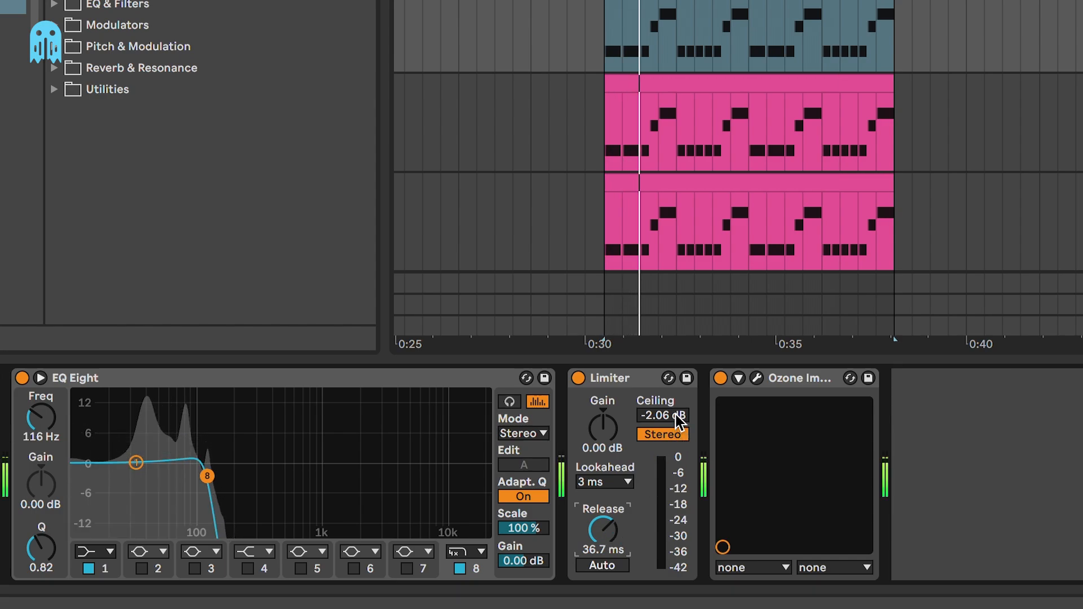
left_click(581, 380)
left_click(581, 380)
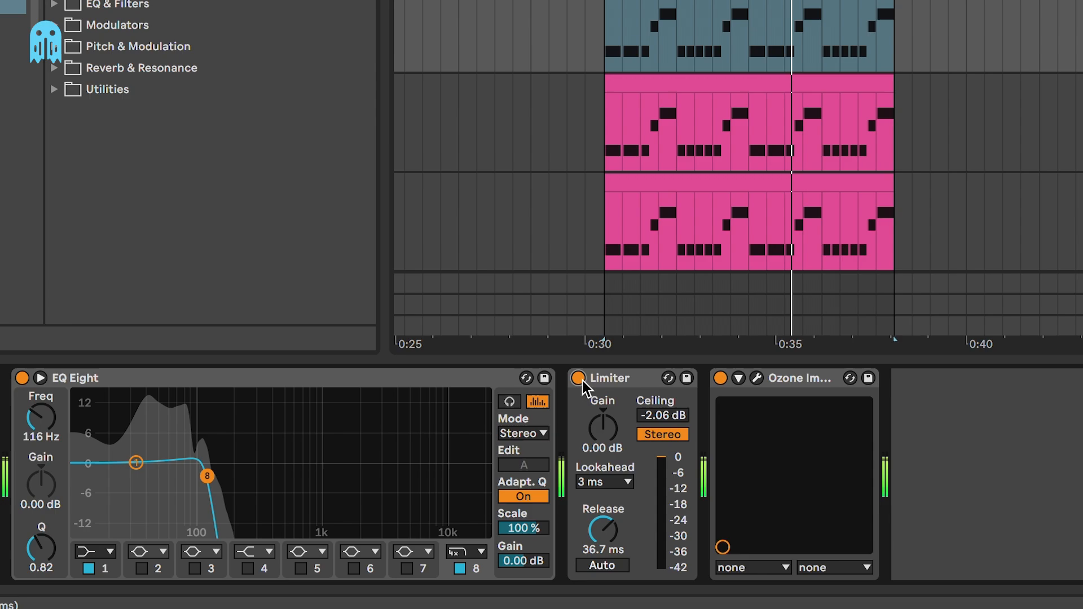
left_click(674, 418)
type("-2.5")
key("Return")
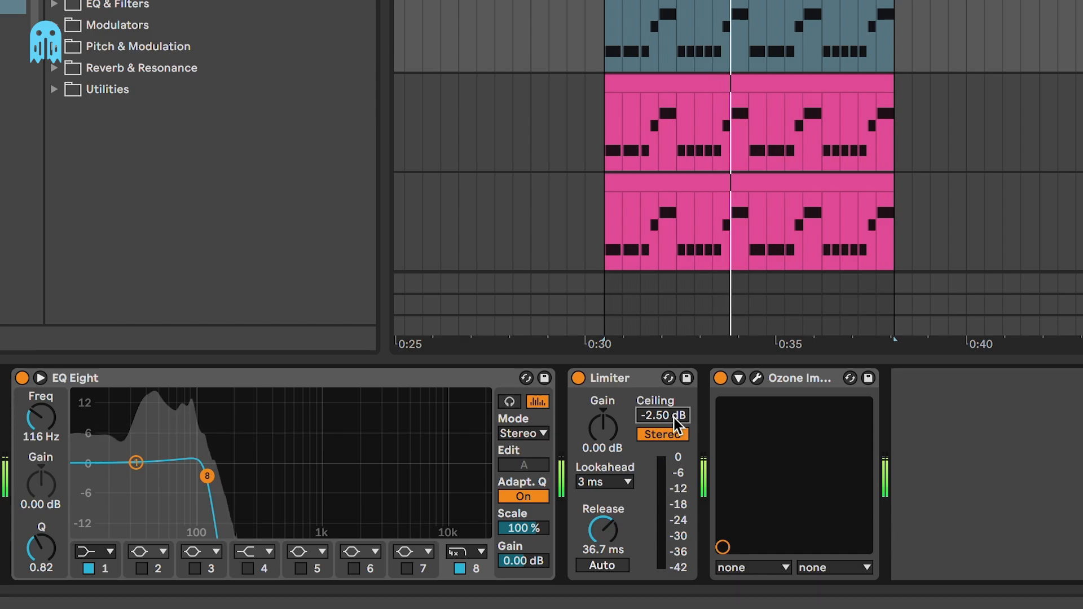
key("space")
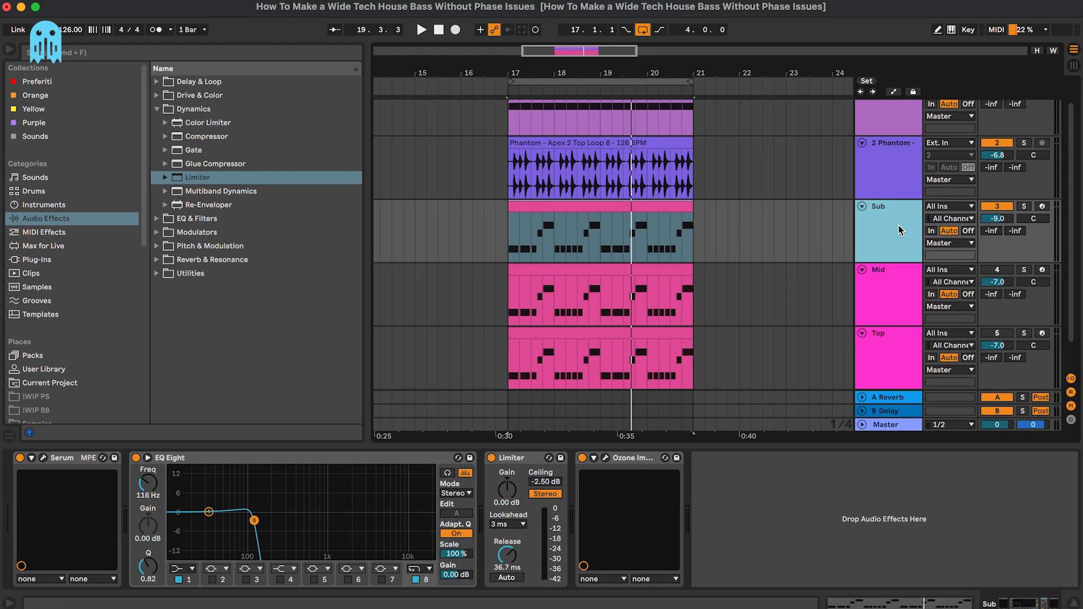
Step: Fold the Sub track, solo and activate the Mid track, and play its clip
key("u")
left_click(900, 230)
key("s")
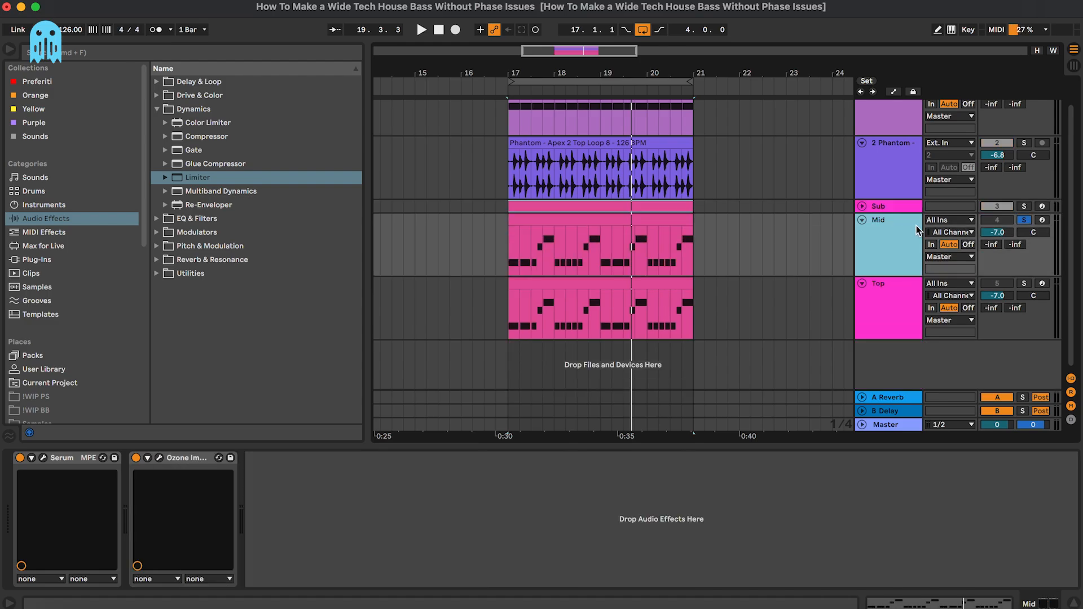
left_click(999, 221)
left_click(558, 231)
key("space")
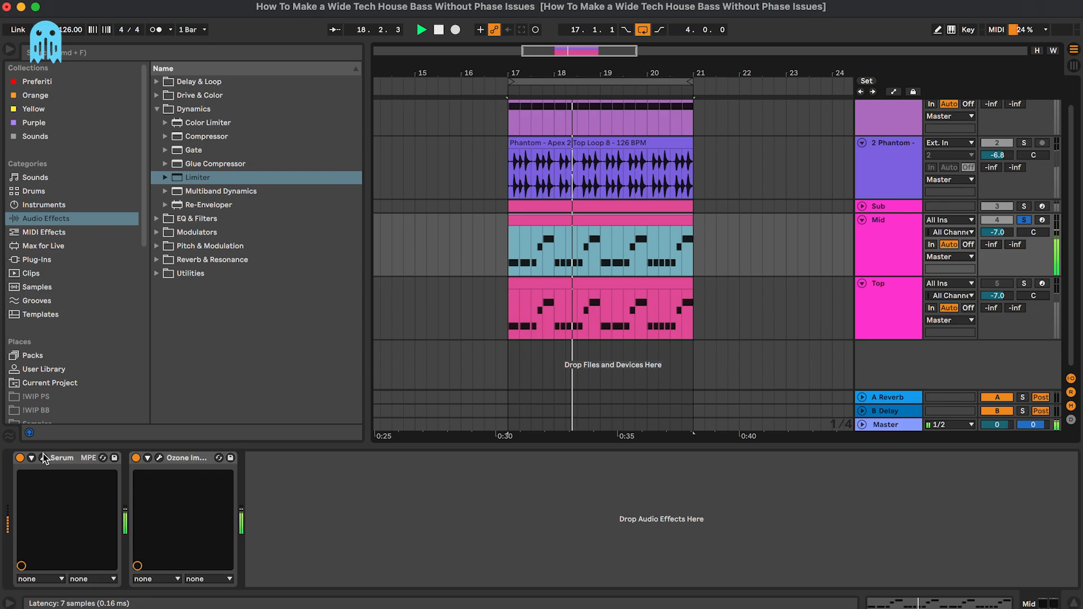
Step: Look over the effects and oscillators of the Mid track's Serum patch during playback
key("super+alt+p")
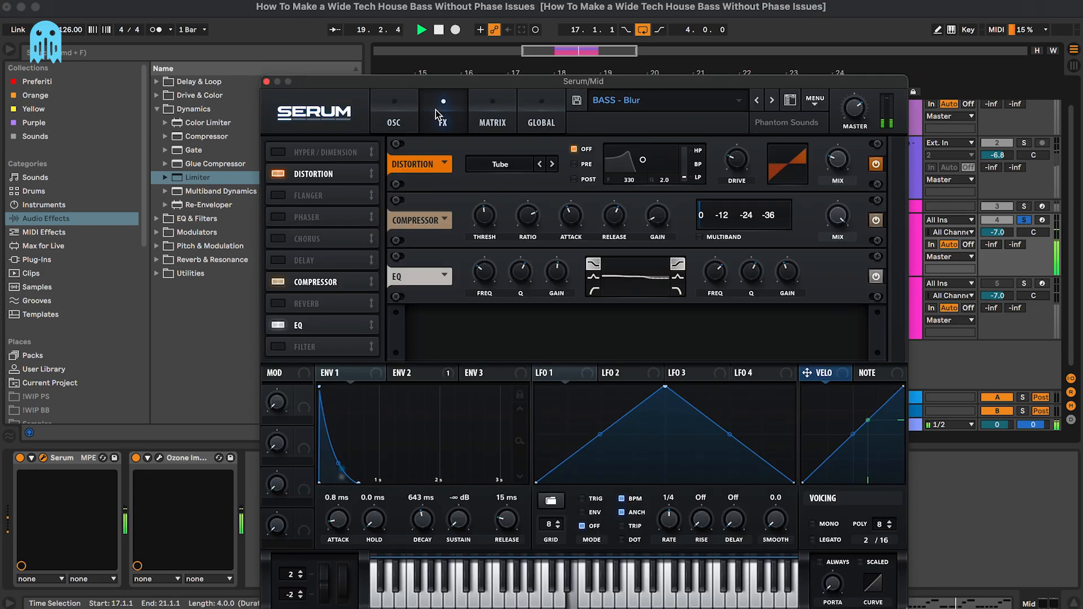
left_click(394, 120)
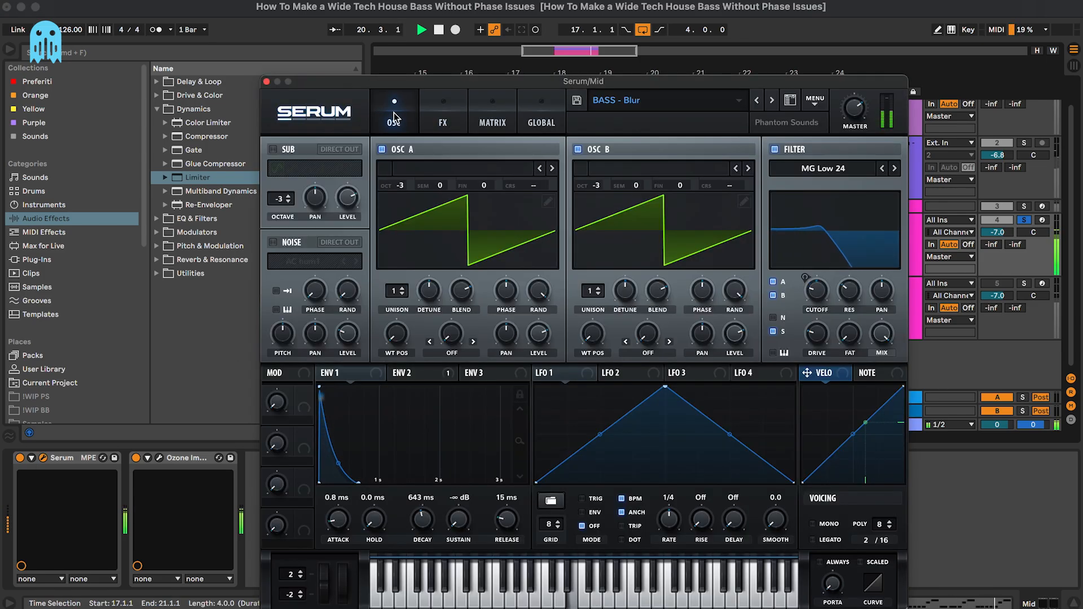
key("space")
left_click(267, 82)
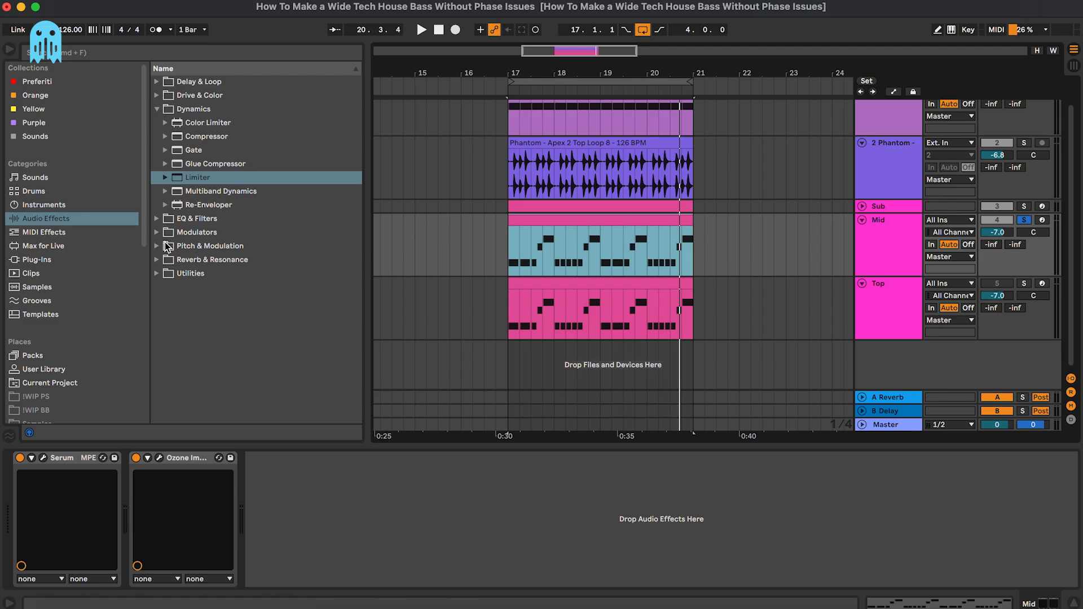
Step: Insert EQ Eight between Serum and Ozone Imager on Mid, with band 1 as a ×4 high-pass at 93.8 Hz, Q 0.66
left_click(158, 219)
left_click_drag(193, 164, 140, 556)
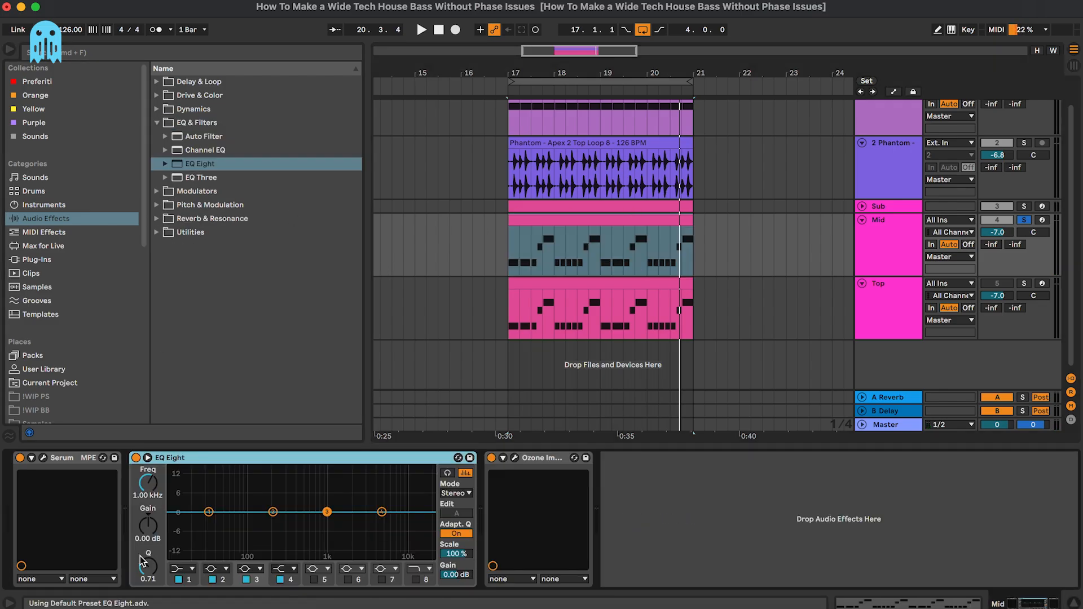
left_click(192, 568)
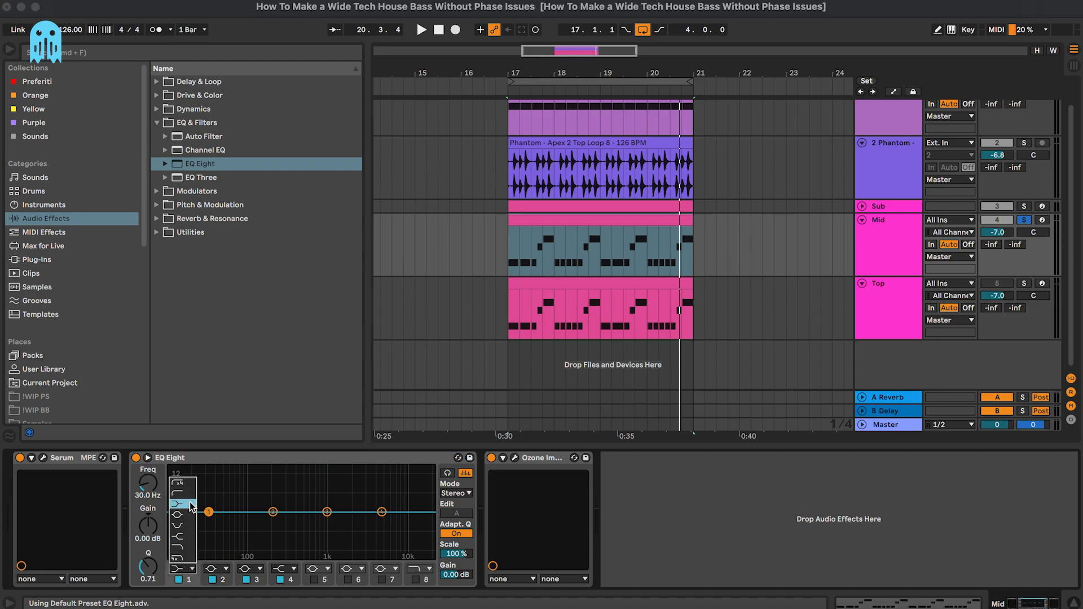
left_click(210, 523)
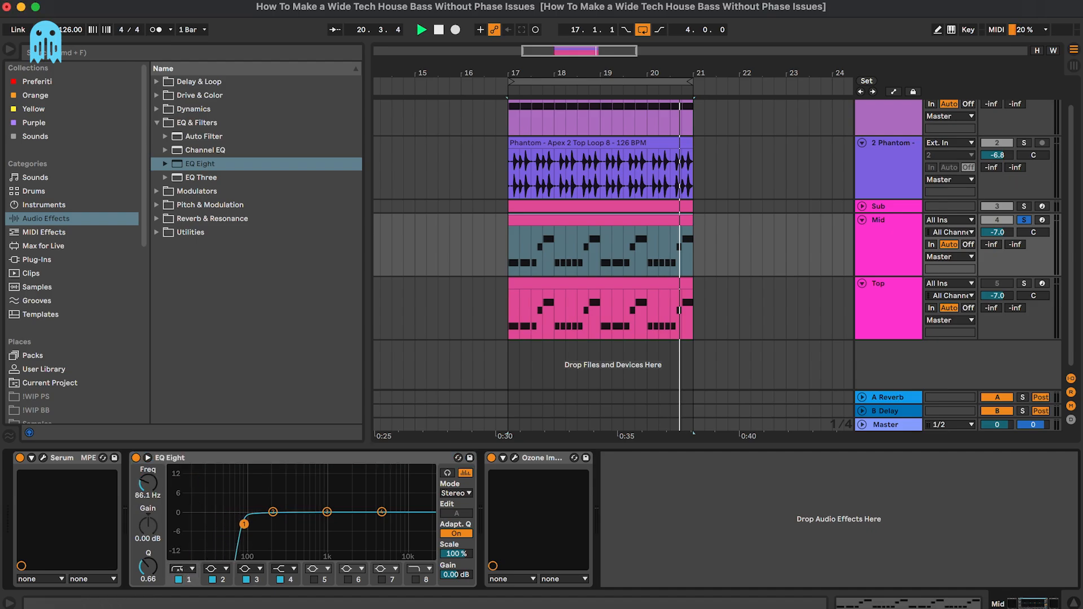
left_click_drag(244, 524, 246, 524)
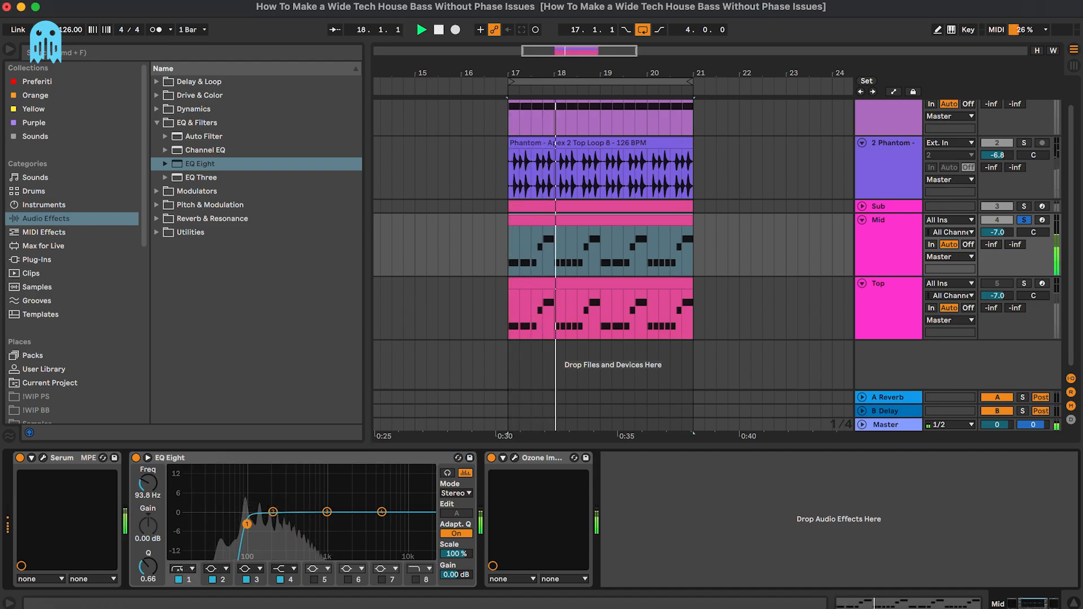
Step: Set the Mid track's volume to -7.5 dB while hearing the full mix, and solo Mid again
key("s")
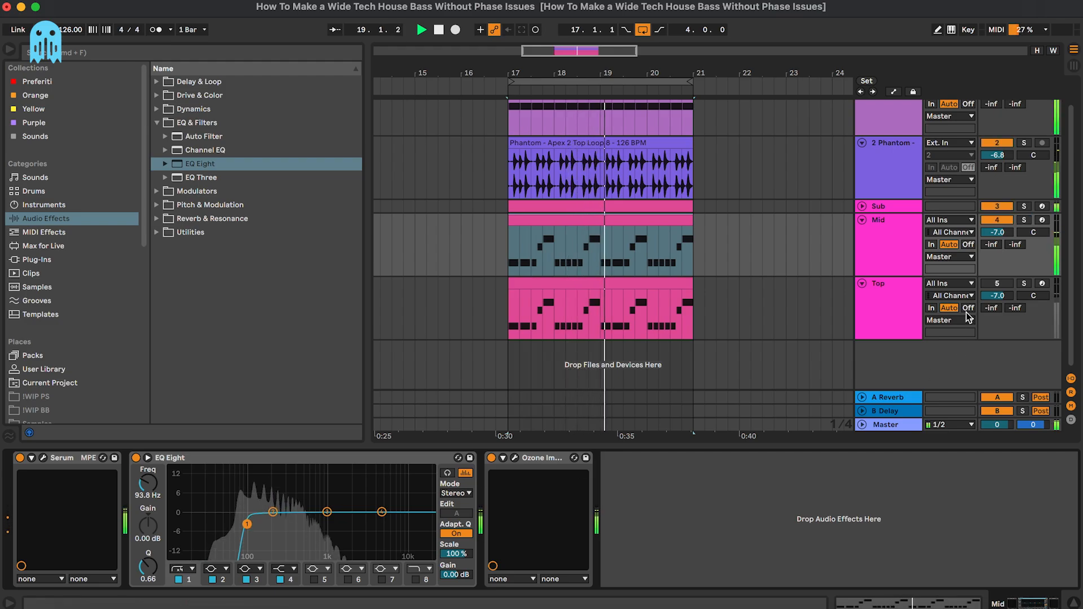
left_click_drag(998, 232, 997, 234)
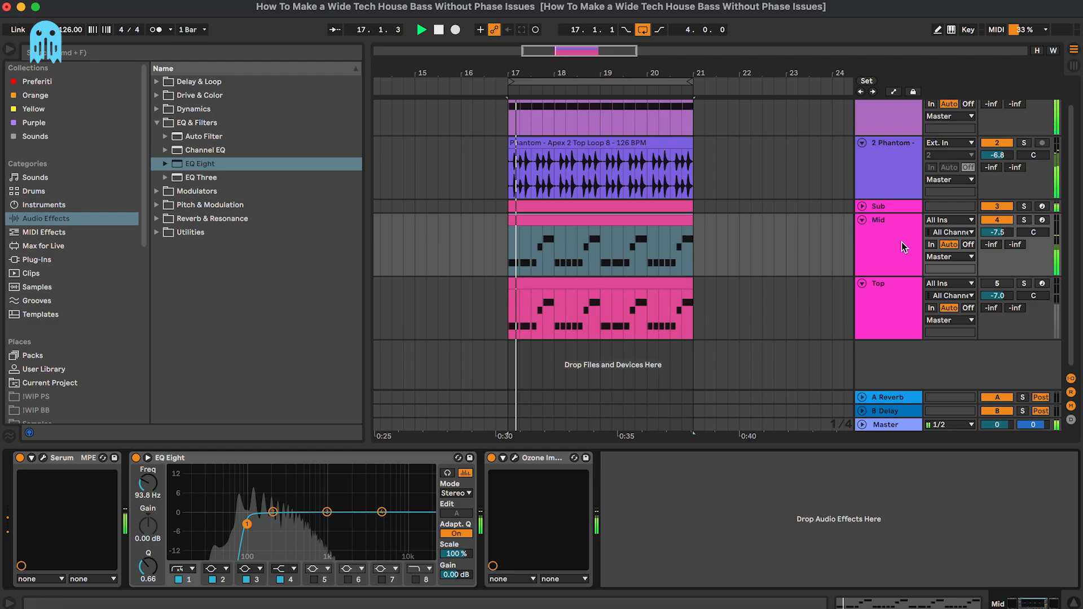
key("s")
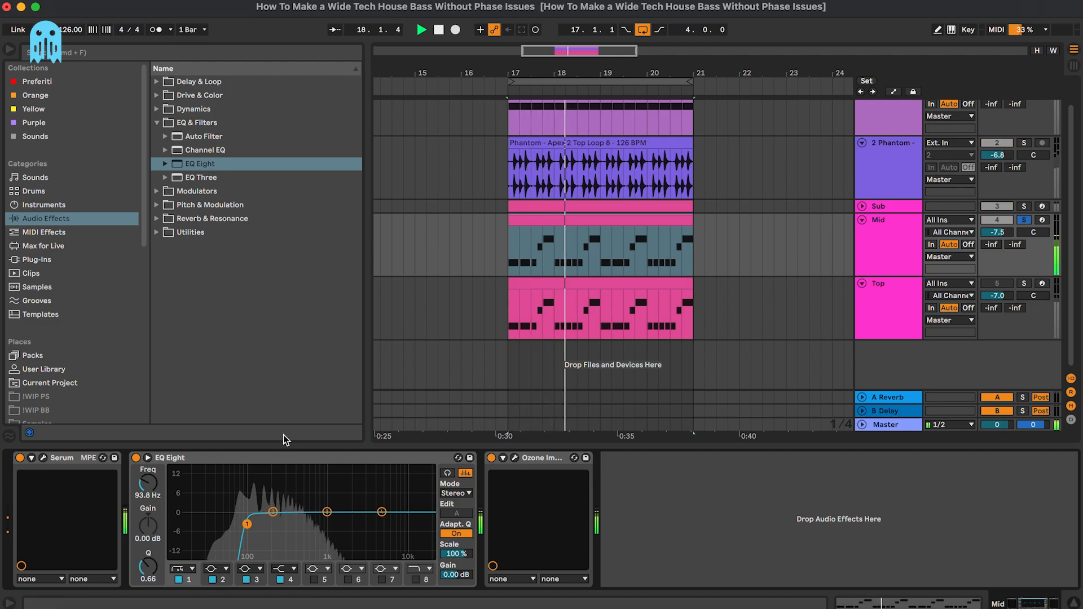
Step: Set OSC B in the Mid track's Serum to 4 unison voices with lower detune and blend while listening to playback
key("space")
left_click(44, 458)
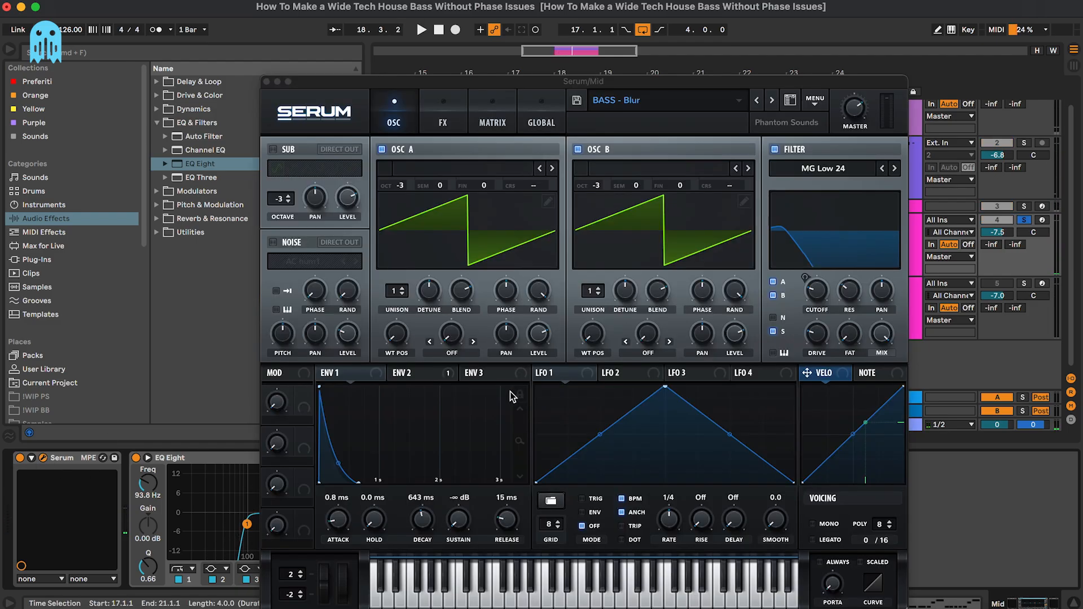
left_click_drag(650, 83, 545, 41)
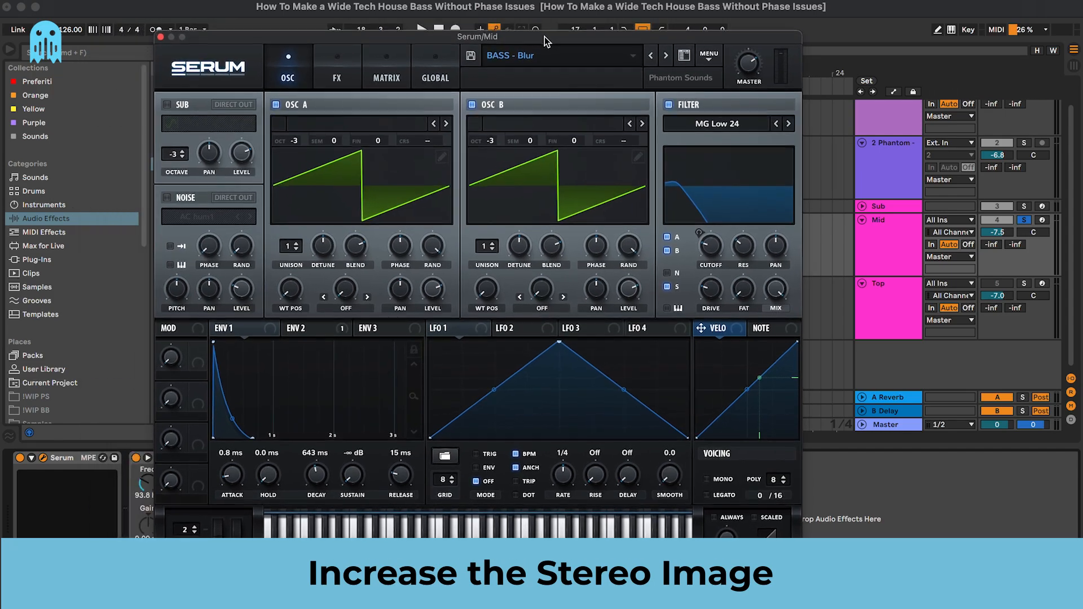
left_click_drag(486, 247, 520, 310)
key("space")
left_click_drag(552, 247, 550, 365)
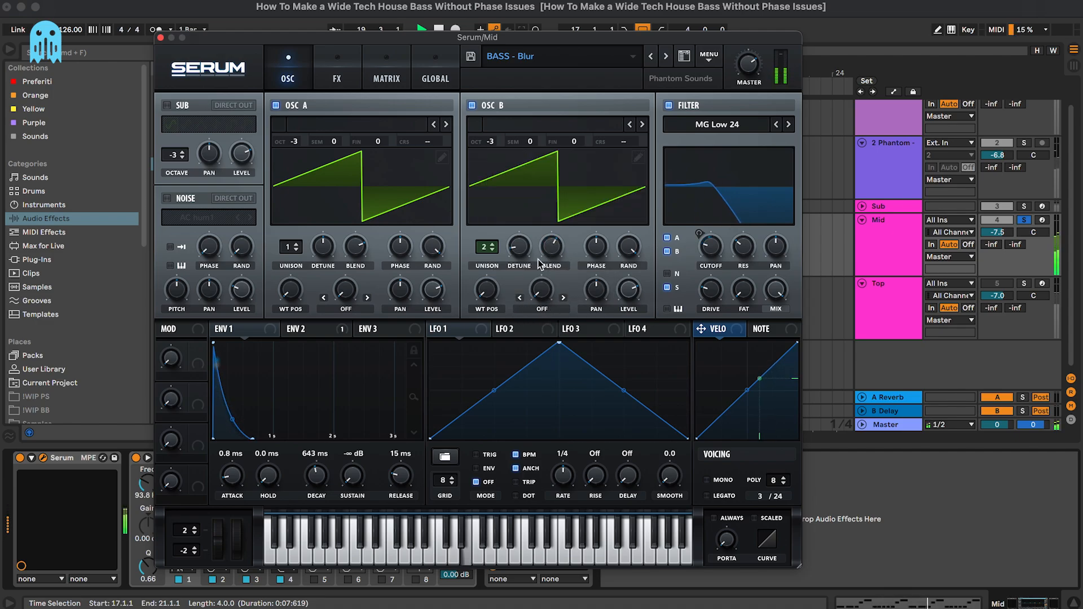
left_click_drag(484, 247, 490, 217)
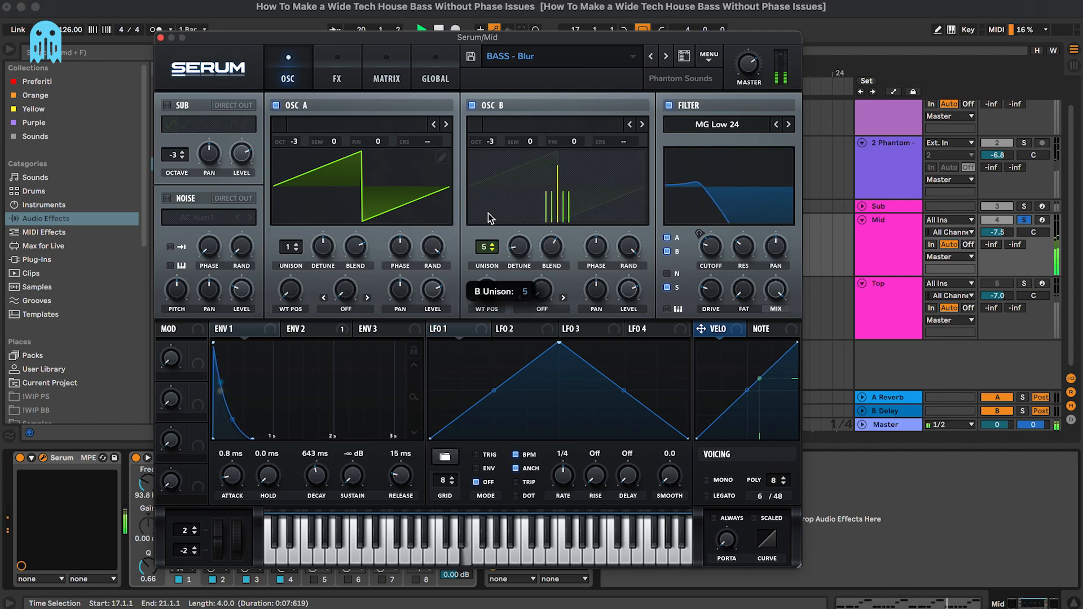
left_click(492, 246)
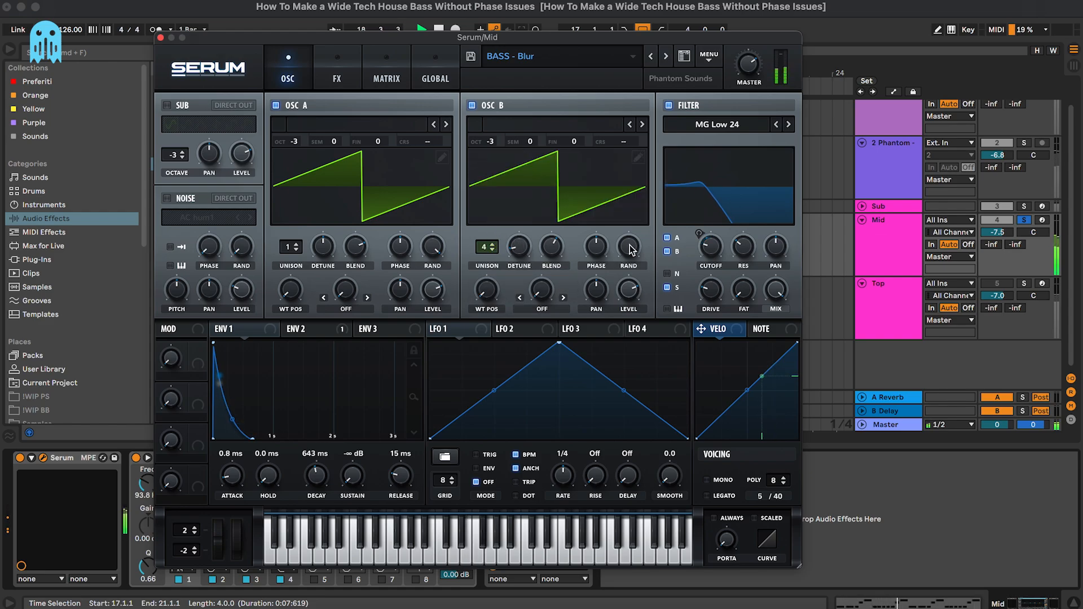
Step: Check the Mid layer's stereo image in Ozone Imager during playback
left_click_drag(550, 39, 804, 36)
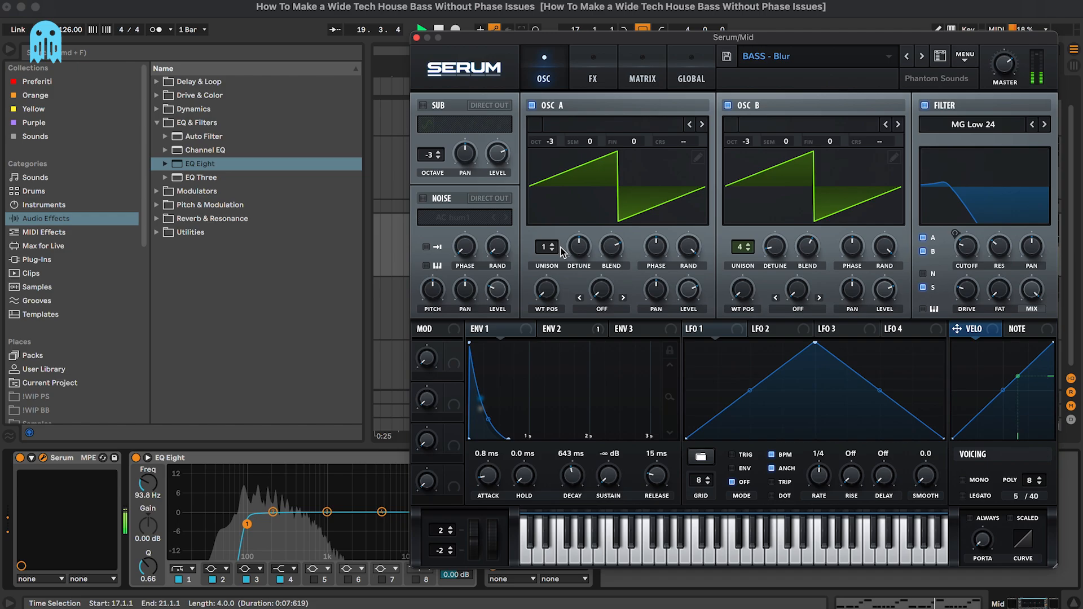
left_click_drag(541, 248, 541, 244)
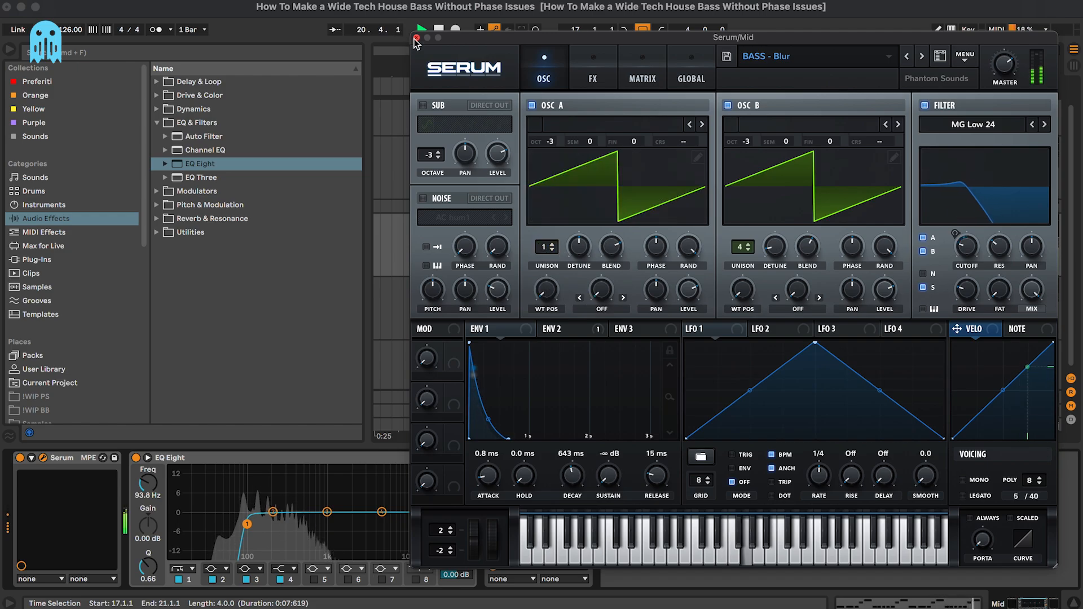
key("super+alt+p")
left_click(514, 457)
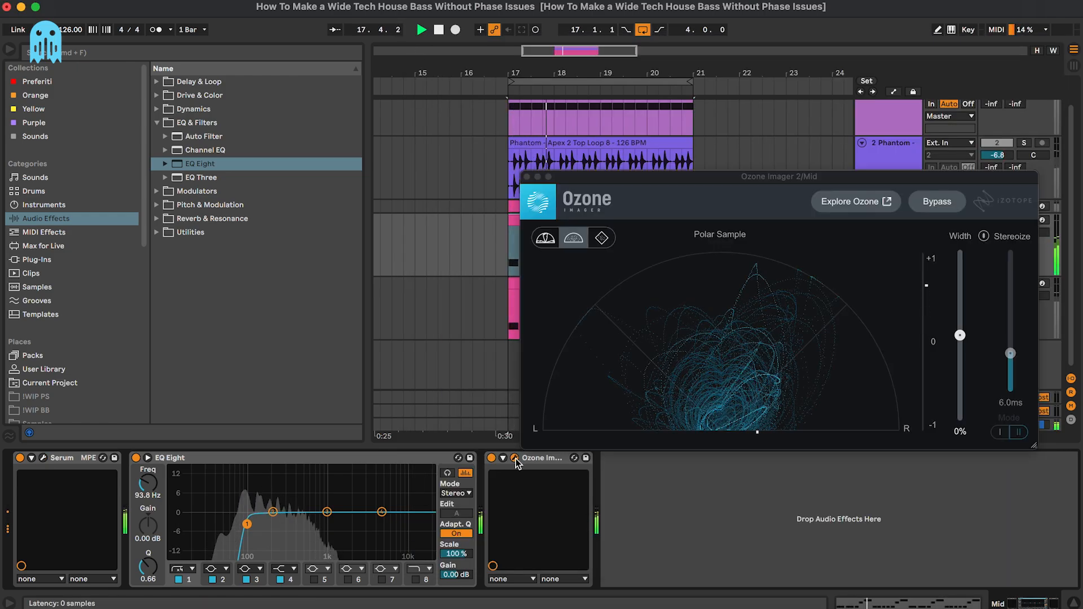
Step: Lower OSC B's random phase amount in the Mid track's Serum while listening to playback
left_click(44, 458)
left_click_drag(867, 38, 635, 38)
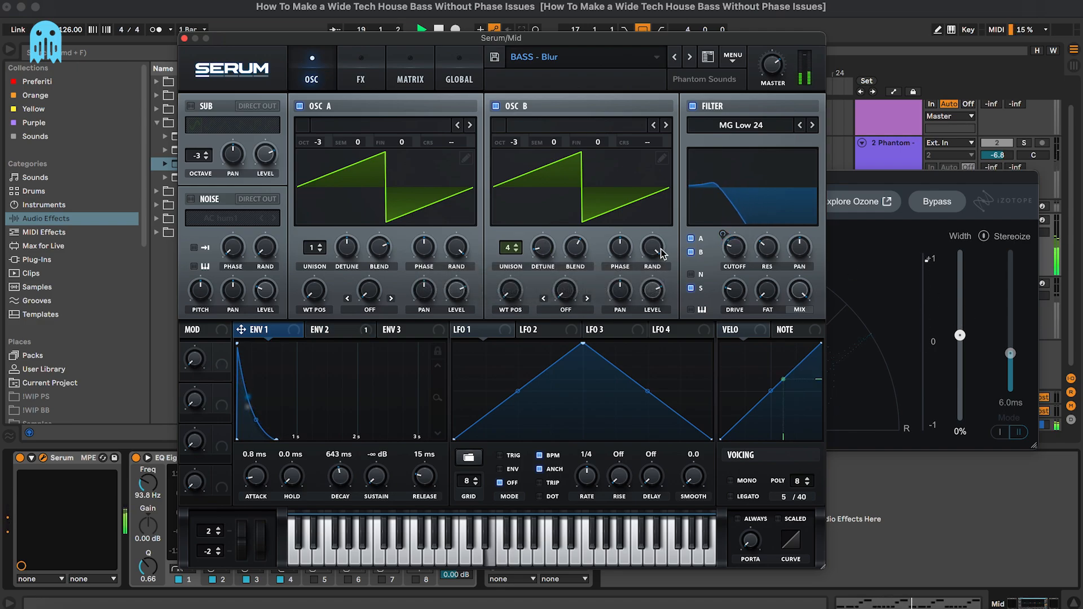
mouse_move(620, 246)
left_mouse_down()
mouse_move(612, 389)
mouse_move(630, 101)
mouse_move(619, 324)
mouse_move(623, 250)
left_mouse_up()
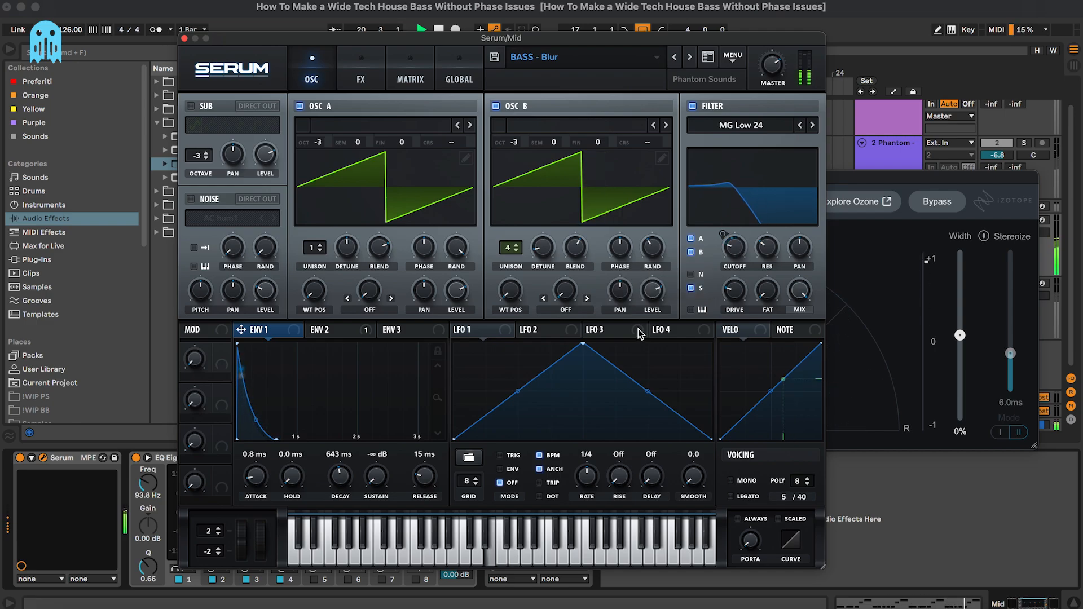
mouse_move(656, 250)
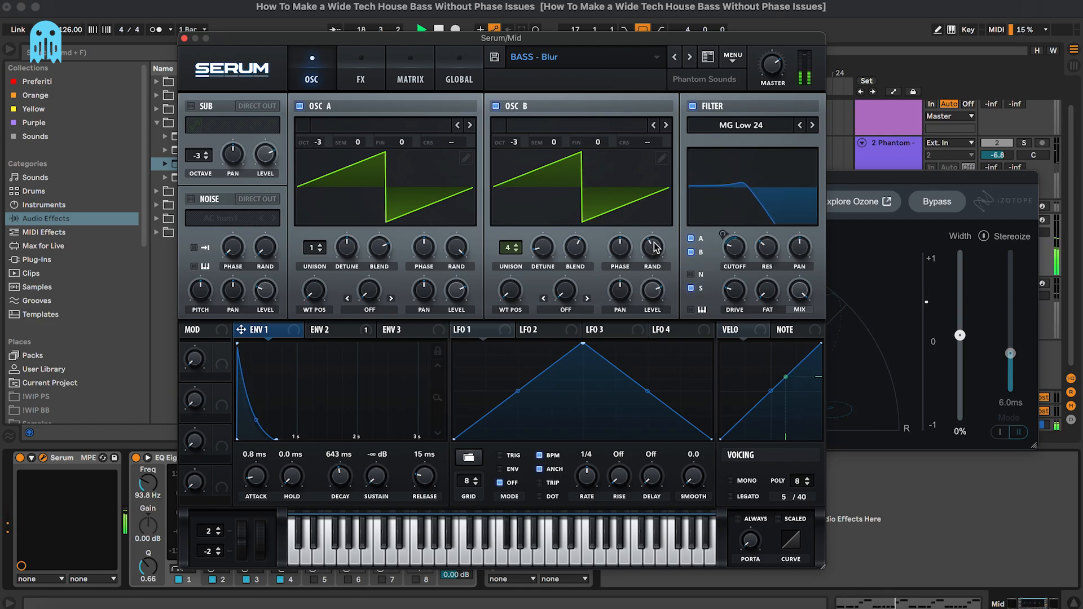
key("space")
Step: Reduce the width in the Mid track's Ozone Imager to -28% and listen to it unsoloed in the full mix
left_click(835, 177)
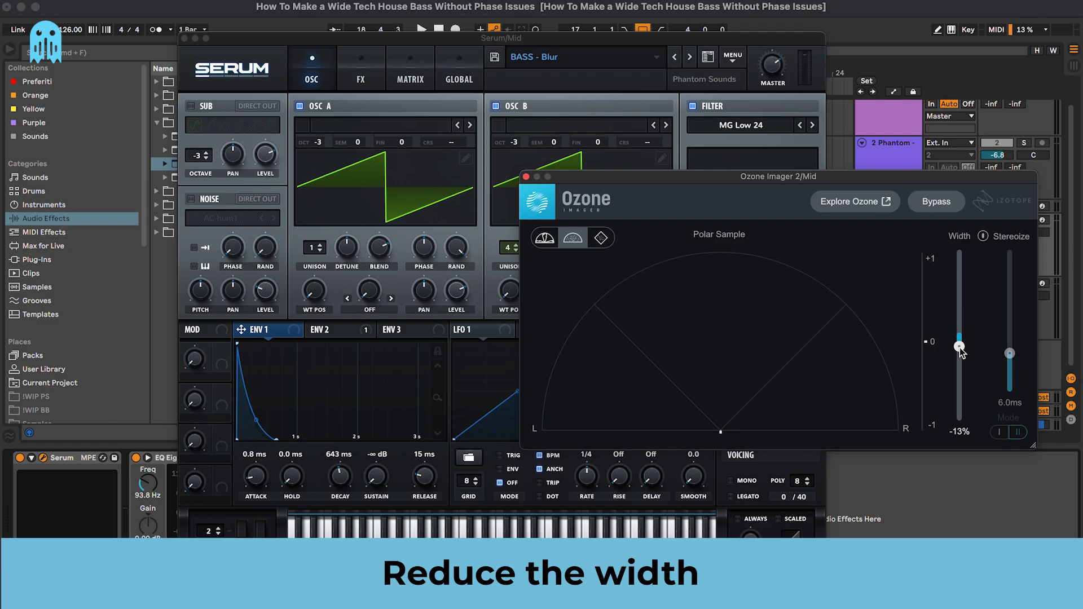
key("space")
left_click_drag(960, 350, 961, 361)
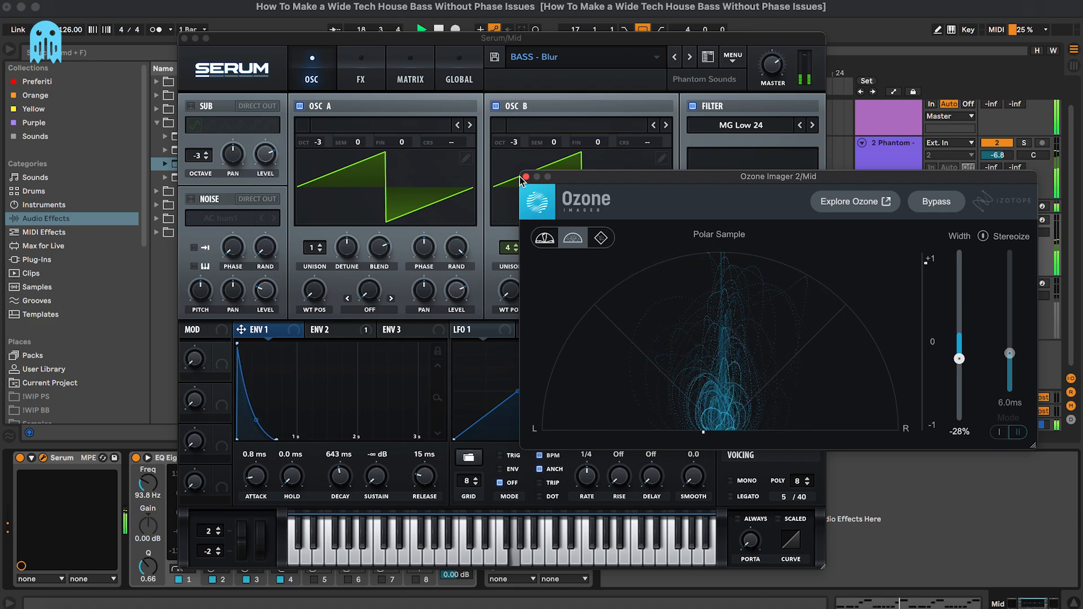
Step: Set the ENV 1 decay in the Sub track's Serum to 480 ms and check it in playback
left_click(876, 206)
key("space")
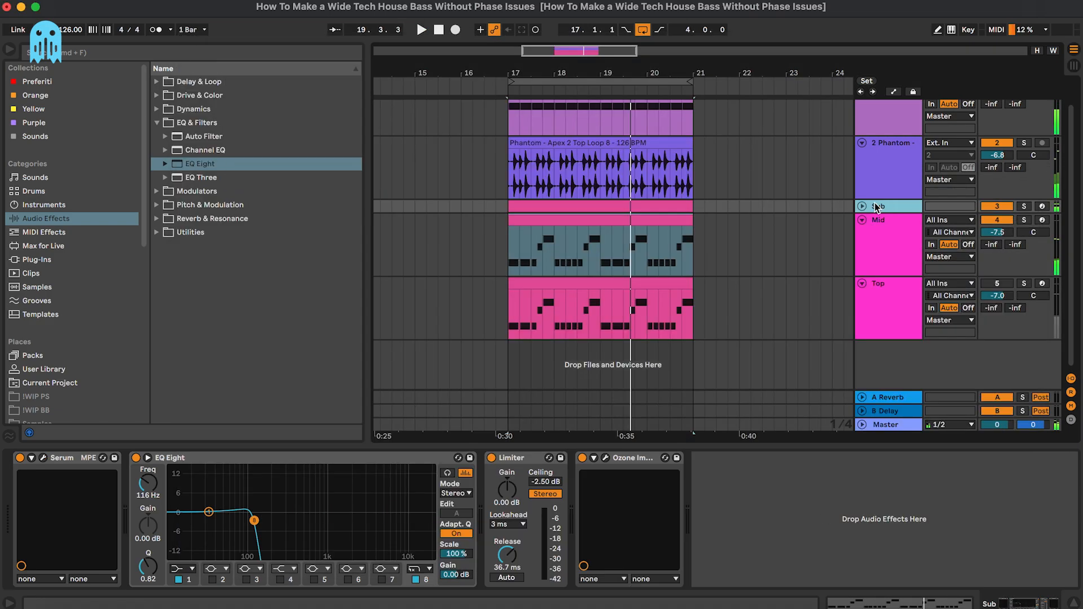
left_click(43, 458)
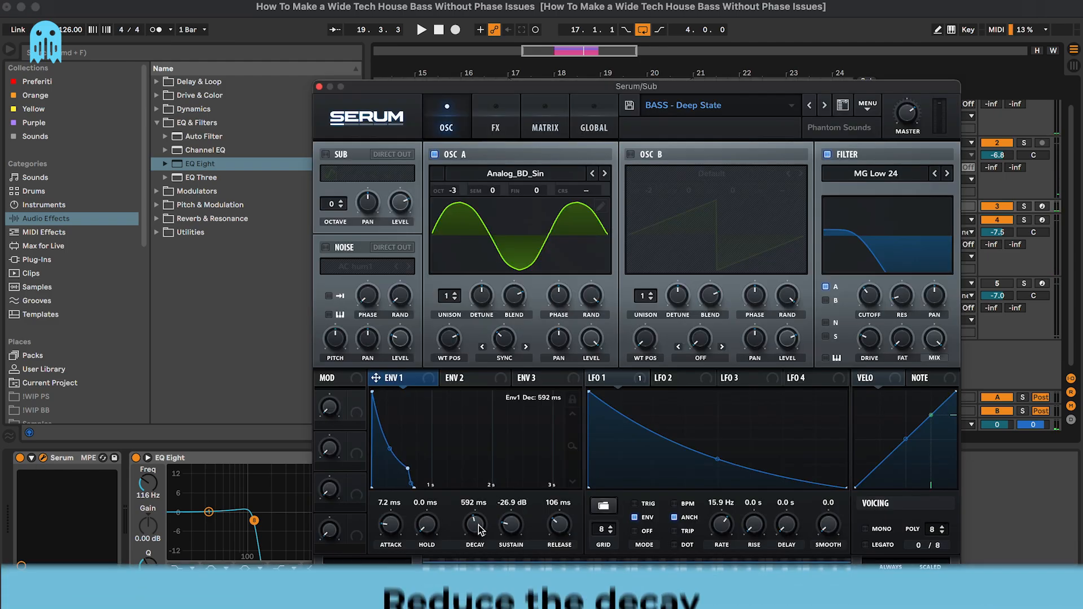
scroll(478, 461, "down", 2)
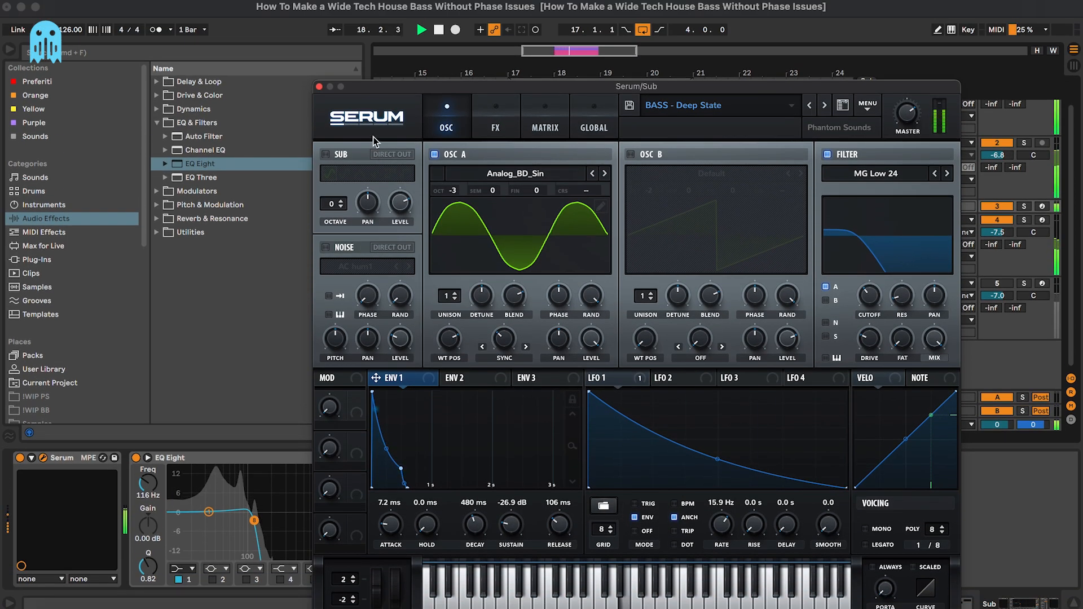
left_click(319, 86)
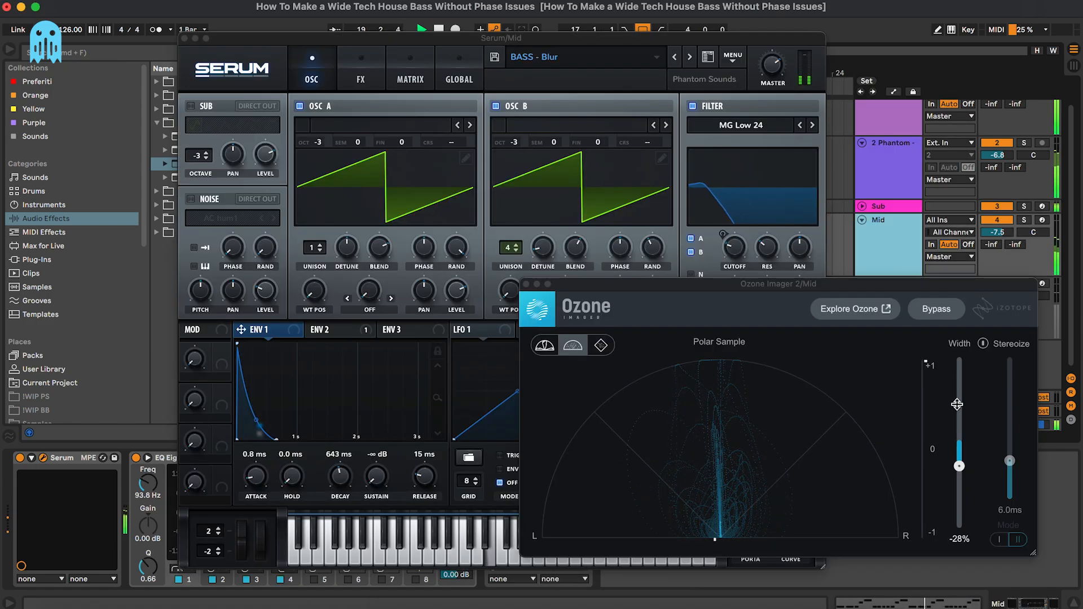
Step: Narrow the Mid track's Ozone Imager width to about -40% and set its EQ Eight band 1 to 100 Hz
left_click(957, 539)
left_click_drag(958, 538, 957, 555)
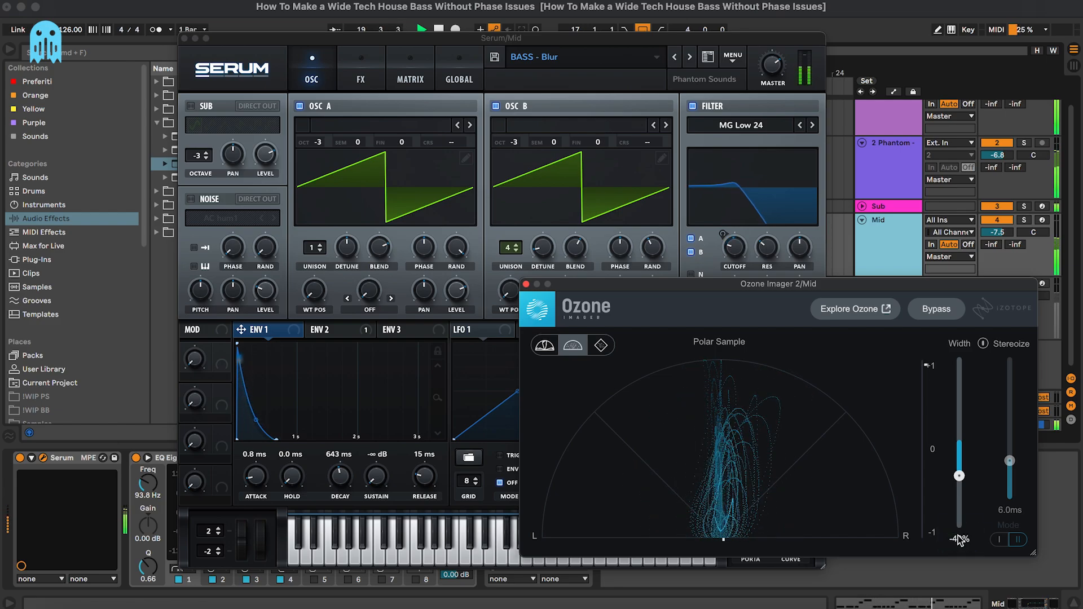
left_click(526, 284)
left_click(331, 329)
left_click(184, 38)
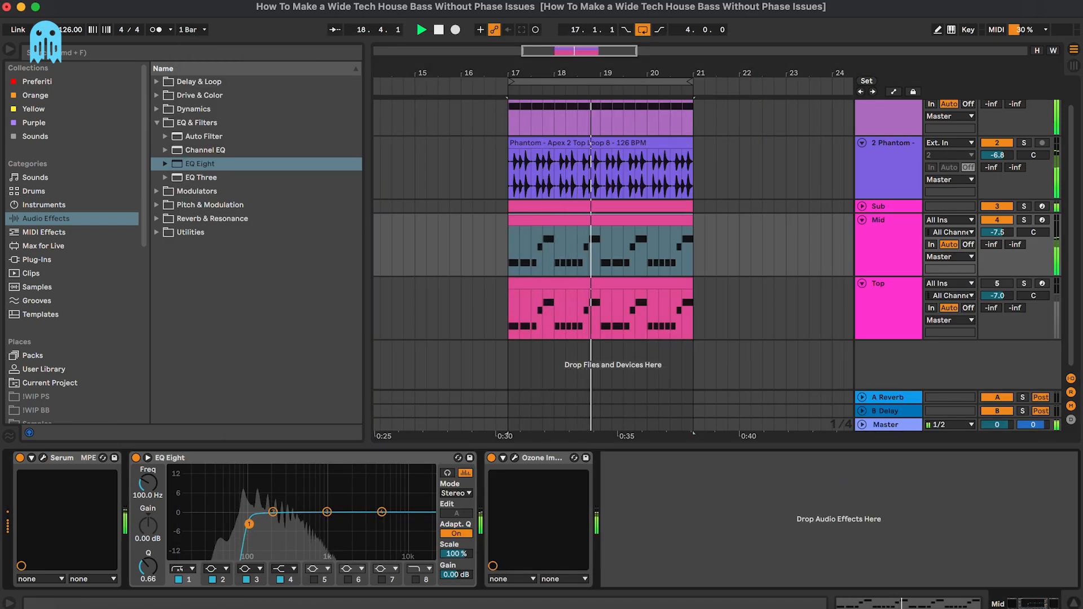
Step: Set the Mid track's EQ Eight band 1 to 102 Hz and lower the track volume to -8.0 dB
left_click_drag(247, 524, 250, 525)
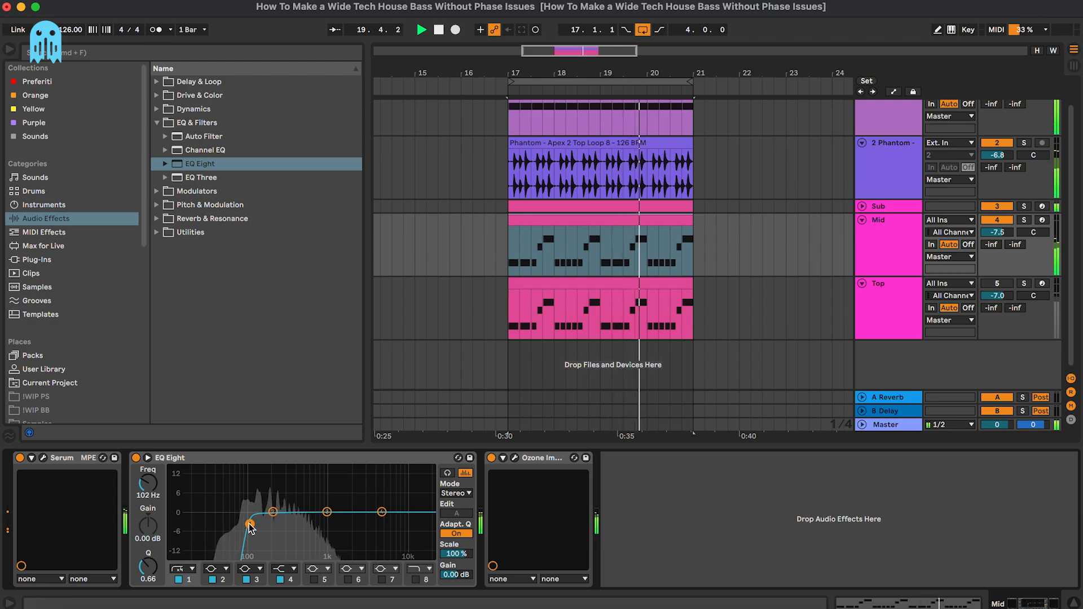
left_click(900, 260)
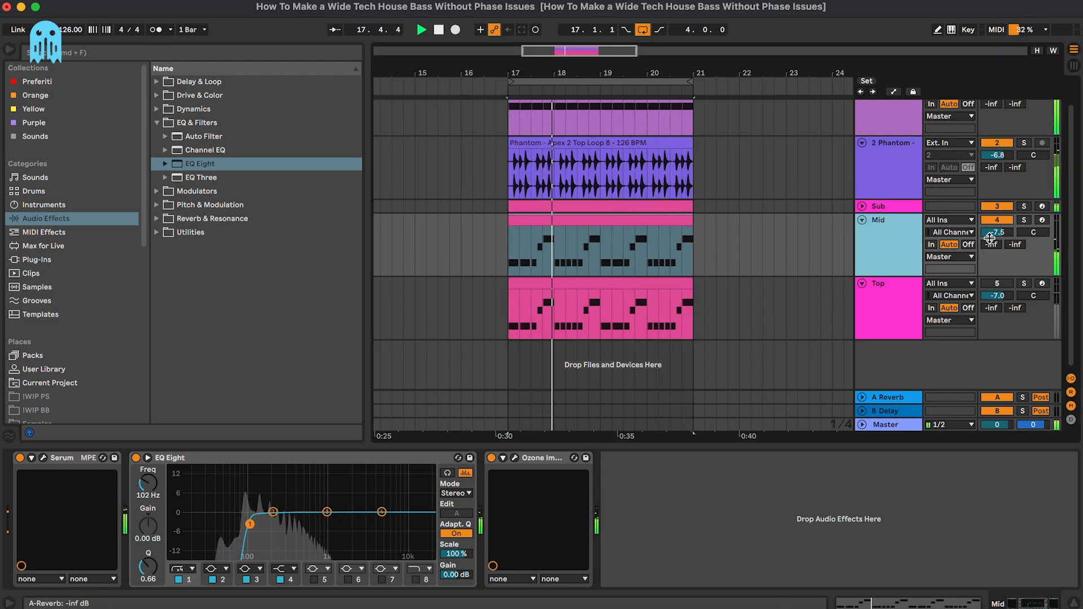
left_click_drag(996, 232, 998, 236)
Step: Fold the Mid track and play the Top track activated and soloed
left_click(900, 246)
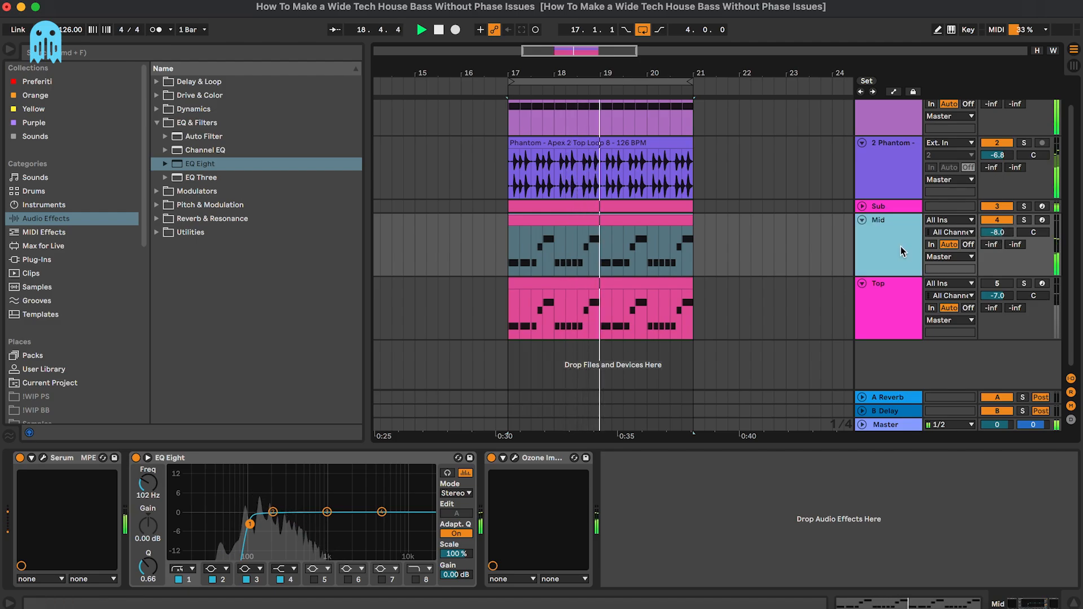
key("u")
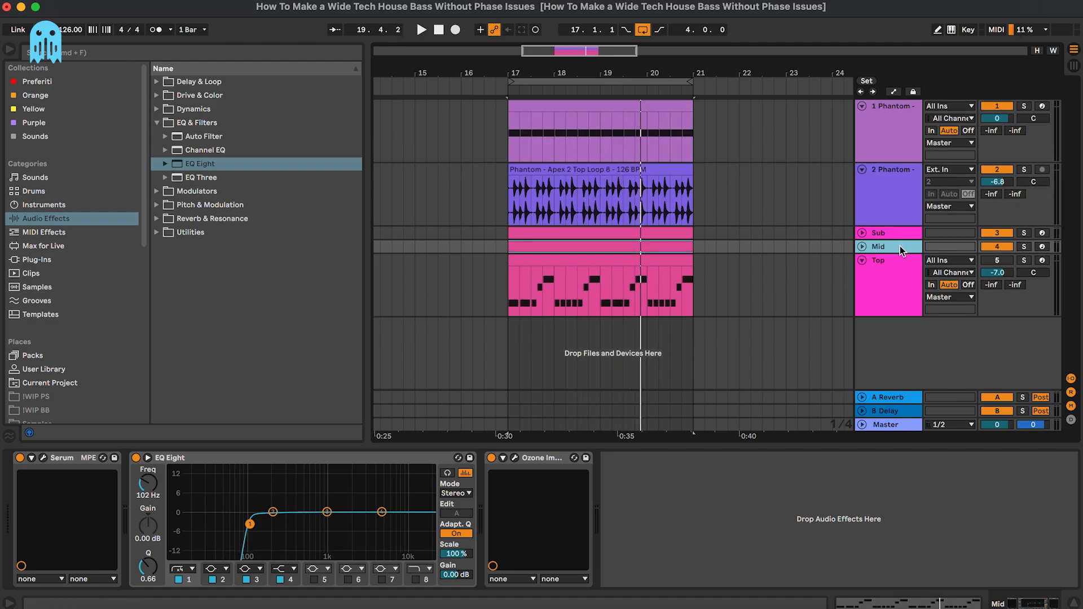
left_click(895, 262)
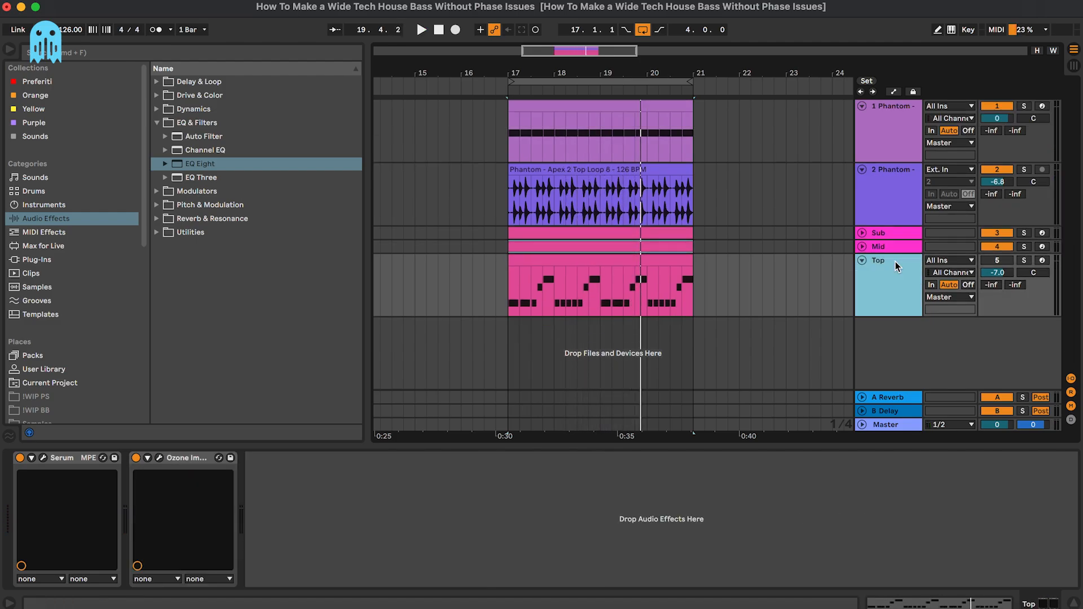
left_click(1004, 263)
left_click(540, 260)
key("s")
key("space")
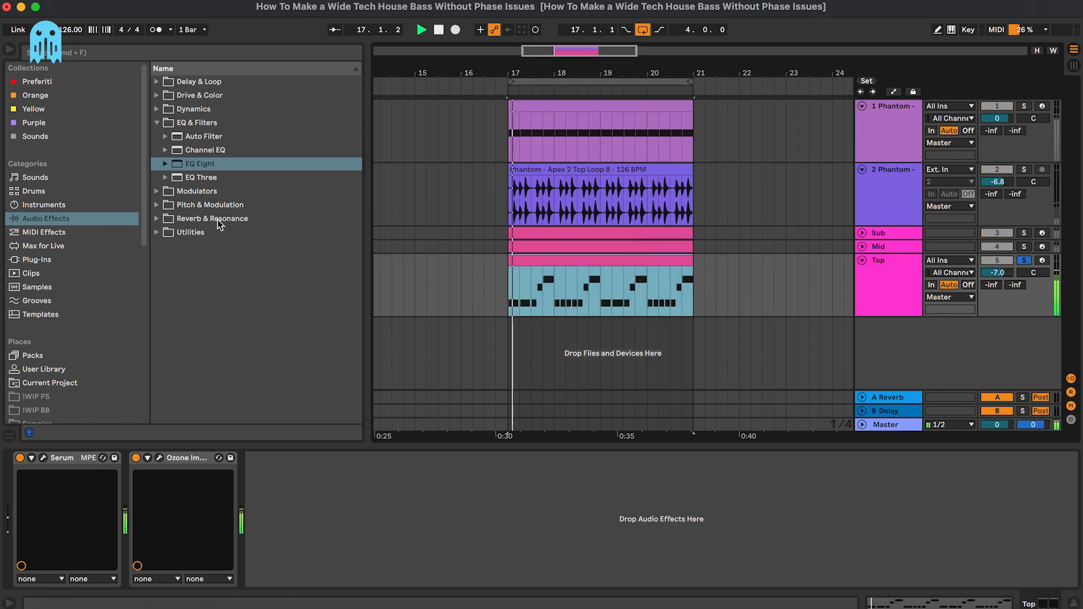
Step: Add EQ Eight between Serum and Ozone Imager on the Top track, with band 2 as an x4 low cut at 290 Hz
left_click_drag(199, 164, 157, 518)
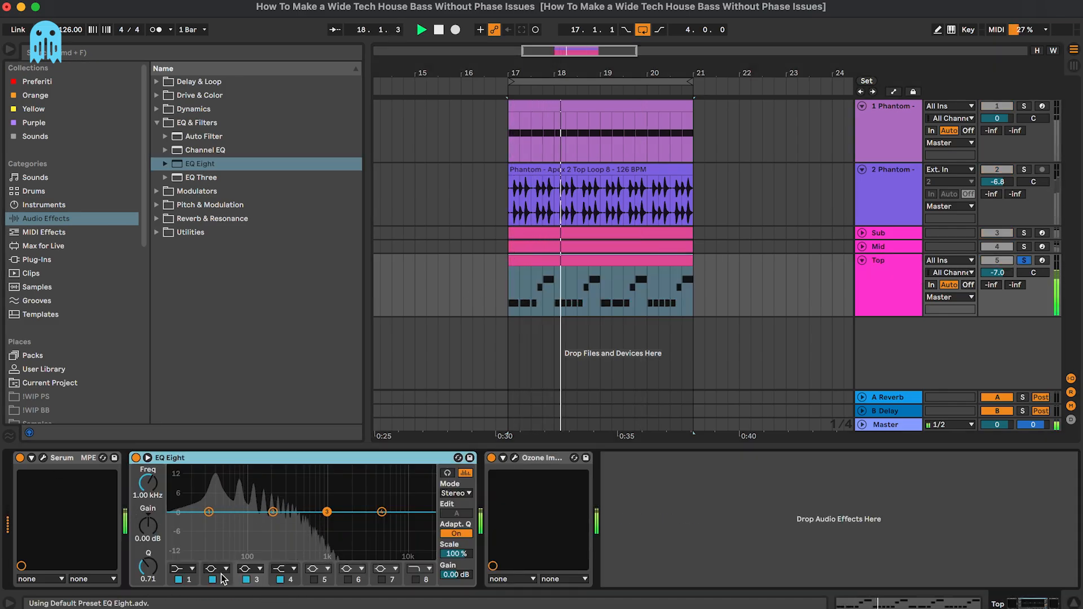
left_click(217, 569)
left_click(353, 417)
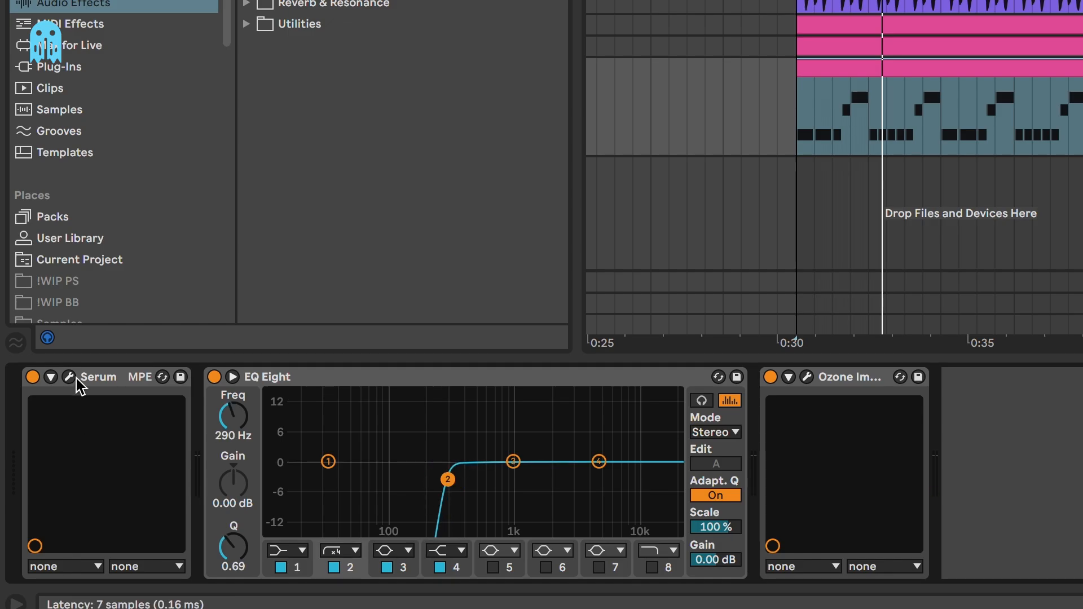
Step: Load the BASS - Dome preset in the Top track's Serum and adjust ENV 1's modulation amount on the filter cutoff
key("super+alt+p")
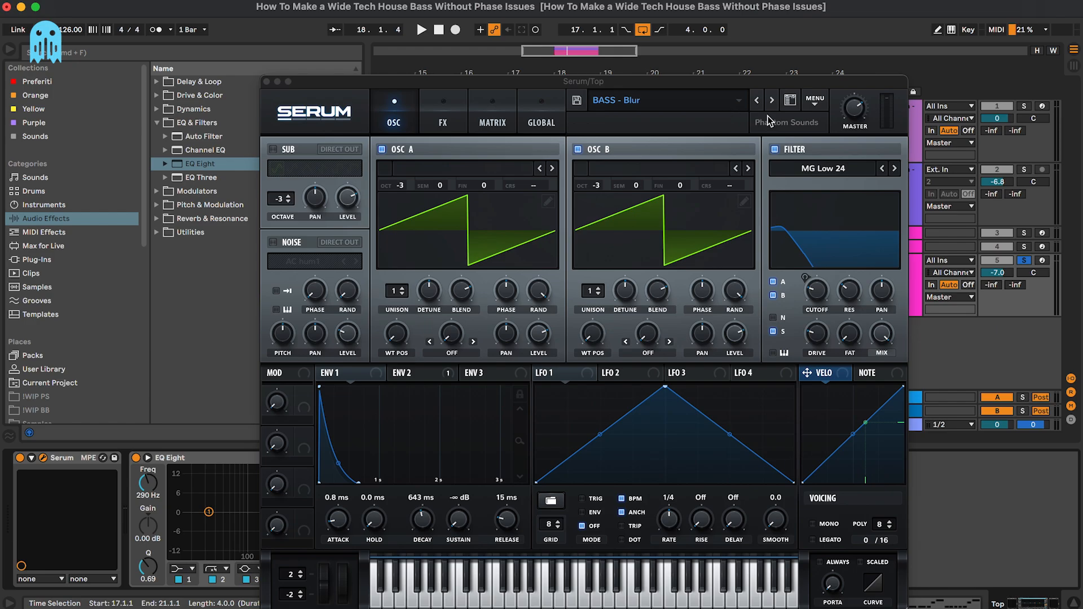
left_click(772, 99)
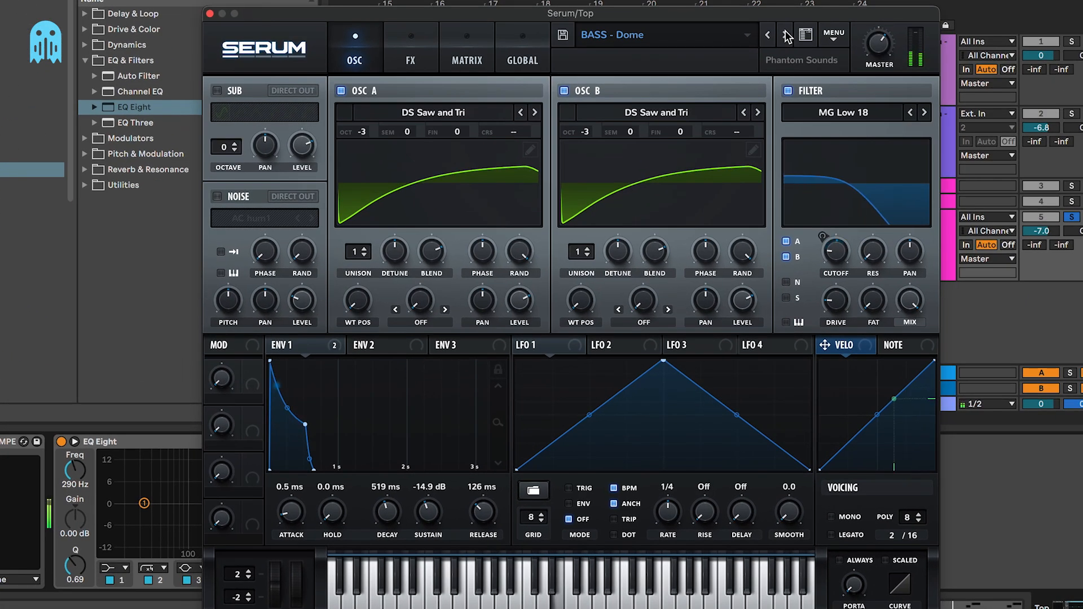
mouse_move(317, 341)
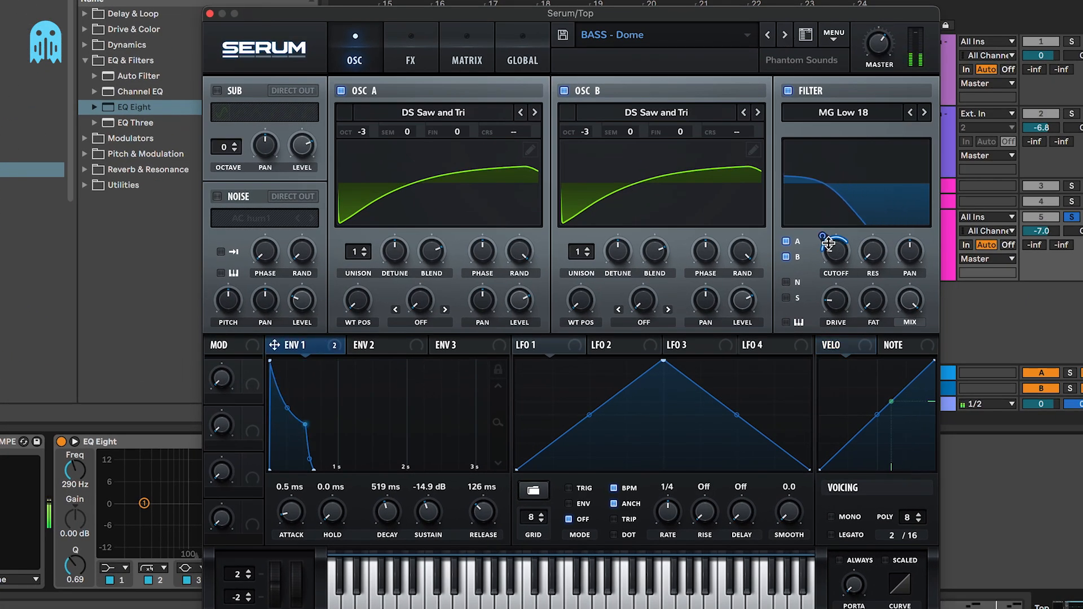
left_click_drag(829, 242, 835, 249)
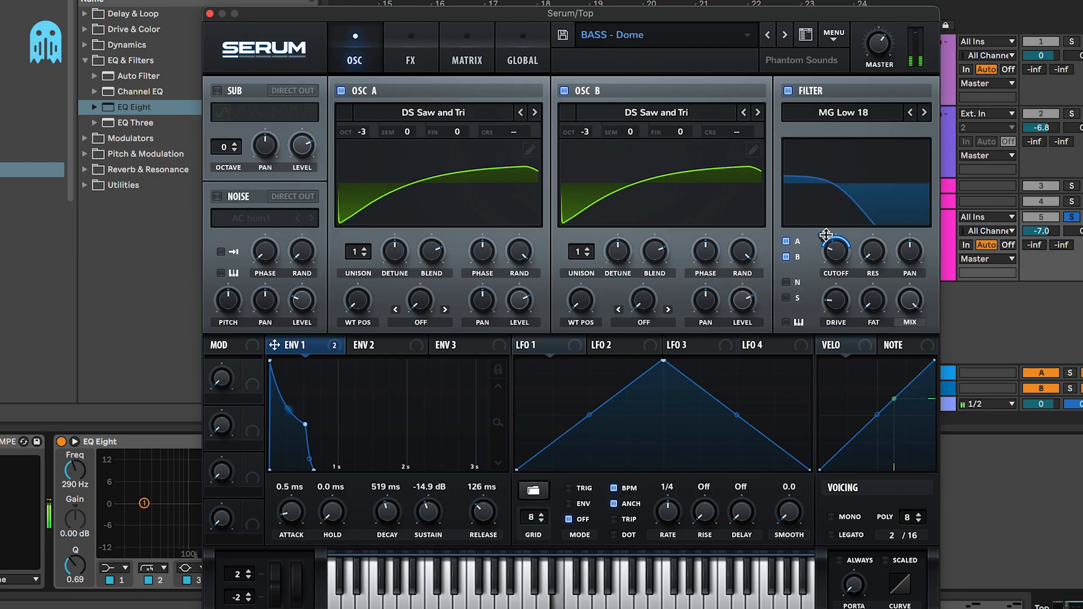
Step: Set ENV 1's sustain to -64.7 dB and decay to 409 ms in the Top Serum, and switch off its Delay effect
left_click_drag(428, 512, 418, 547)
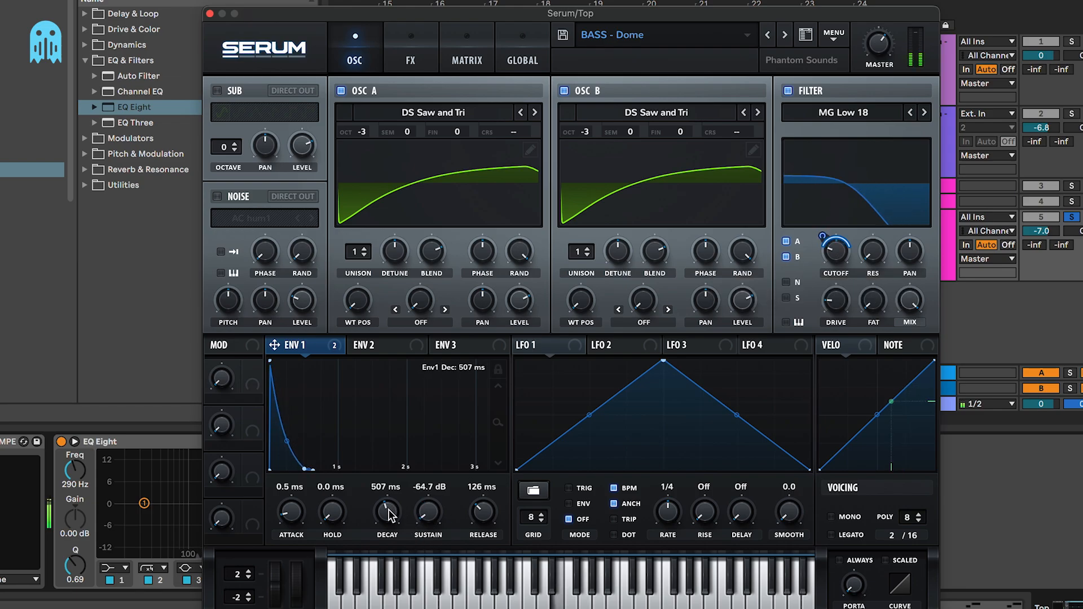
left_click_drag(388, 513, 389, 518)
left_click(412, 57)
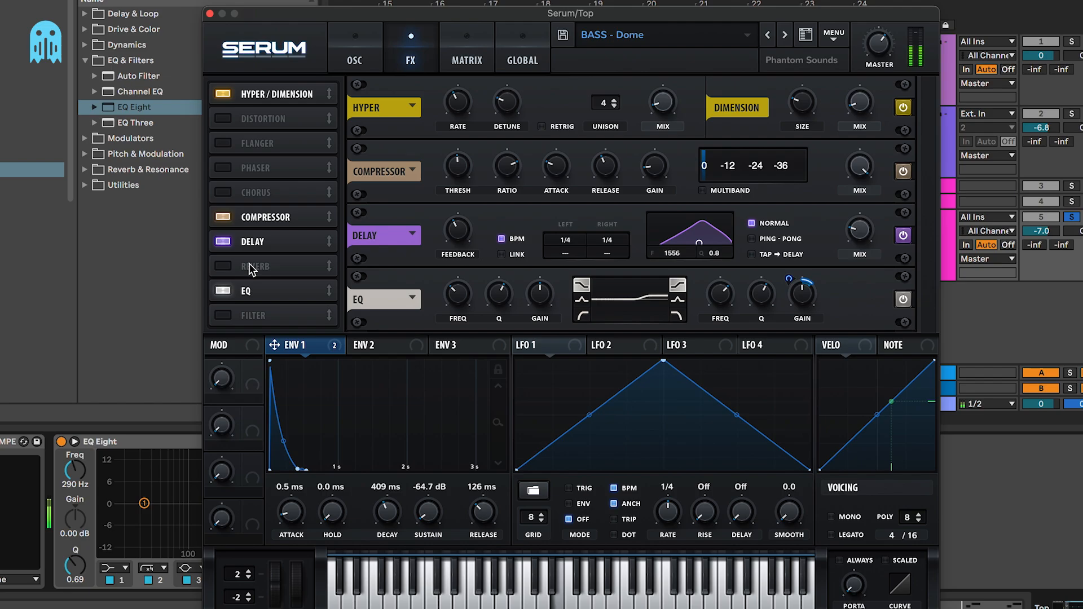
left_click(223, 241)
left_click(350, 50)
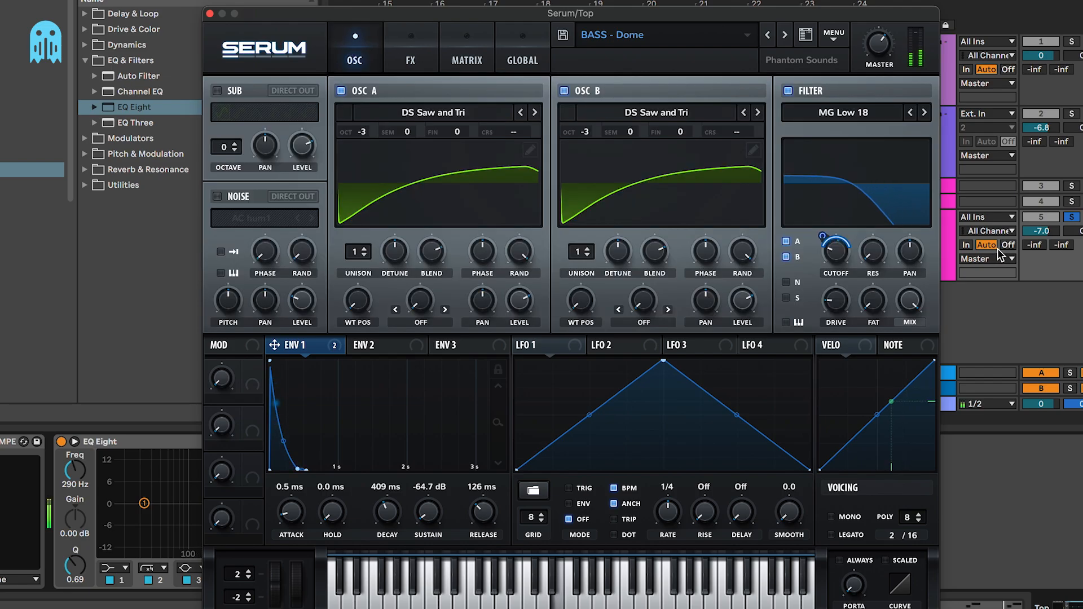
key("s")
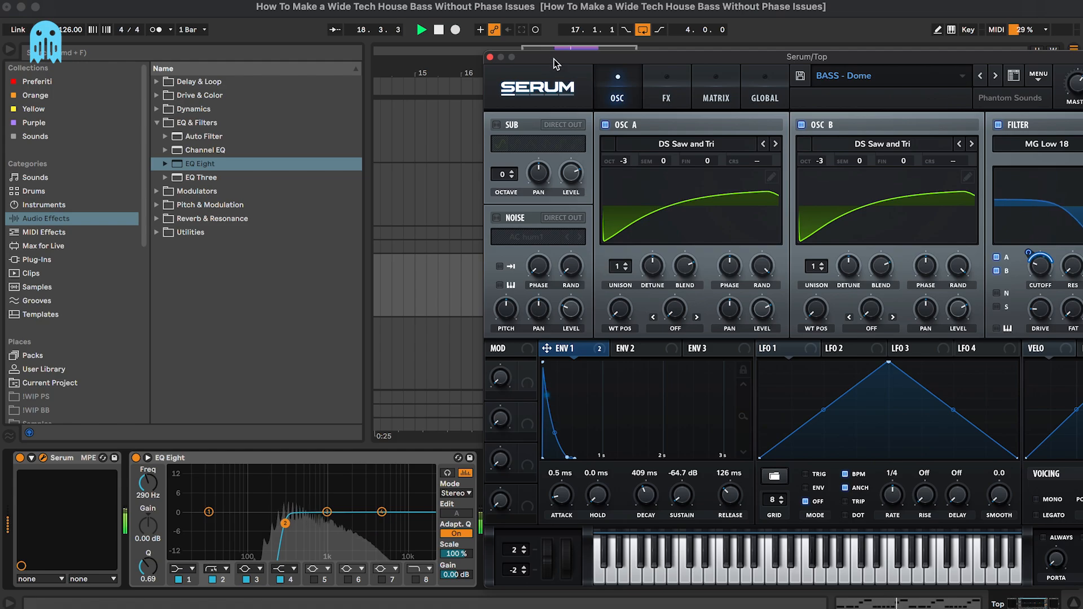
Step: Check the Top track's stereo image in Ozone Imager during playback
left_click_drag(554, 59, 718, 63)
left_click(574, 457)
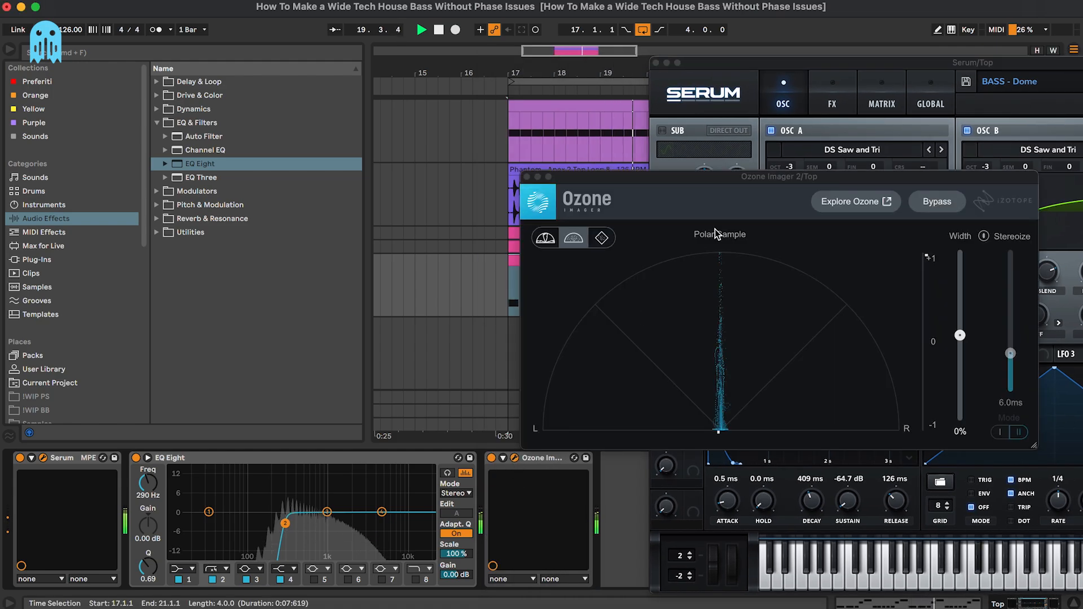
left_click_drag(789, 176, 573, 177)
left_click(311, 177)
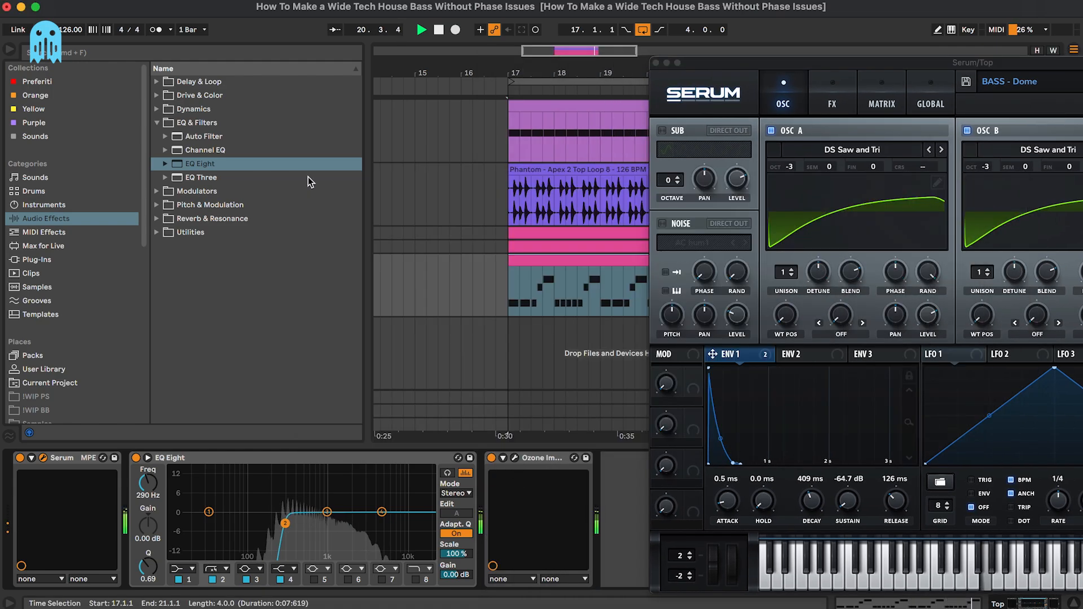
Step: Fine-tune ENV 1's cutoff modulation in the Top track's Serum and shorten the ENV 1 decay to 334 ms
left_click_drag(890, 67, 405, 79)
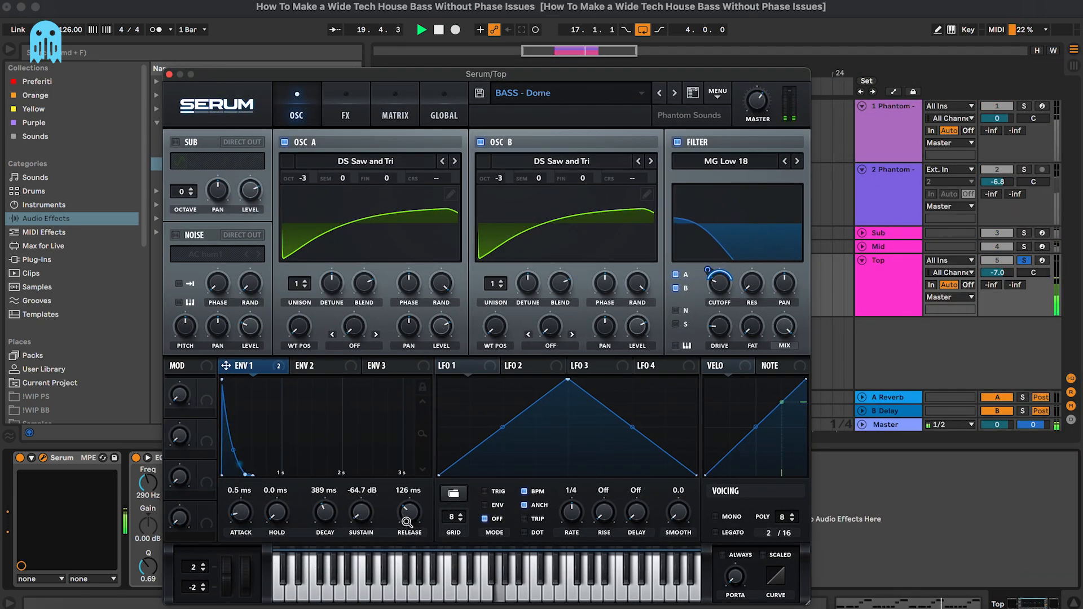
left_click_drag(707, 269, 709, 259)
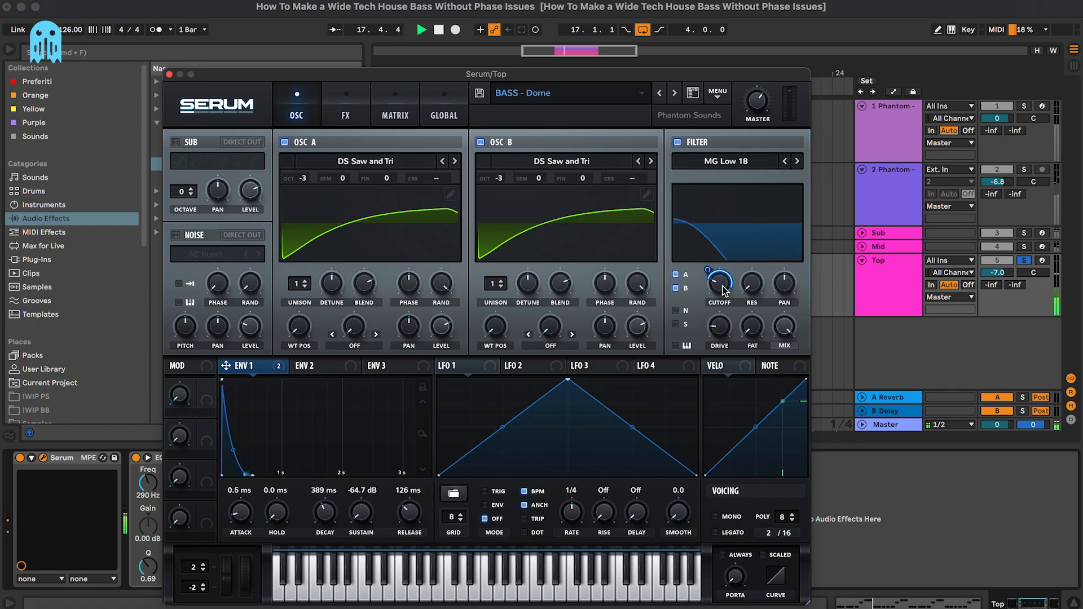
scroll(322, 517, "down", 3)
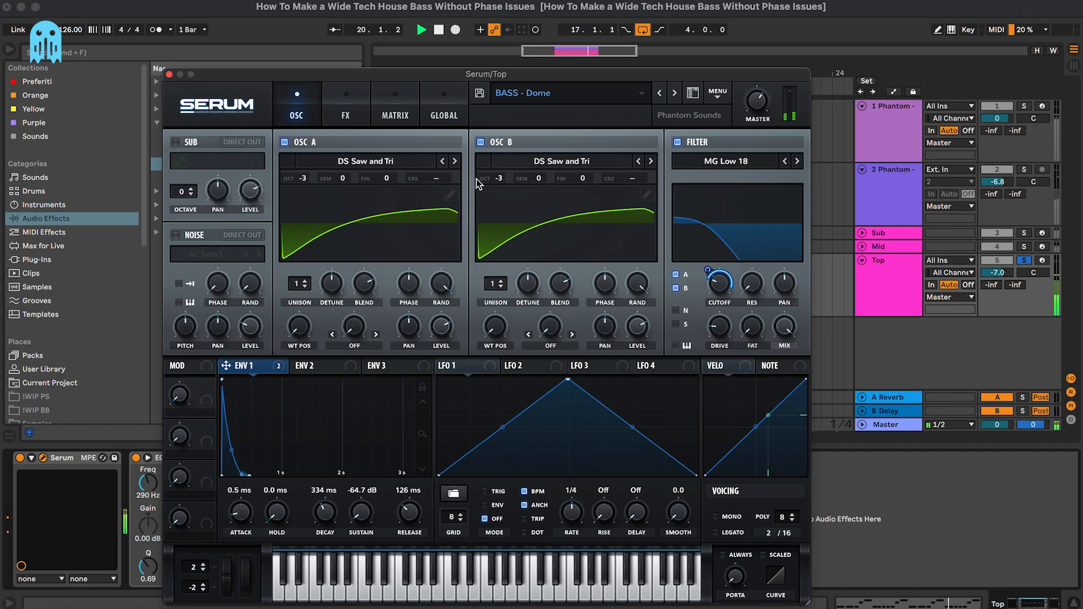
Step: Adjust the Hyper effect's mix in the Top track's Serum and check it in playback
left_click(347, 114)
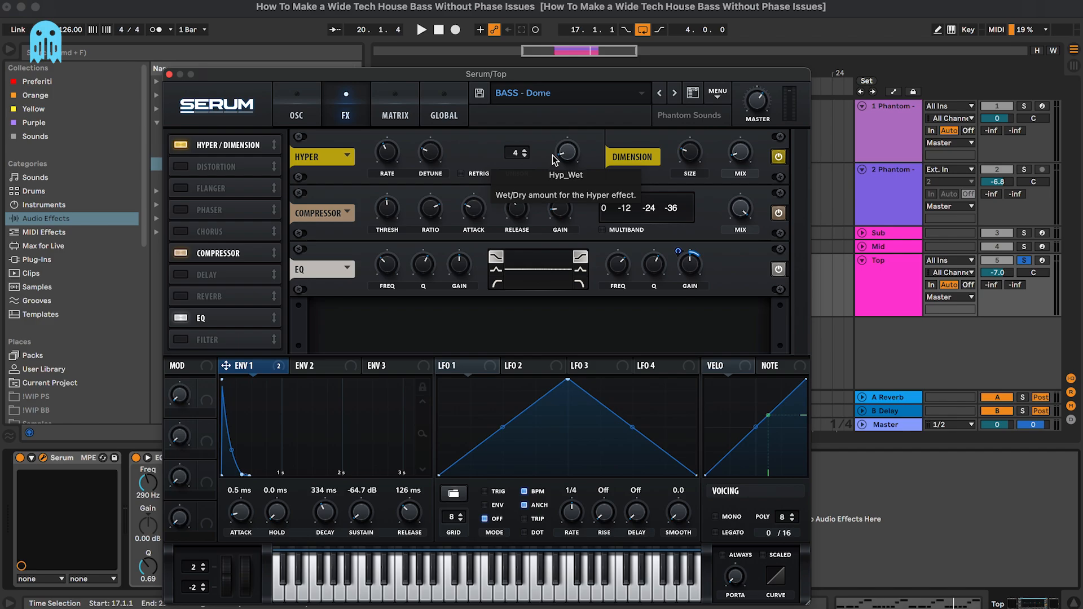
scroll(568, 146, "down", 5)
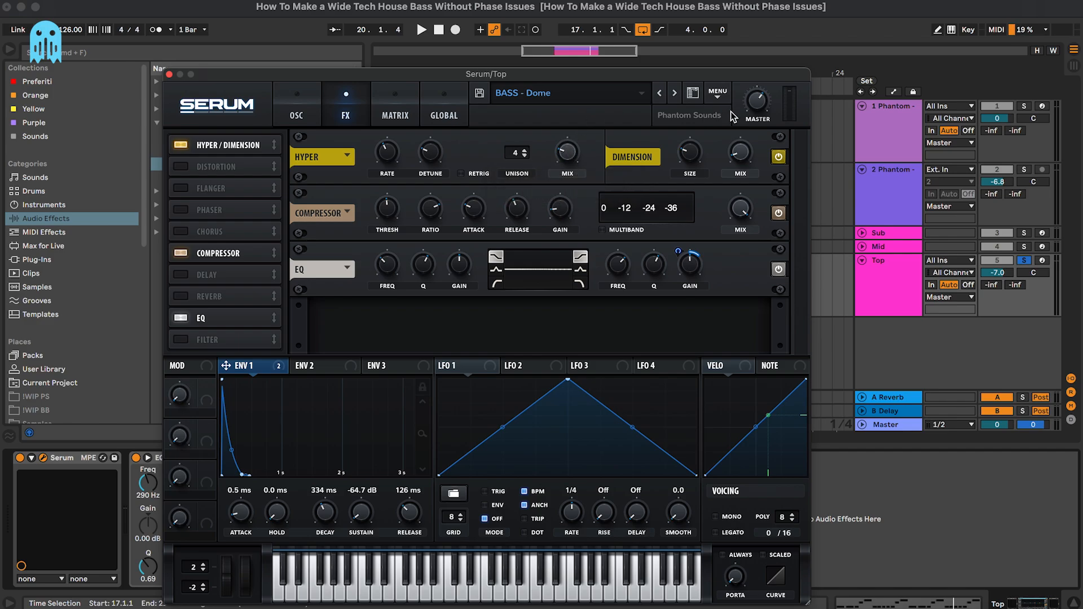
scroll(742, 152, "down", 3)
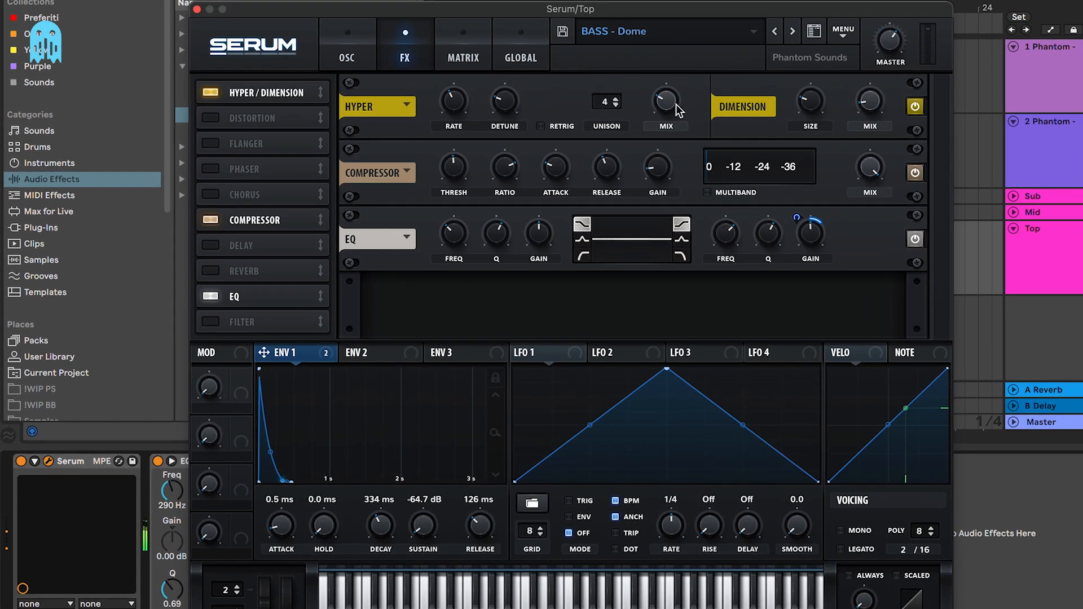
Step: Set the unison voices in the Top track's Serum to 2 on OSC A and 6 on OSC B
left_click(314, 118)
scroll(583, 266, "up", 4)
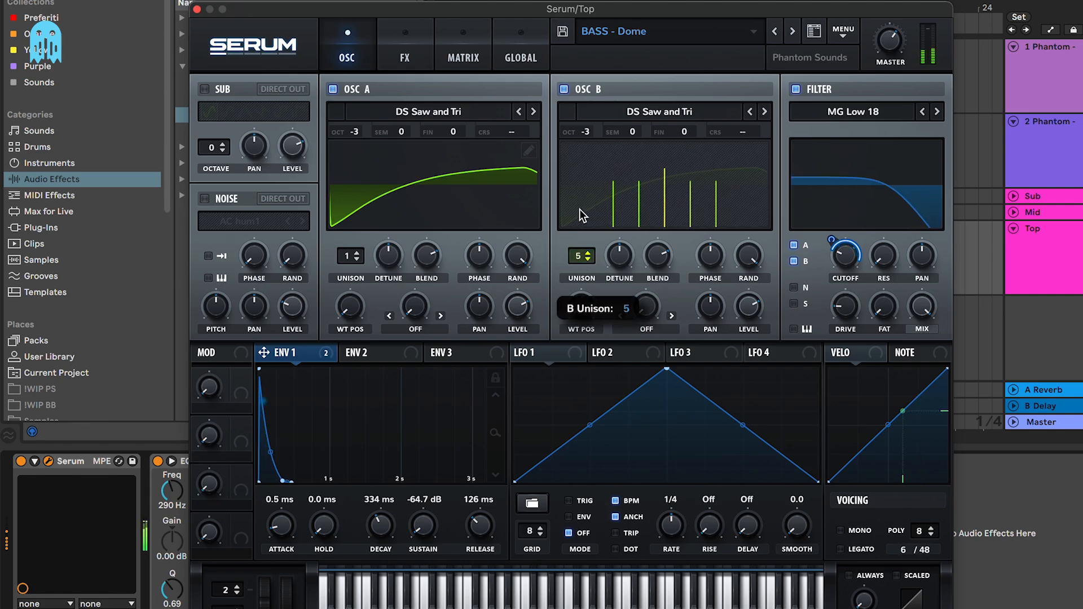
scroll(583, 265, "down", 4)
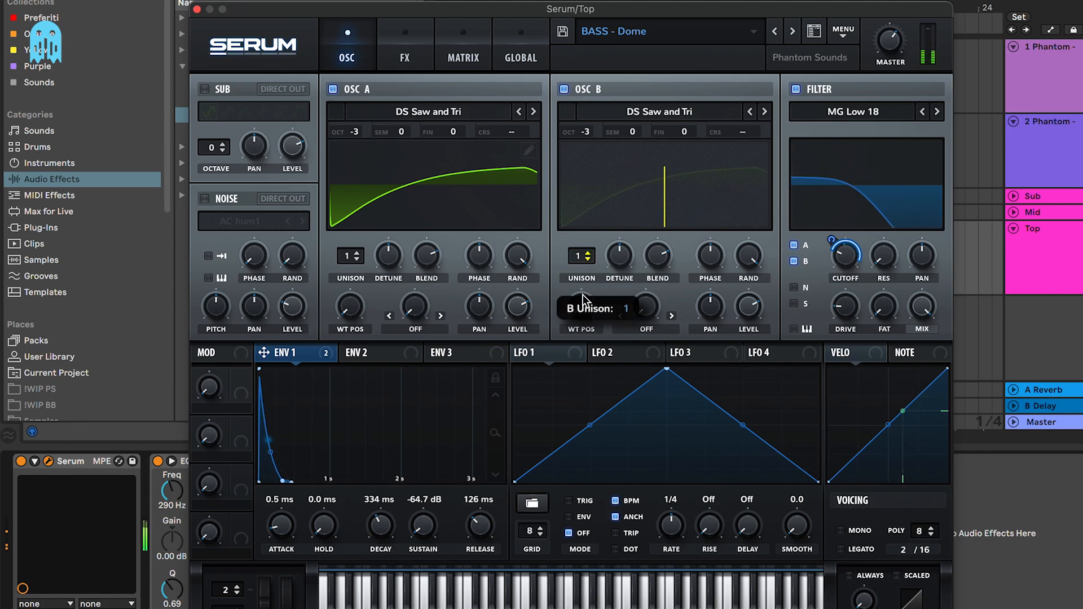
left_click_drag(351, 258, 354, 217)
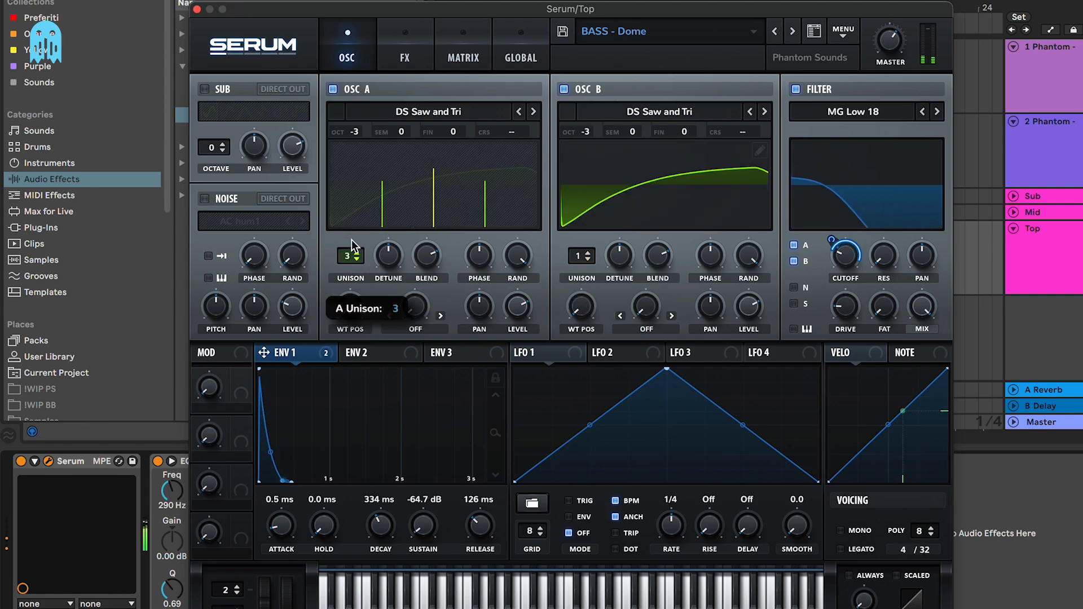
left_click_drag(581, 256, 585, 200)
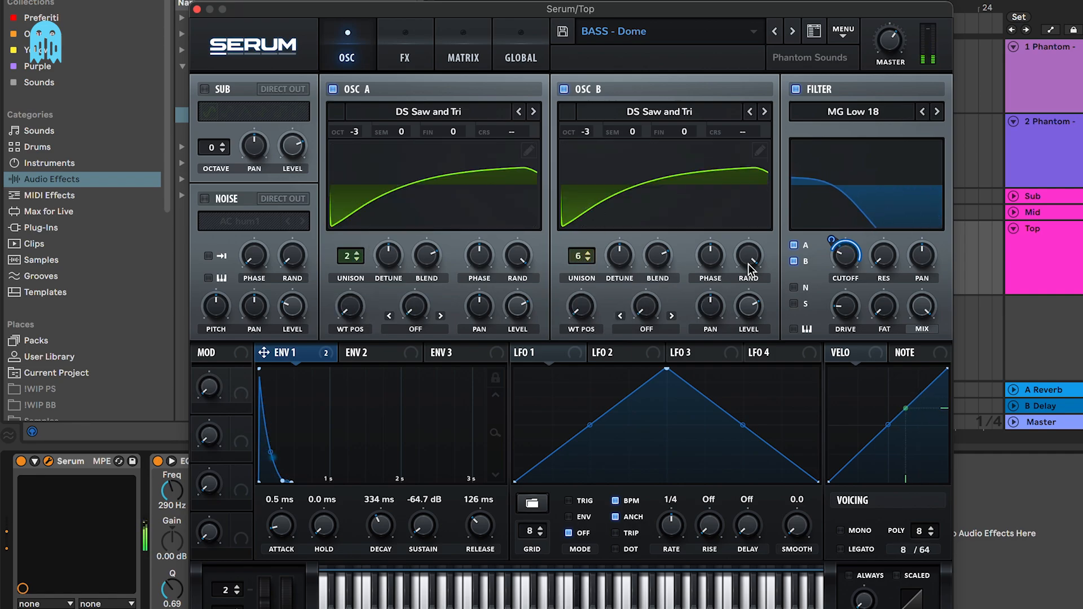
Step: Reduce OSC B's random phase and the detune of both oscillators in the Top track's Serum, and close its window
left_click_drag(748, 255, 750, 316)
left_click_drag(619, 255, 623, 317)
left_click_drag(389, 256, 388, 339)
left_click(197, 9)
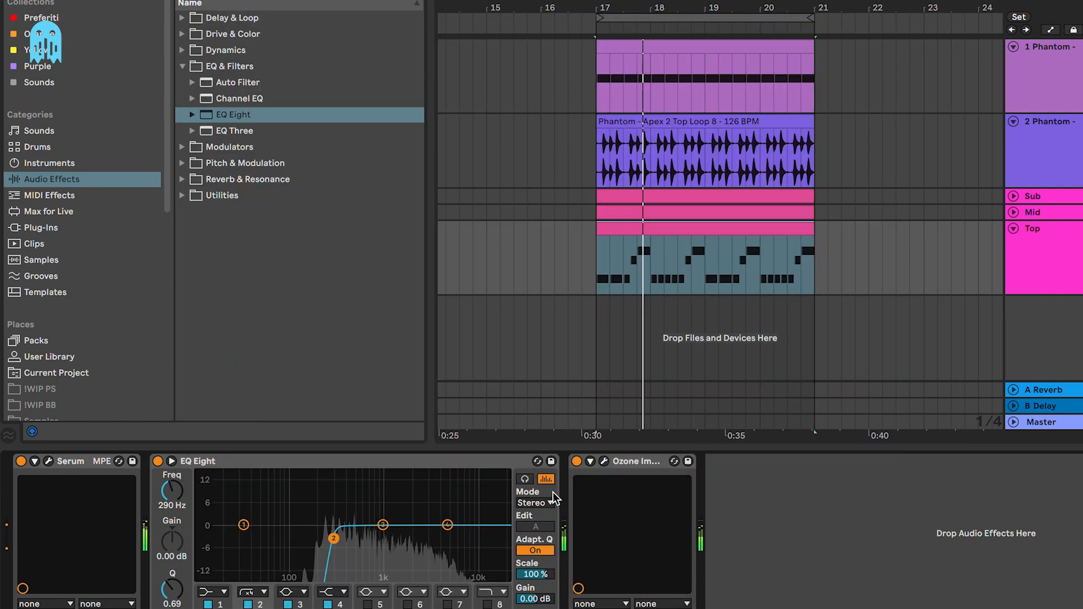
Step: Narrow the Top track's Ozone Imager width to -33% and raise its EQ Eight low cut to 330 Hz
left_click(603, 461)
left_click_drag(874, 315, 837, 370)
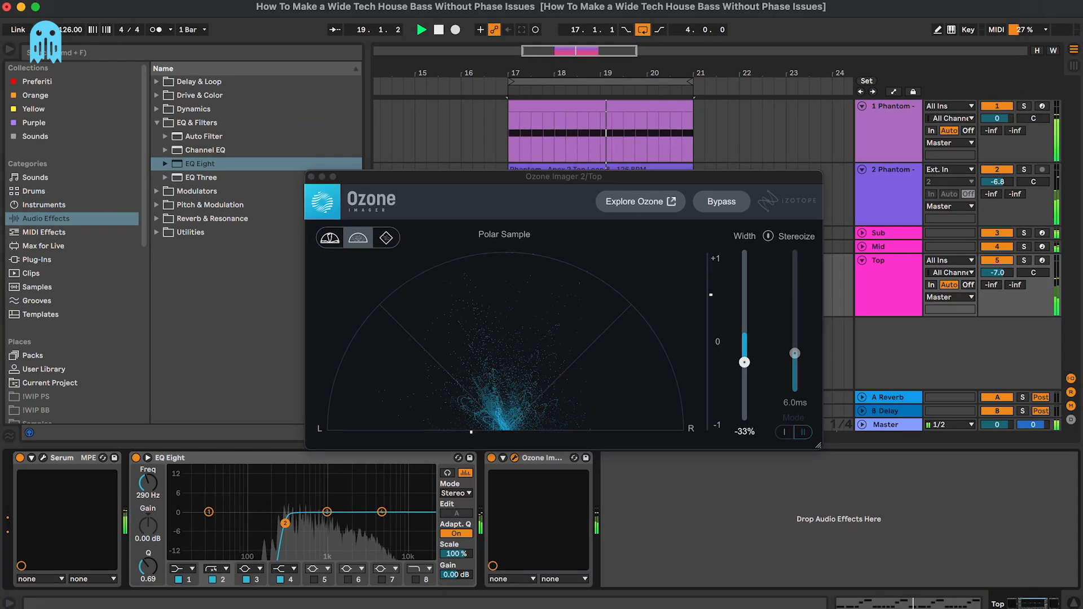
left_click_drag(287, 523, 290, 524)
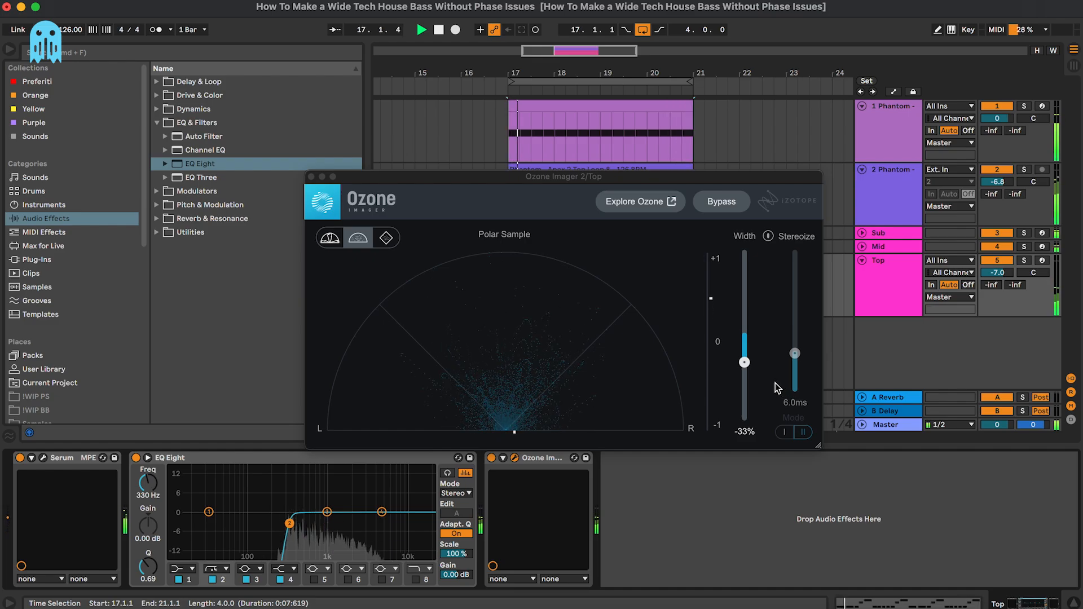
key("space")
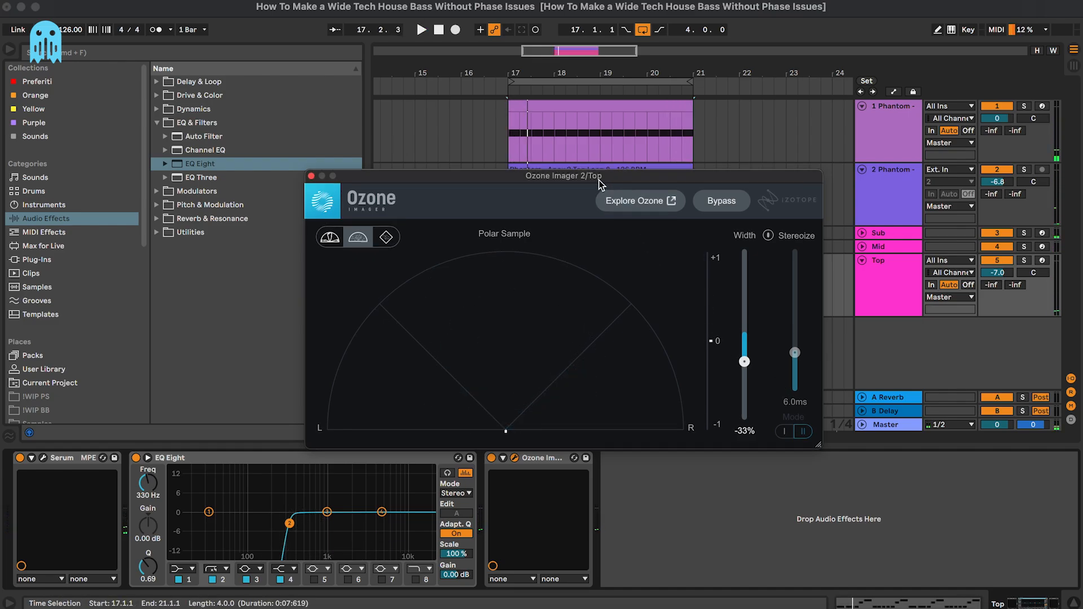
left_click_drag(597, 179, 634, 179)
left_click(348, 176)
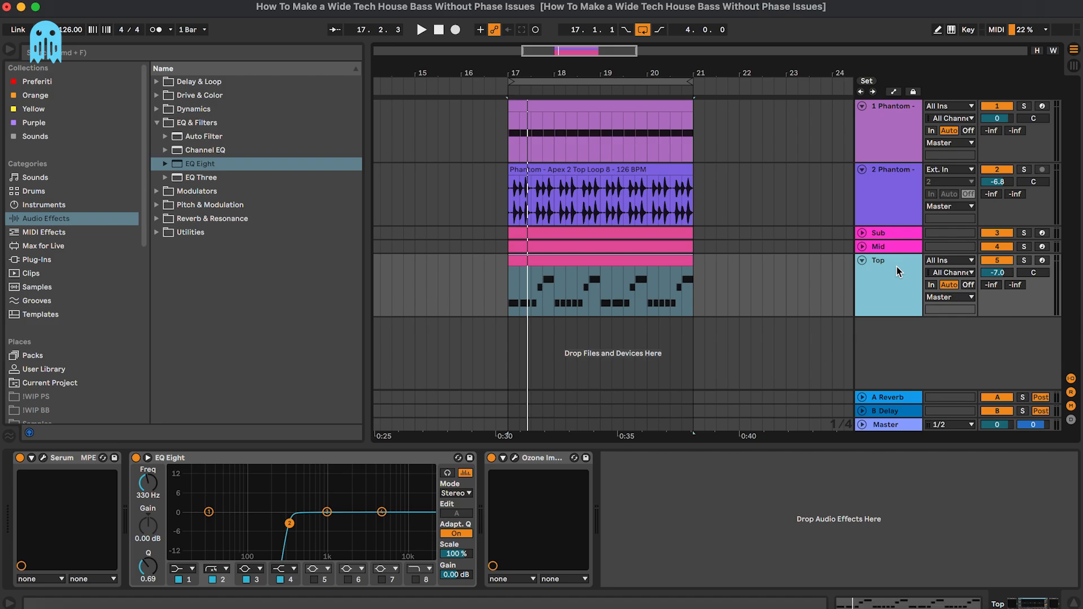
Step: Play the Top, Mid and Sub tracks soloed together to hear the combined bass
key("space")
left_click(1023, 260)
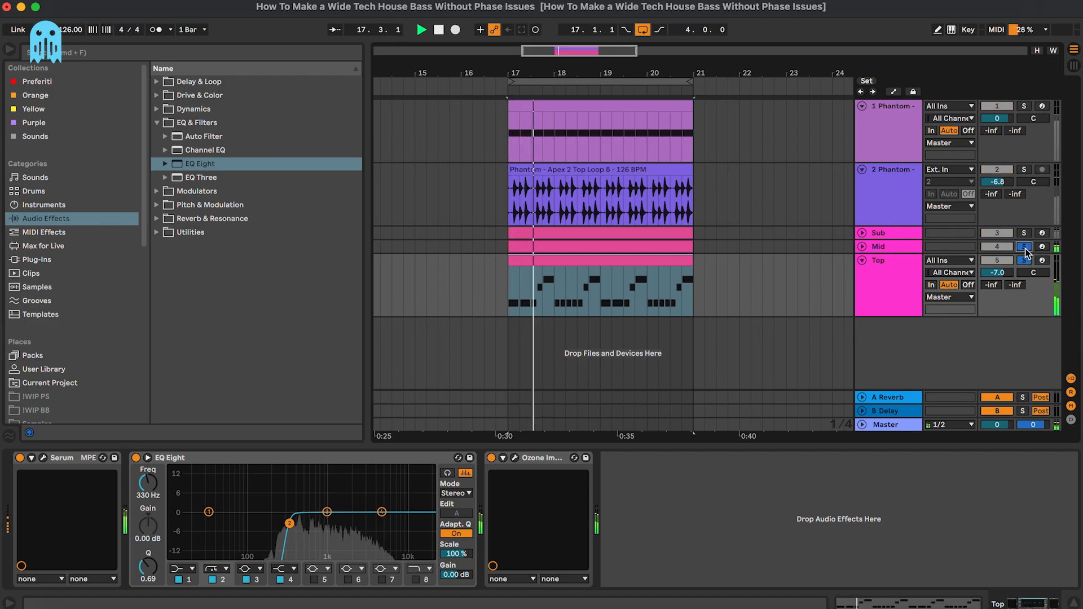
left_click(1024, 247, "super")
left_click(1024, 232, "super")
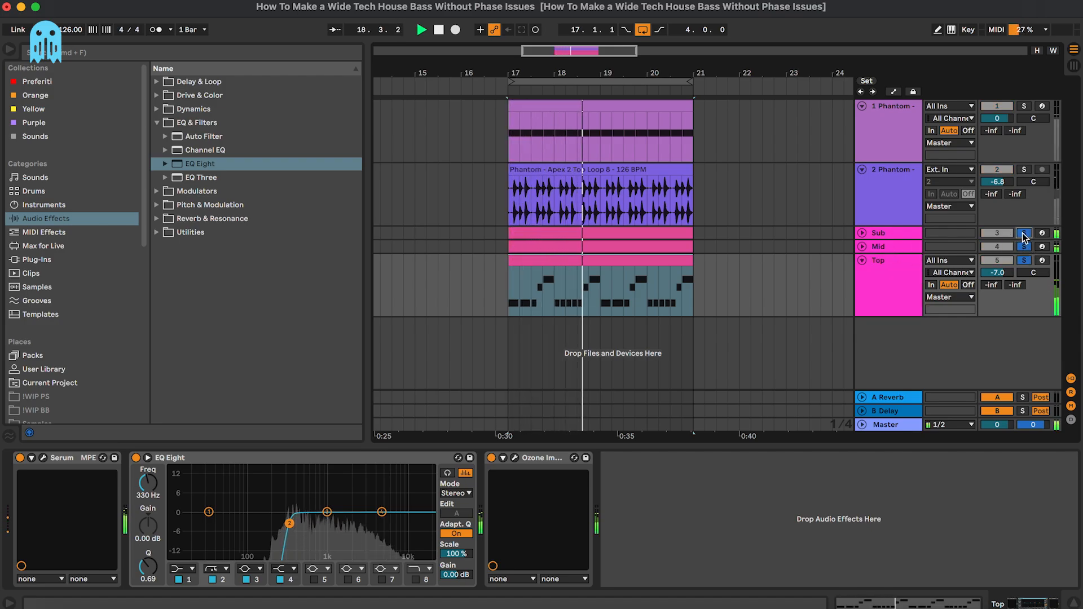
Step: Lower the Top track's volume to -8.1 dB and reduce the ENV 1 sustain in the Sub track's Serum to -∞ dB
left_click_drag(997, 273, 997, 281)
left_click(888, 233)
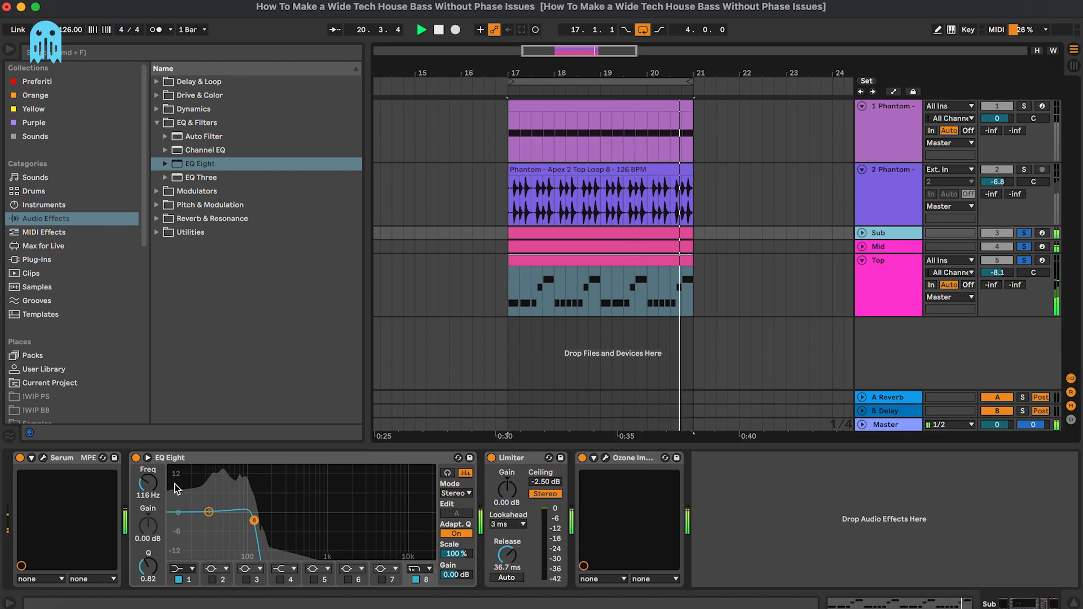
left_click(56, 459)
left_click(474, 524)
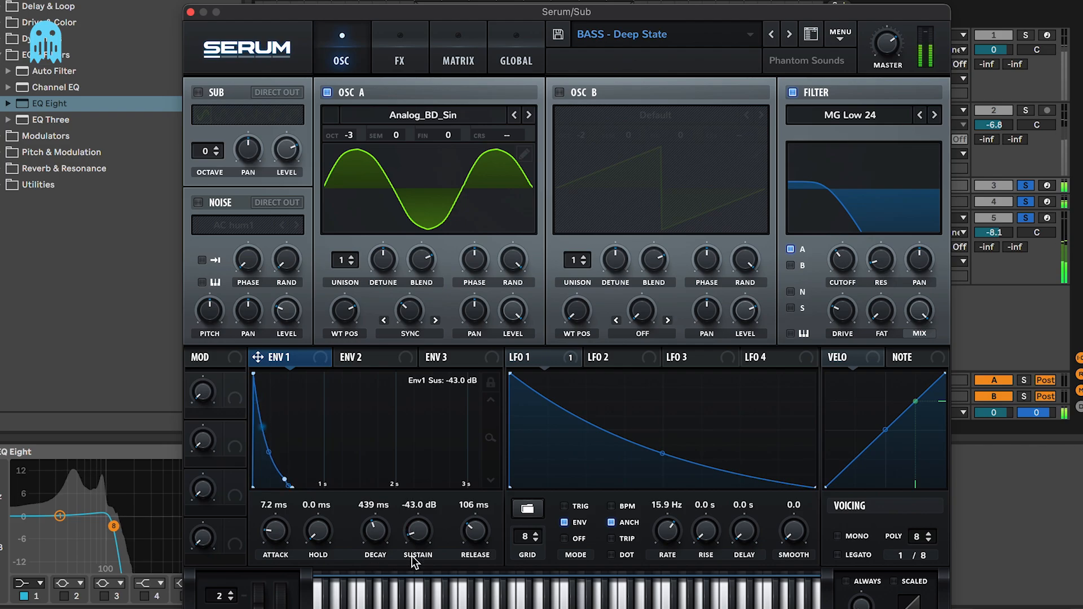
left_click_drag(415, 561, 416, 587)
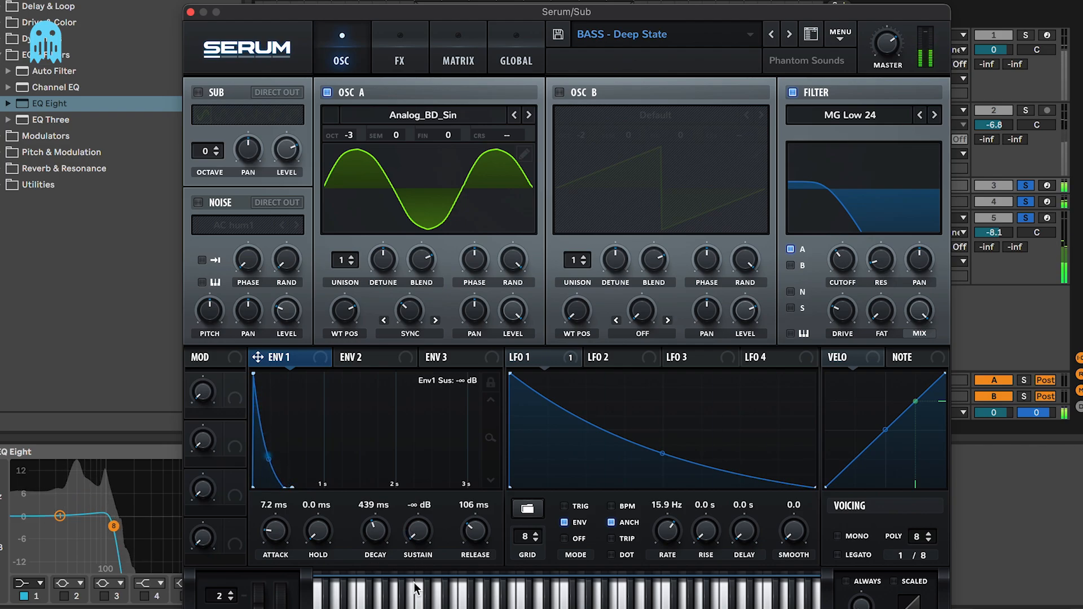
left_click(191, 12)
Step: Collapse the Top and Mid tracks in the arrangement
left_click(891, 267)
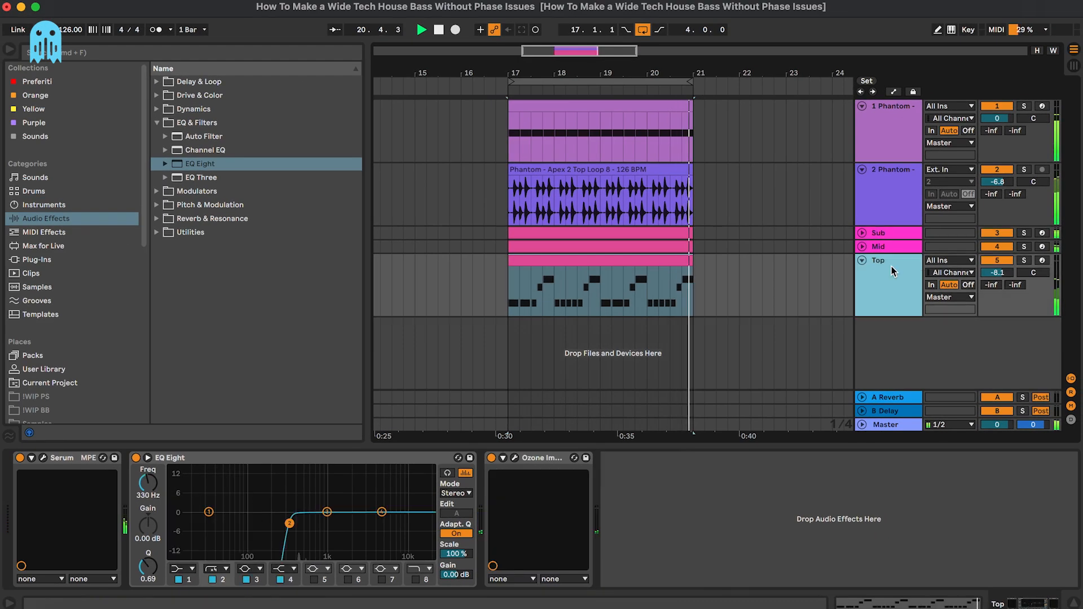
left_click(861, 261)
left_click(863, 246)
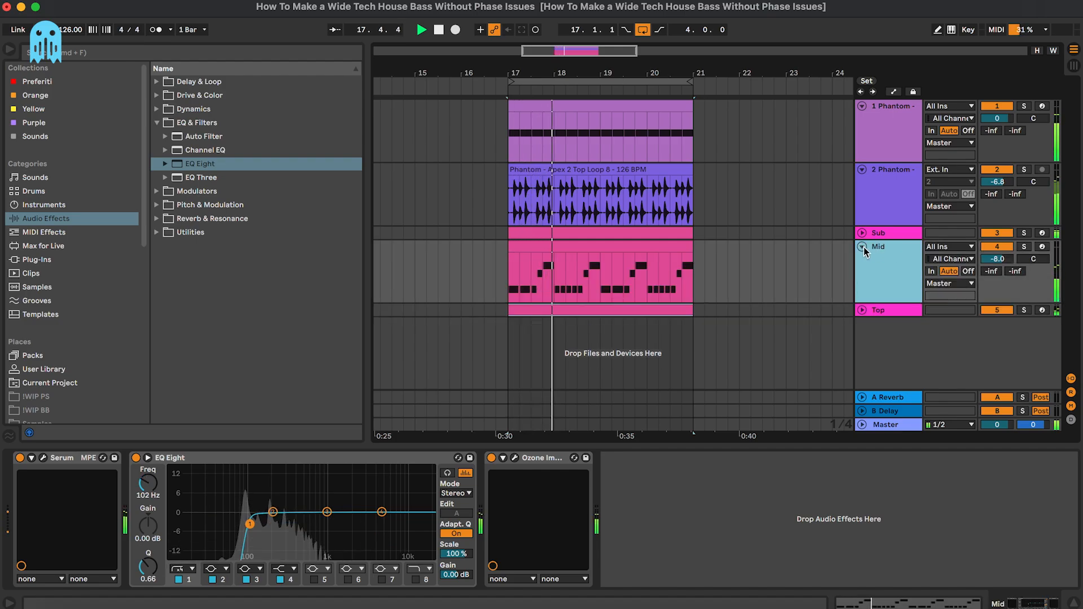
left_click(864, 247)
Step: Open the Top track's MIDI clip, select all its notes and listen to it soloed and within the full mix
double_click(670, 261)
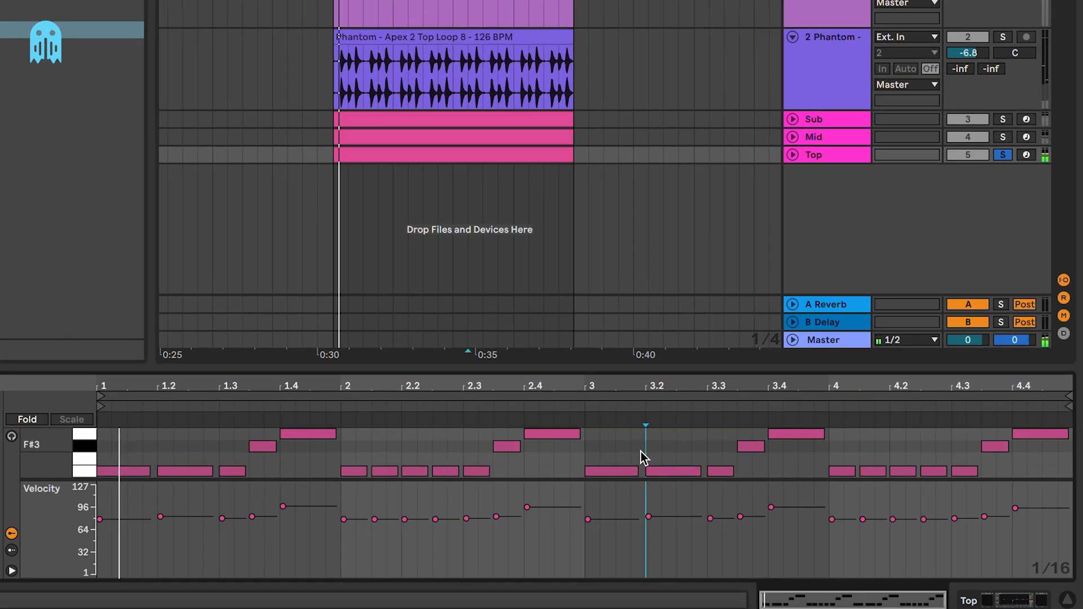
key("ctrl+a")
key("space")
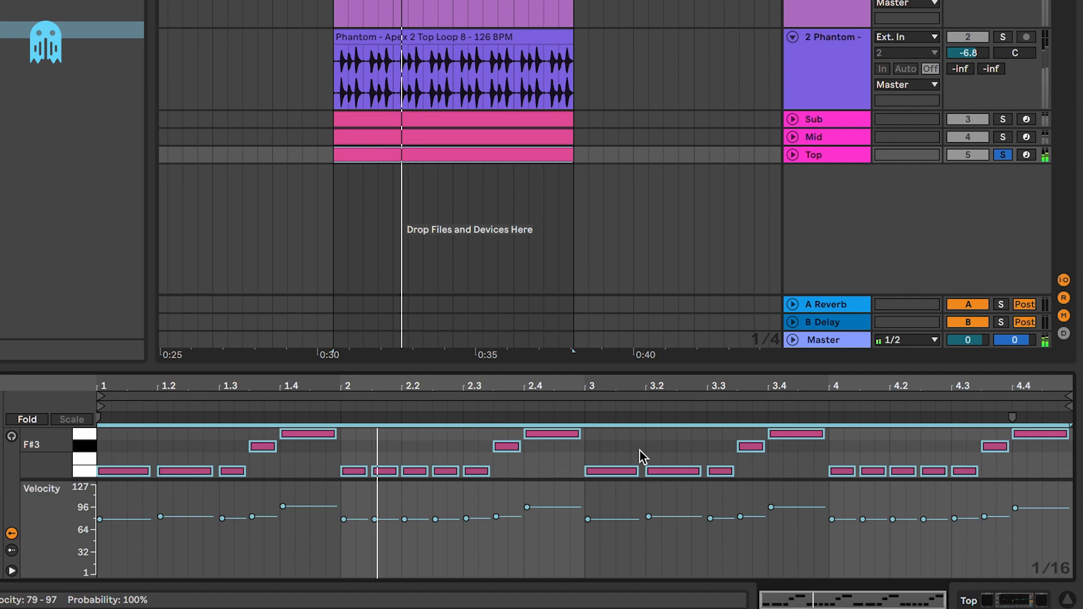
left_click(1003, 155)
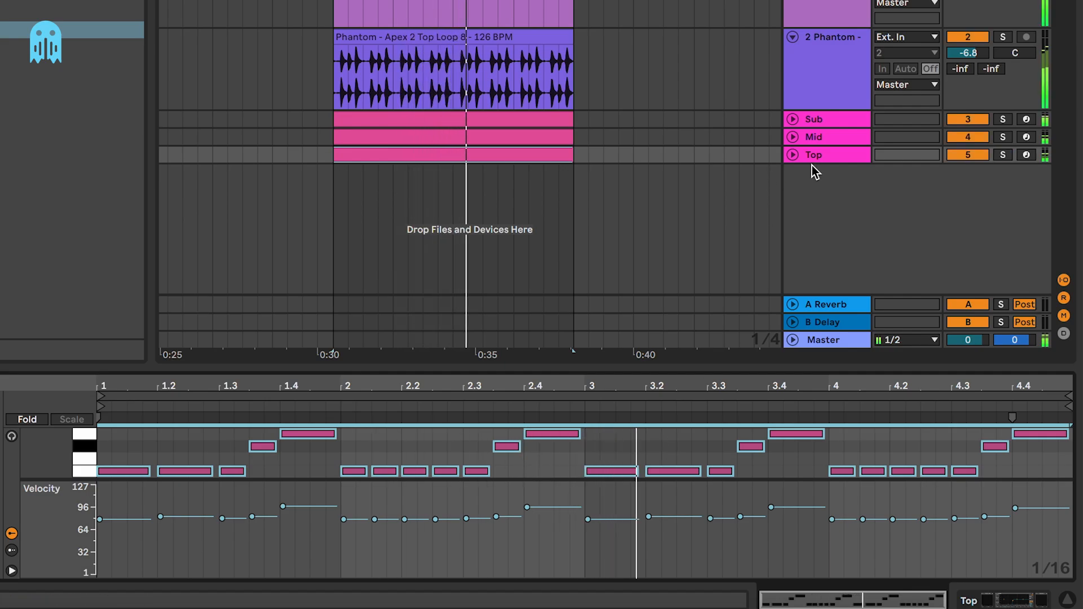
Step: Group the Sub, Mid and Top tracks together and name the group Bass
left_click(818, 158)
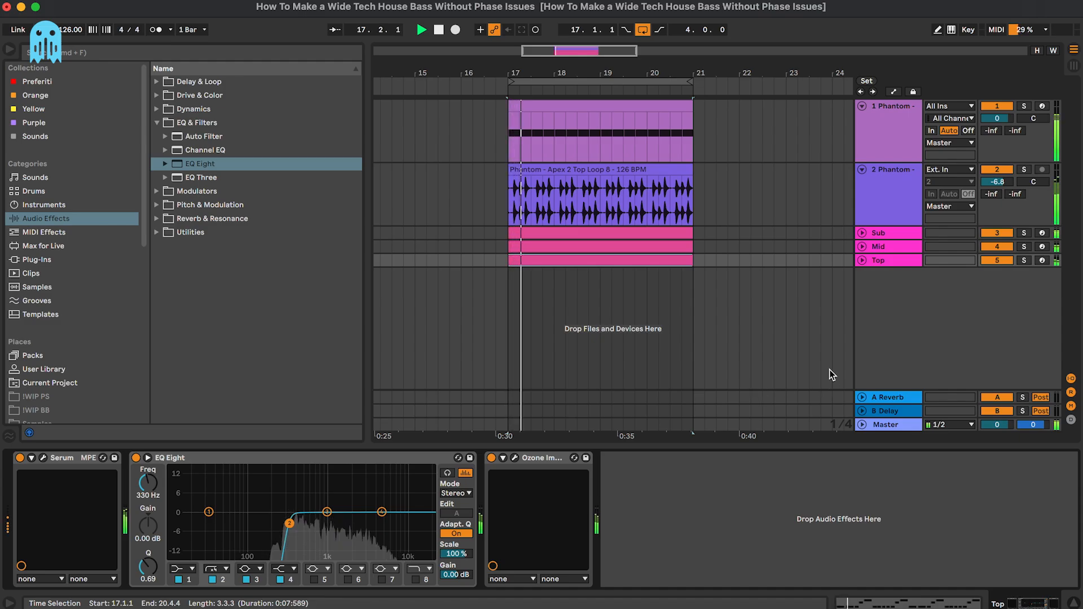
left_click(862, 261)
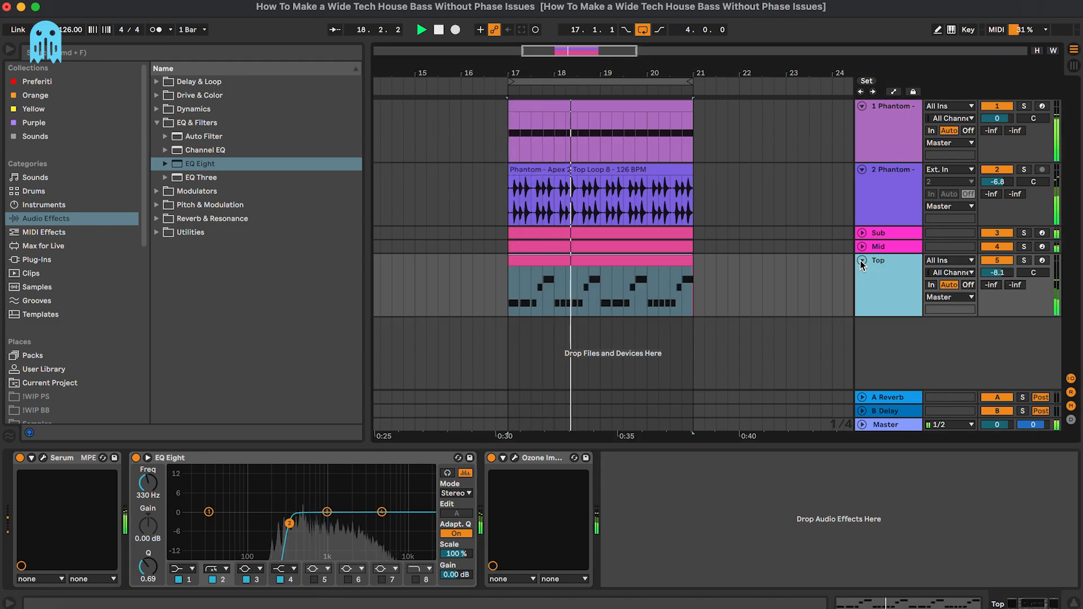
left_click(862, 261)
left_click(896, 234, "shift")
key("super+g")
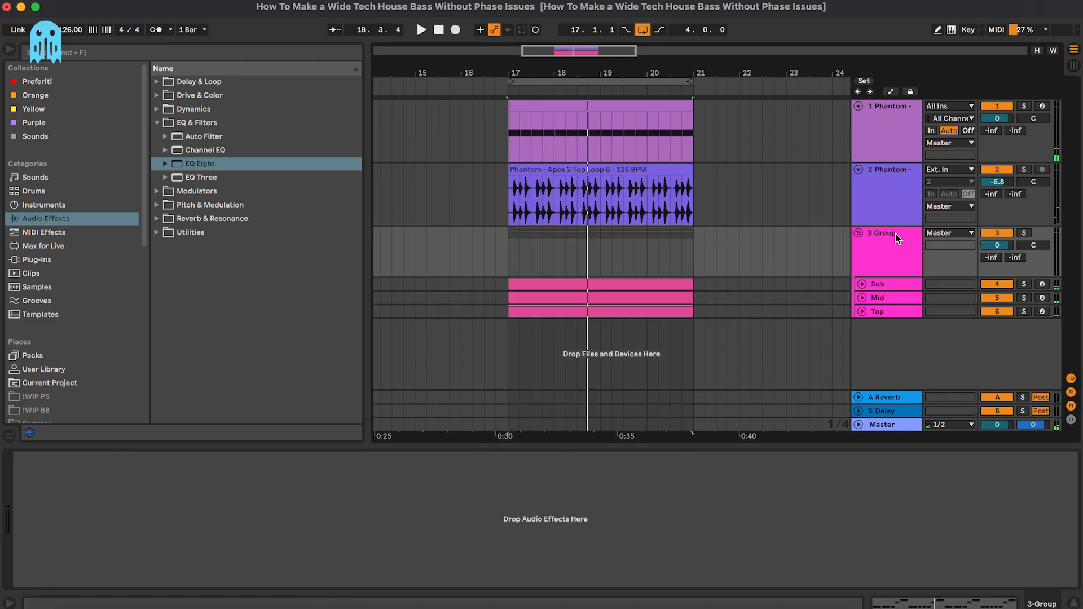
left_click(895, 233)
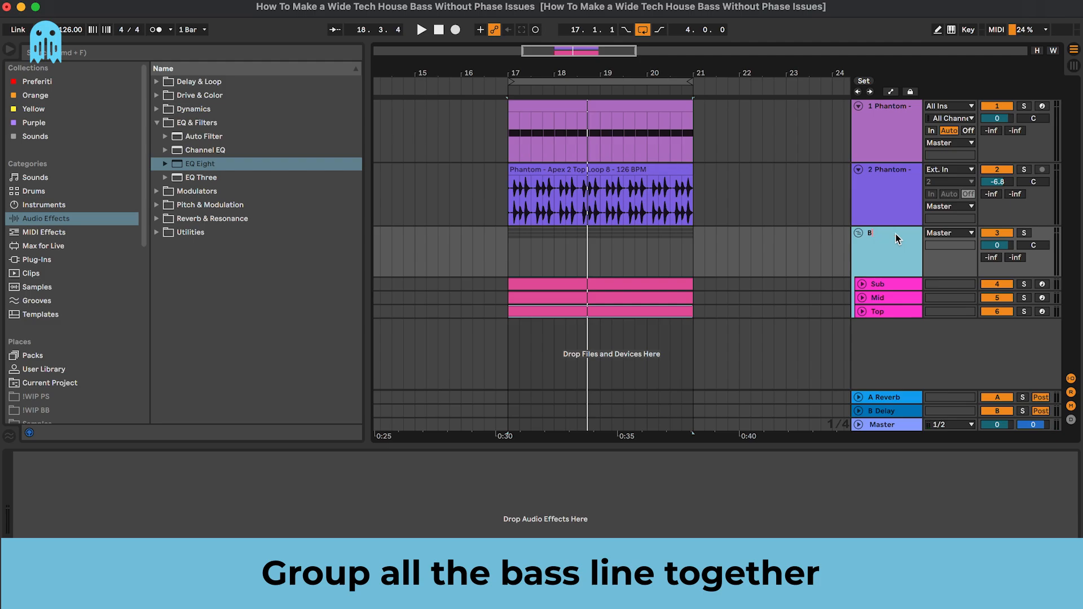
type("Bass")
key("Return")
Step: Add a Glue Compressor to the soloed Bass group, with a threshold of -18.1 dB and a makeup gain of 2 dB
key("s")
key("space")
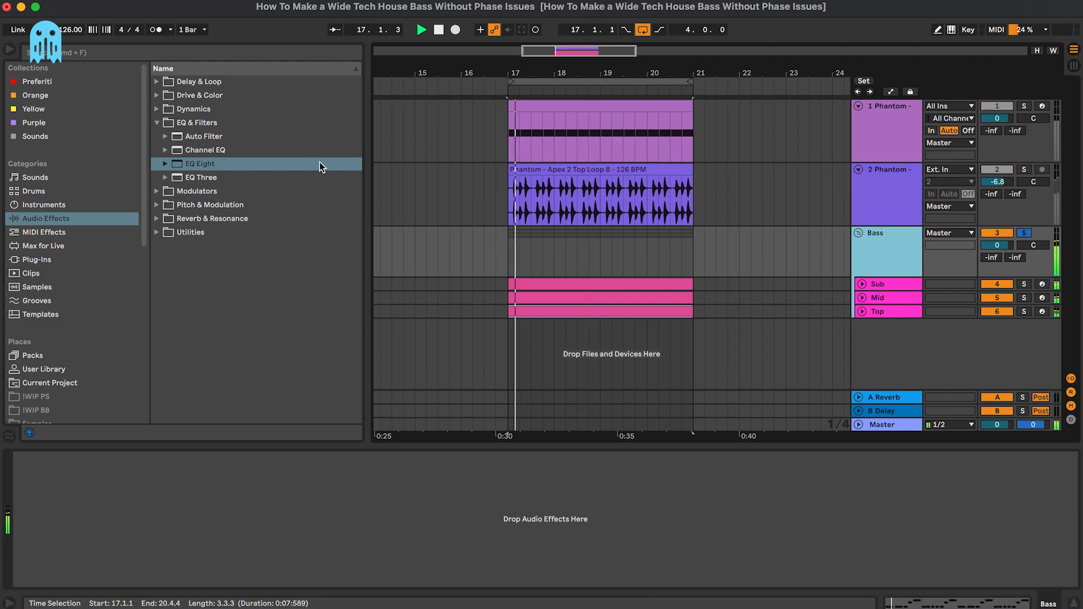
left_click(158, 109)
left_click_drag(339, 254, 68, 528)
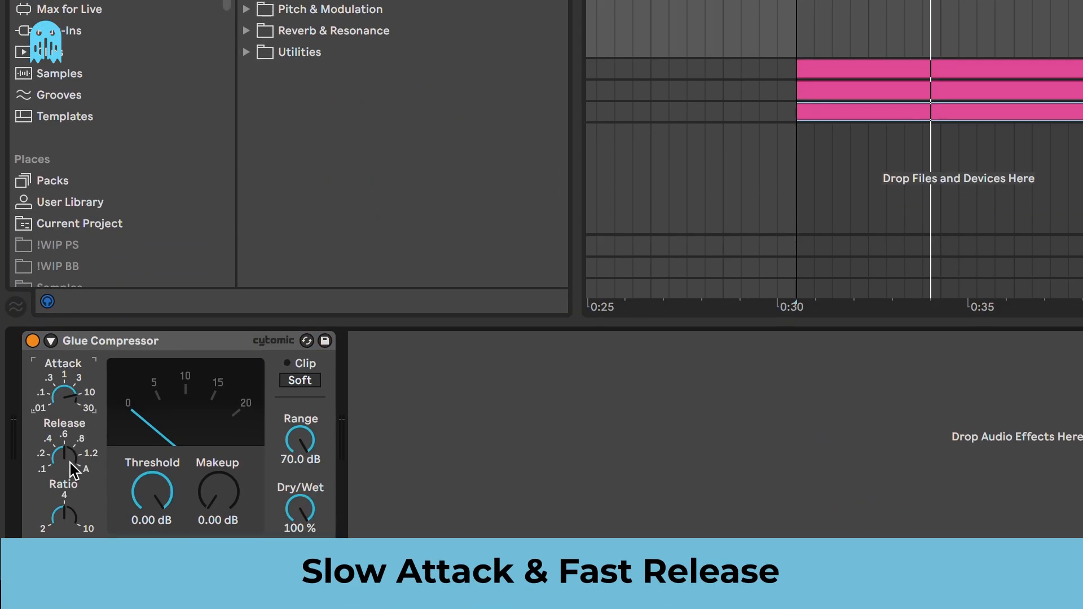
left_click_drag(151, 508, 151, 544)
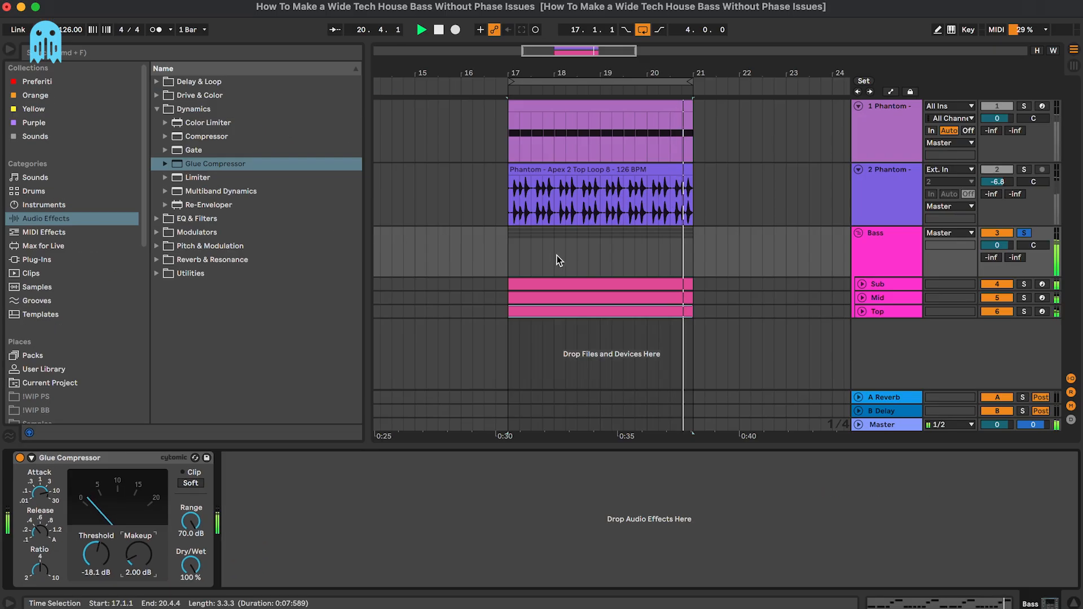
Step: Find the LFOTool plug-in by searching for lfo and add its Audio Unit version to the Bass group
left_click(35, 259)
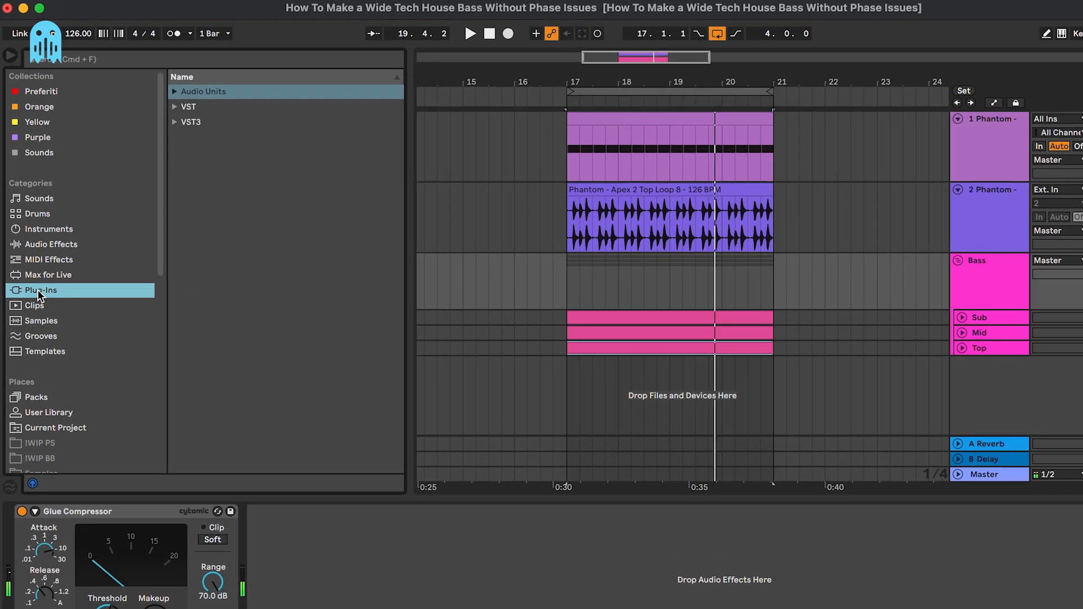
left_click(227, 49)
type("lfo")
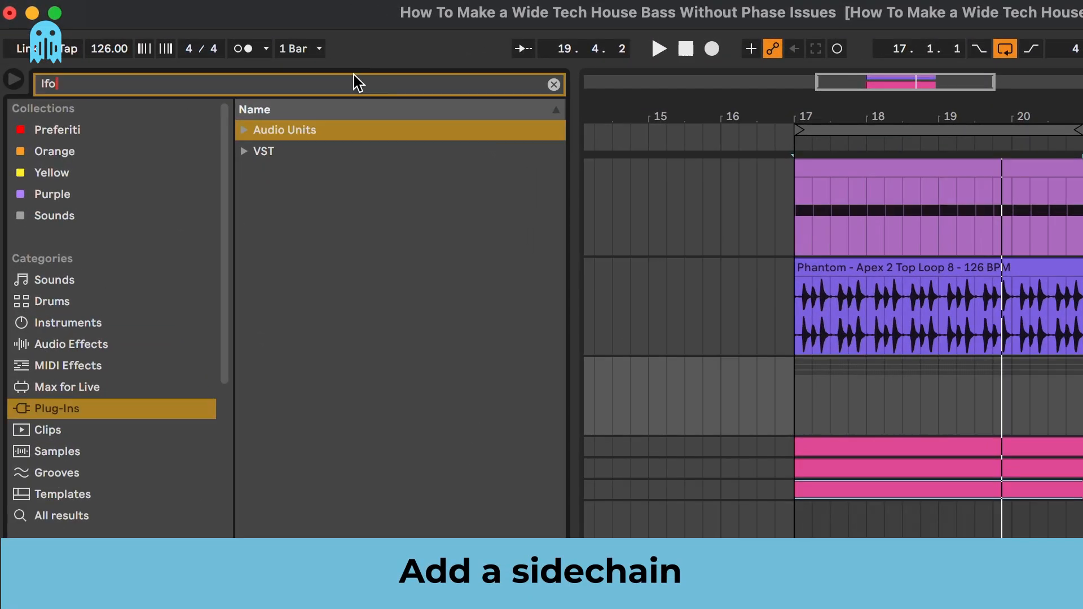
left_click(309, 129)
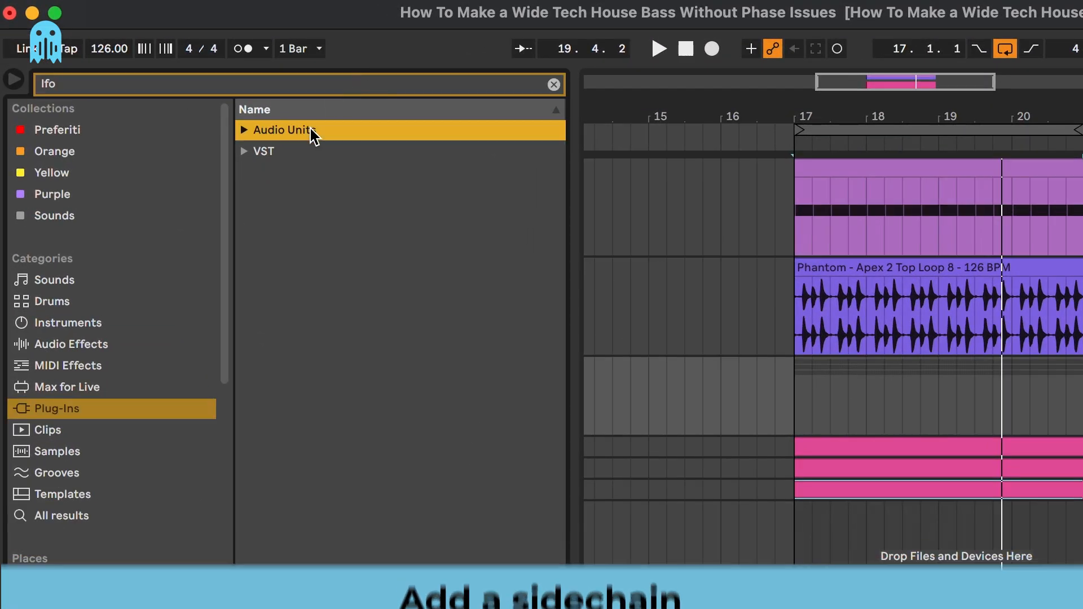
key("Right")
key("Down")
key("Down")
key("Up")
key("Right")
key("Down")
key("Return")
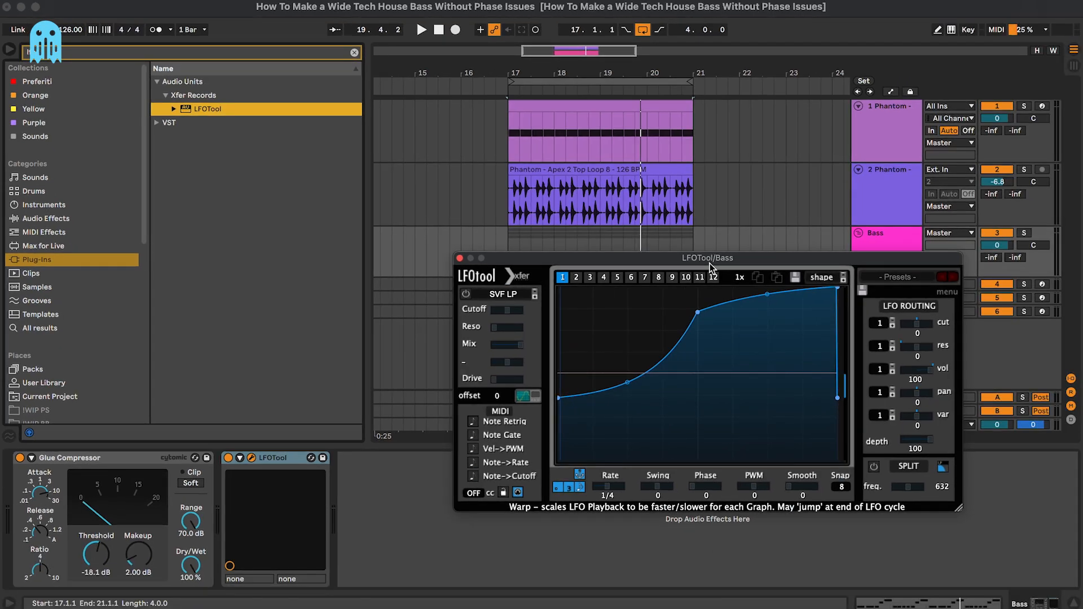
left_click_drag(709, 263, 608, 197)
Step: Look through the device chains of the Sub, Mid and Top tracks and return to the Bass group's LFOTool
left_click(896, 285)
key("Down")
key("Down")
key("Up")
key("Up")
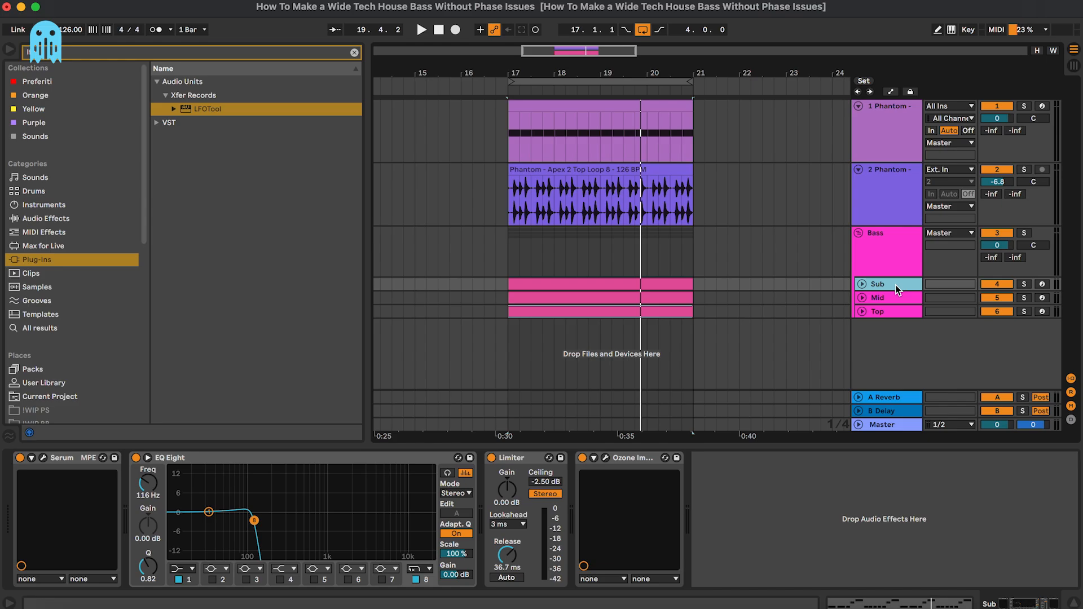
left_click(677, 286)
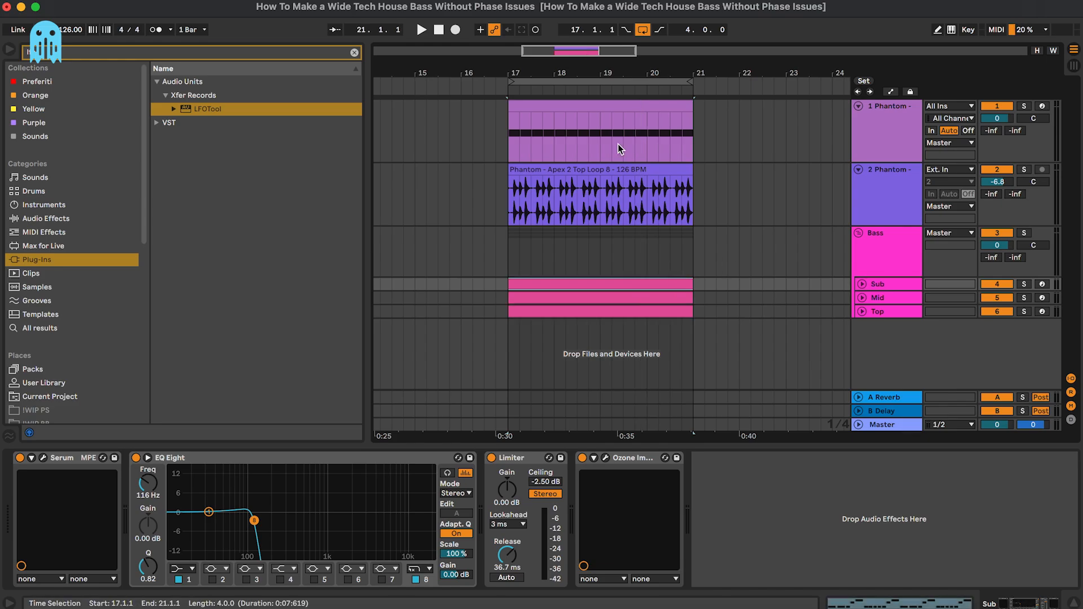
left_click(905, 300)
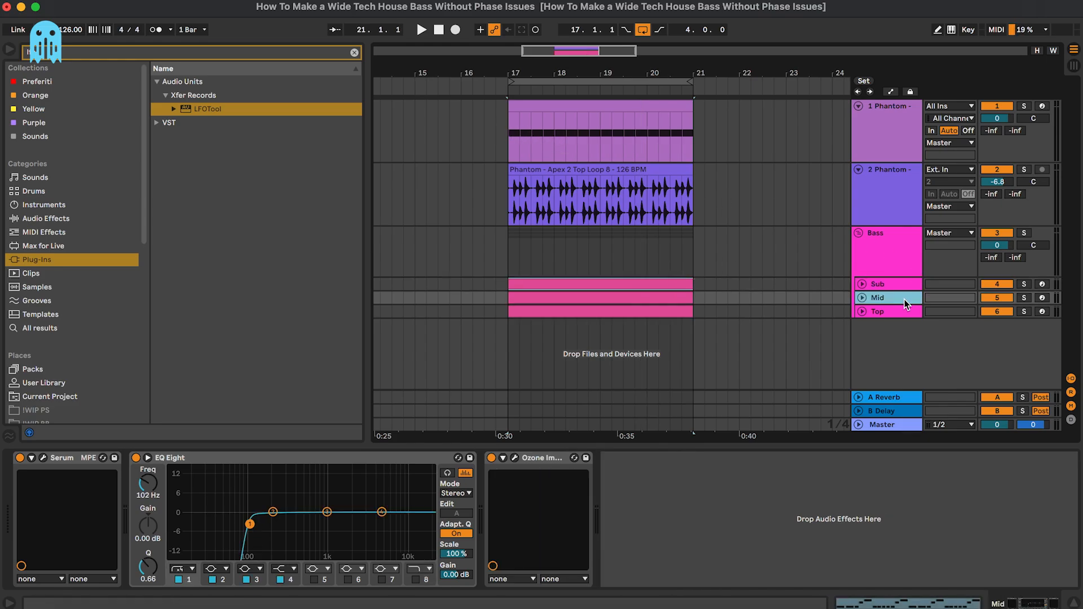
left_click(889, 255)
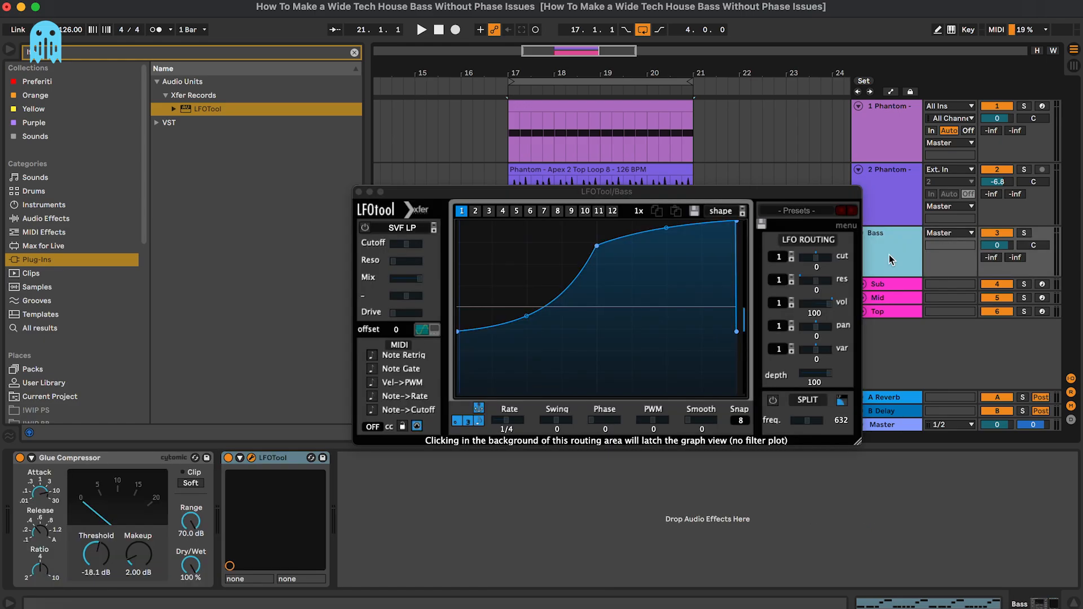
Step: Deepen the Bass group's LFOTool volume curve by lowering its start and moving its middle point earlier, and set the depth to 68
left_click_drag(663, 190, 682, 192)
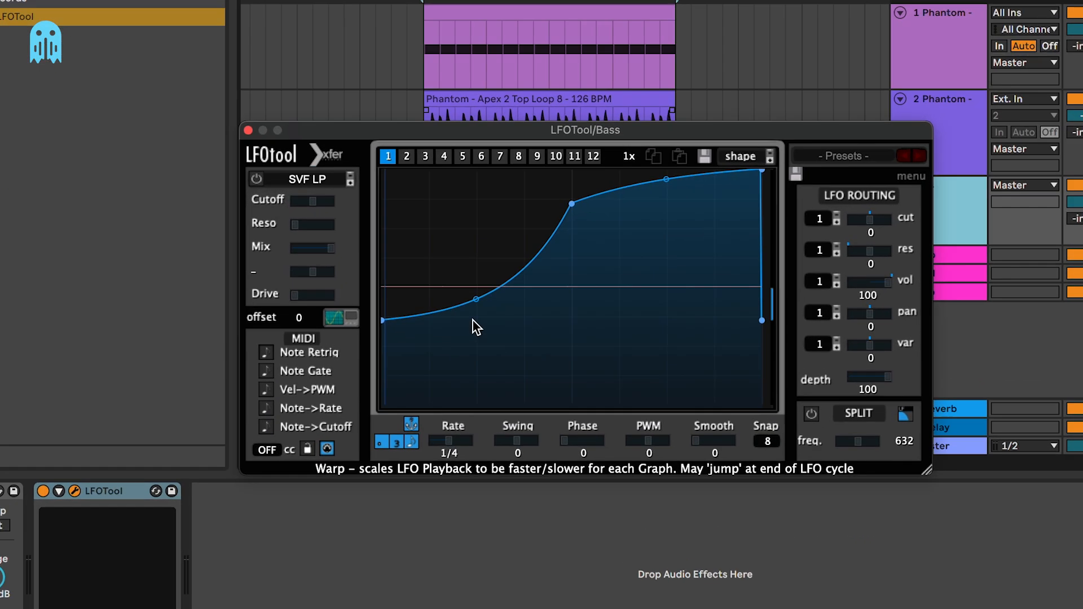
left_click_drag(478, 332, 481, 379)
left_click_drag(334, 389, 333, 398)
left_click_drag(551, 182, 522, 167)
key("space")
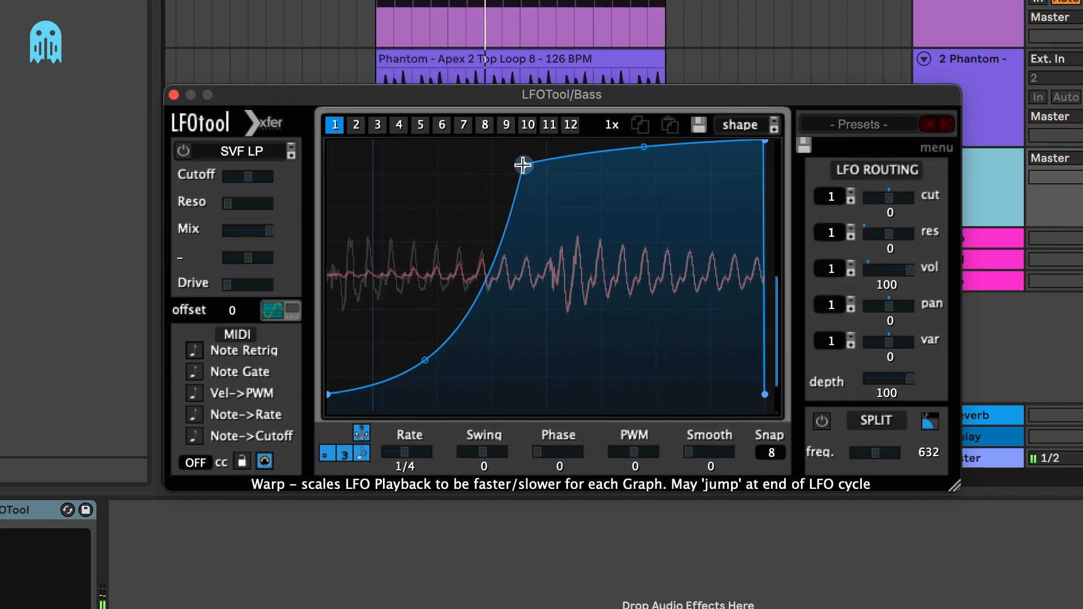
left_click_drag(886, 398, 884, 533)
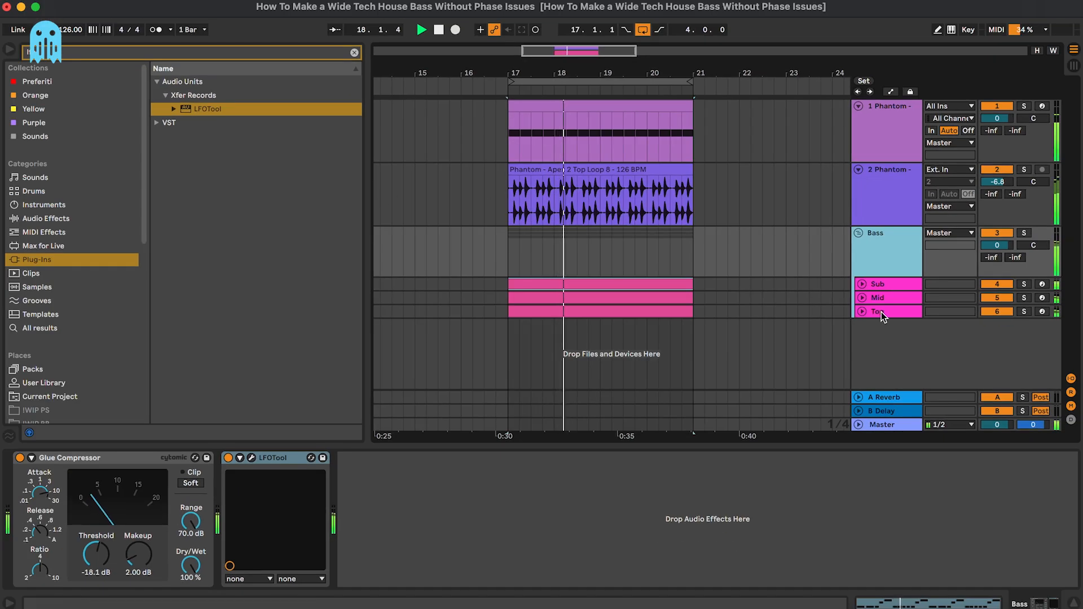
Step: Raise the Mid track's volume to -7 dB
left_click(862, 297)
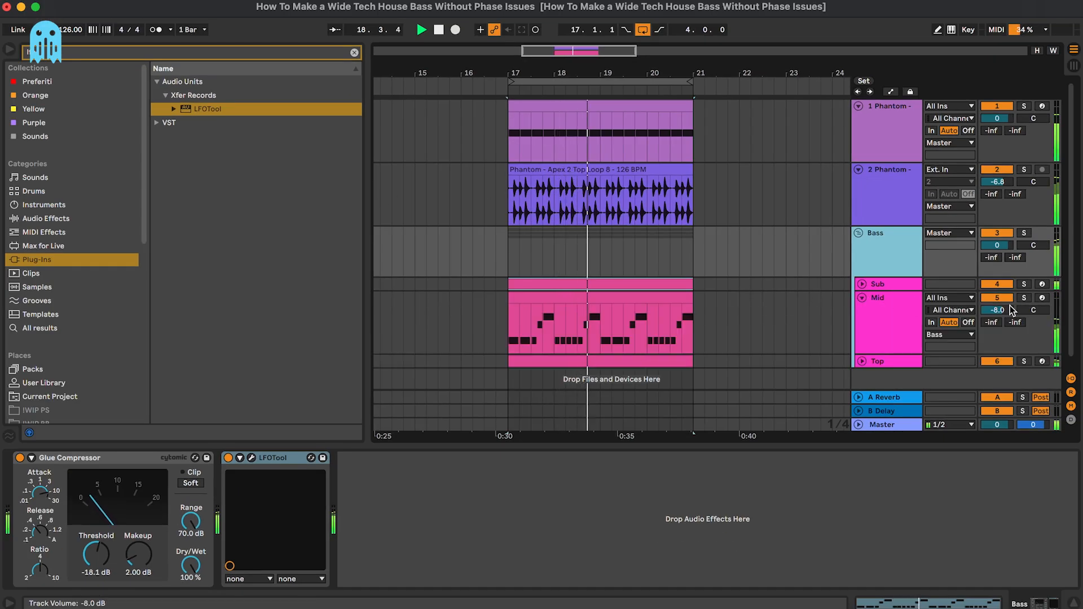
left_click(897, 312)
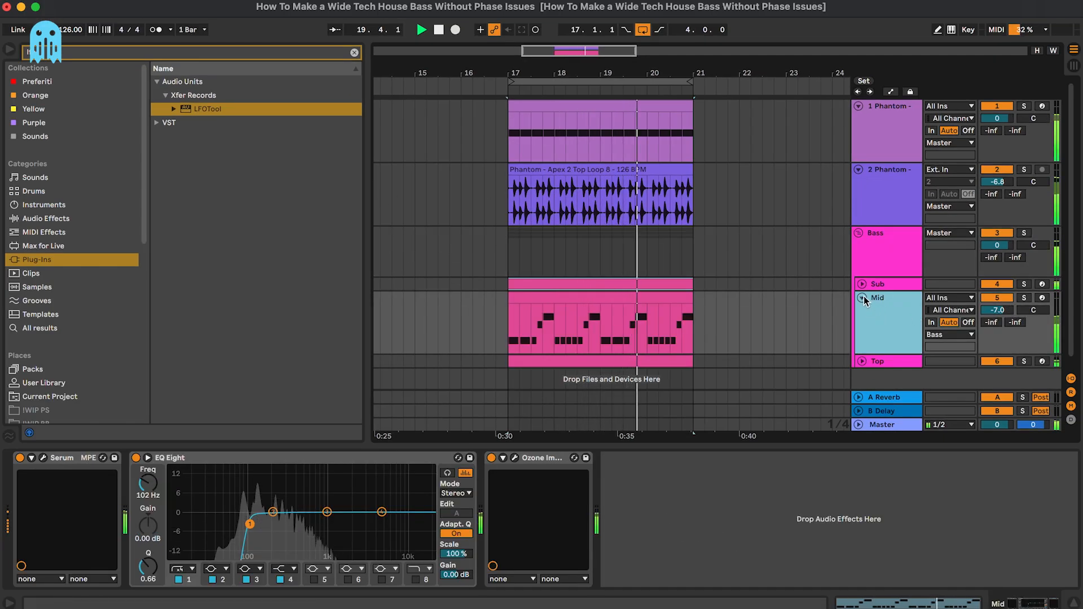
left_click(862, 297)
Step: Raise the Top track's volume to -5 dB, checking it soloed and with the full mix
left_click(861, 311)
left_click(890, 314)
key("s")
left_click_drag(998, 326, 997, 323)
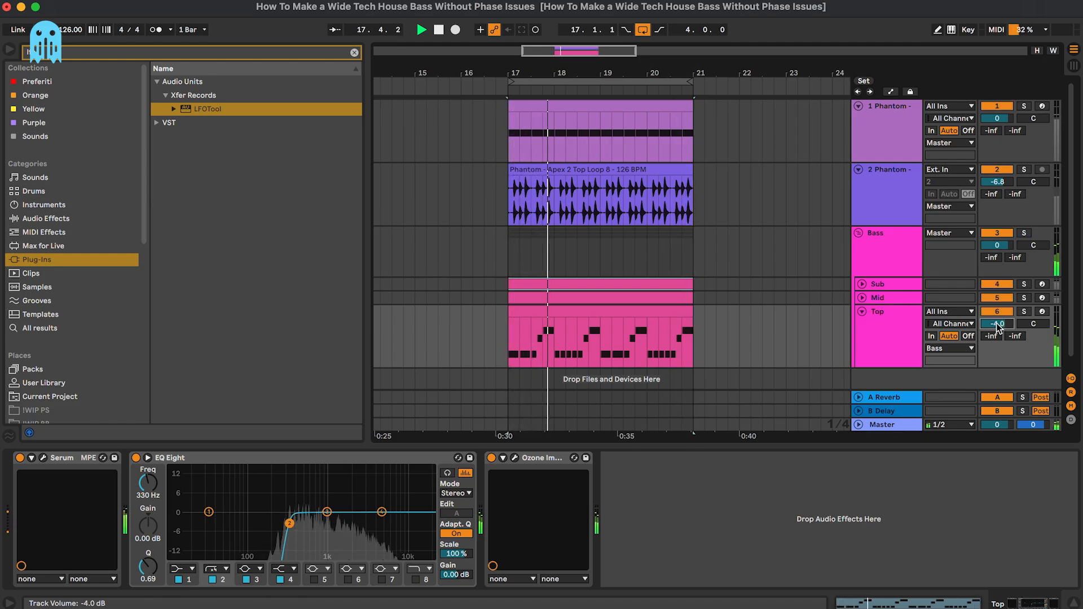
left_click(861, 312)
key("s")
left_click(862, 295)
left_click(861, 294)
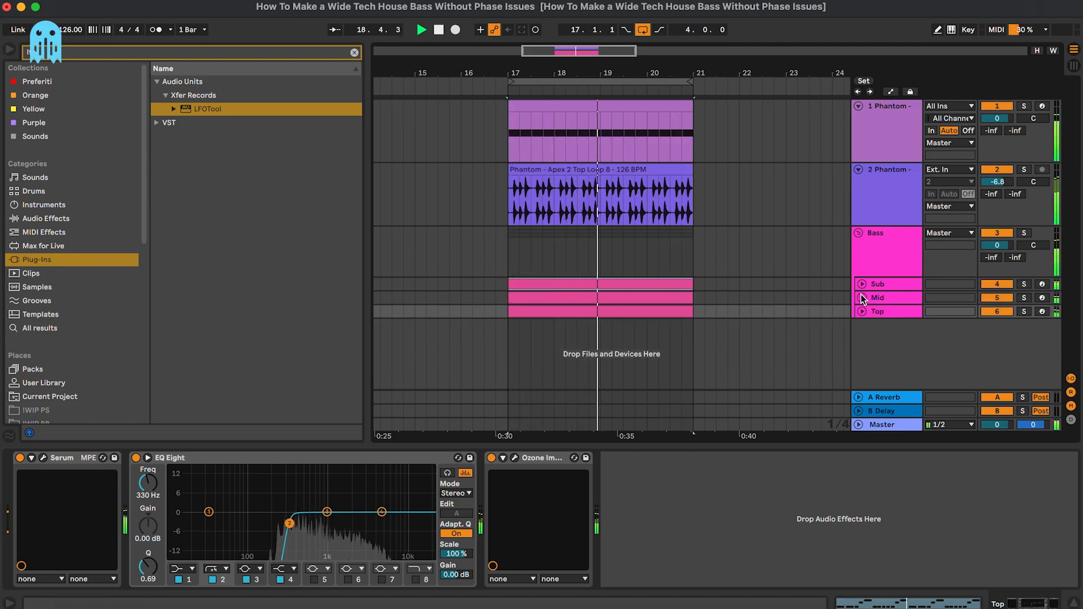
left_click(861, 310)
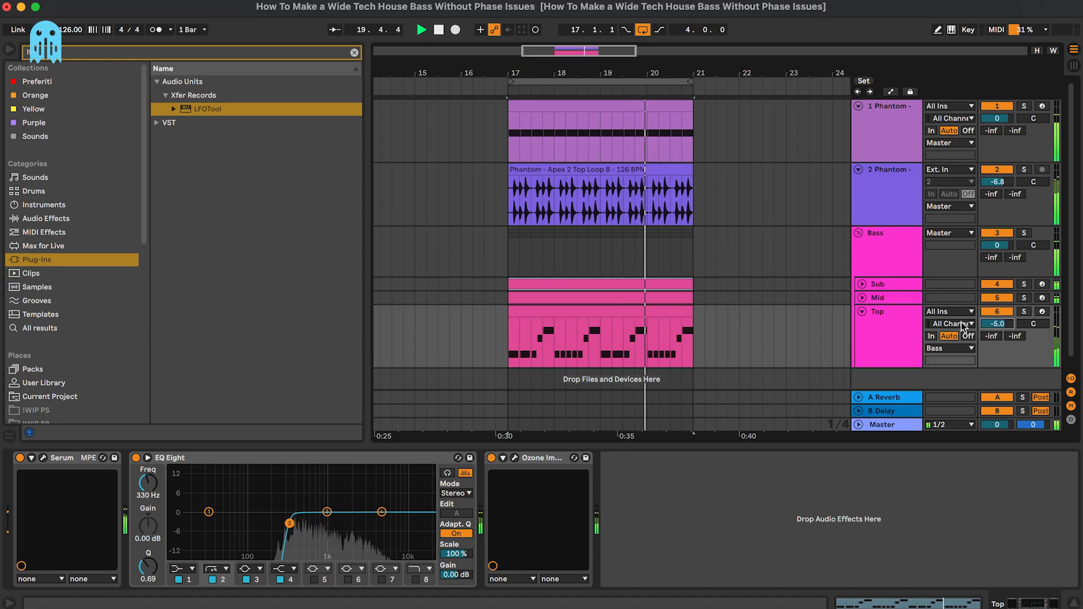
left_click(860, 311)
Step: Soften the Bass group's LFOTool curve by raising its start and moving its middle point later, and shift its upper end point slightly earlier
left_click(883, 259)
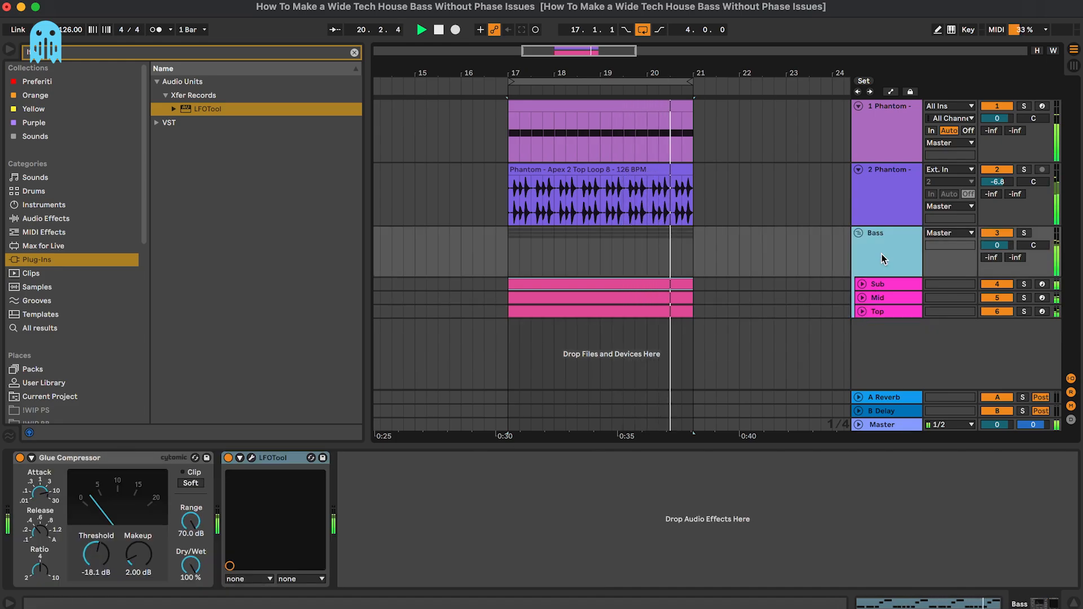
left_click(252, 457)
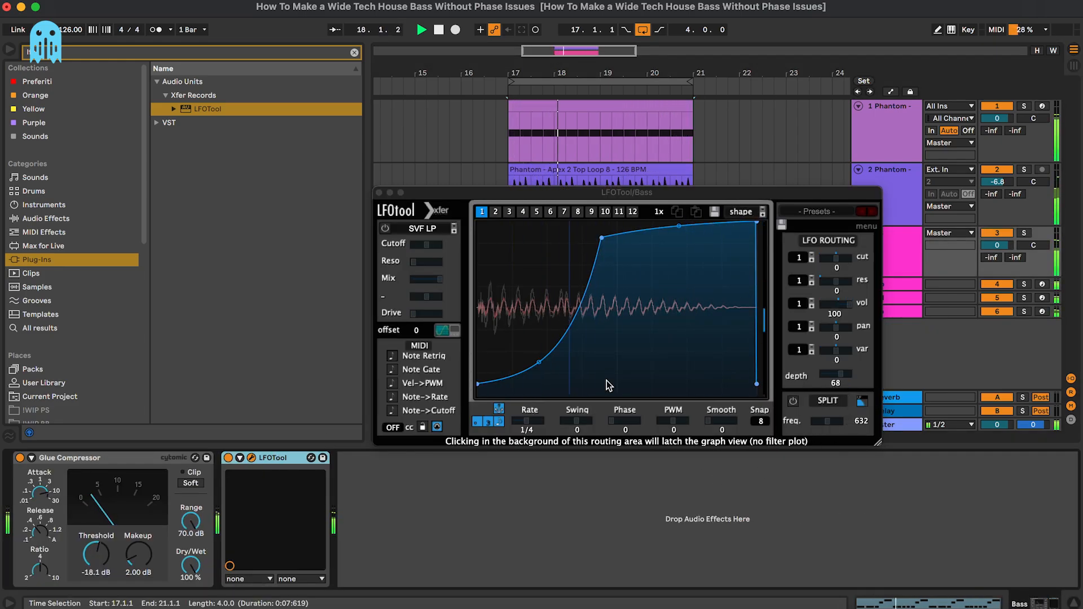
left_click_drag(478, 383, 477, 371)
left_click_drag(602, 237, 618, 233)
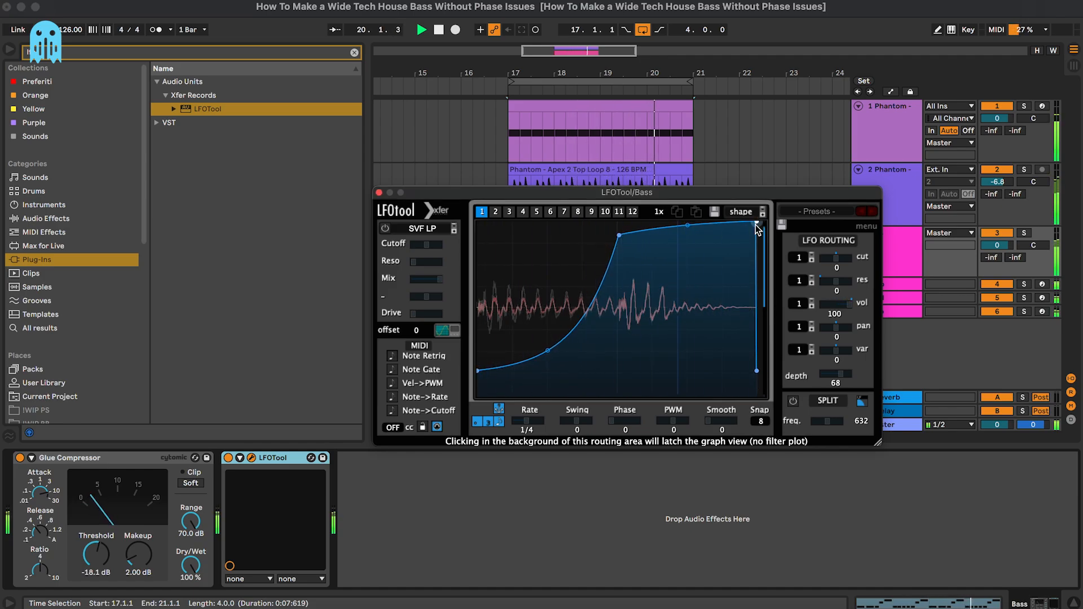
left_click_drag(756, 223, 752, 220)
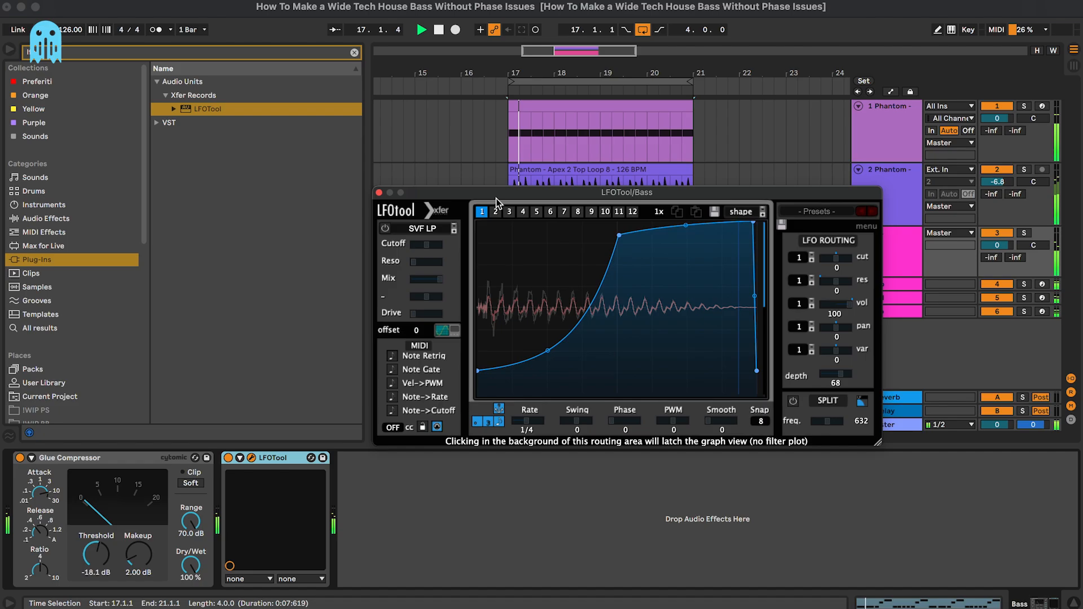
Step: Lower the first Phantom track's volume to -1 dB and the Top track's to -6 dB, checking Top soloed and in the full mix
left_click(379, 193)
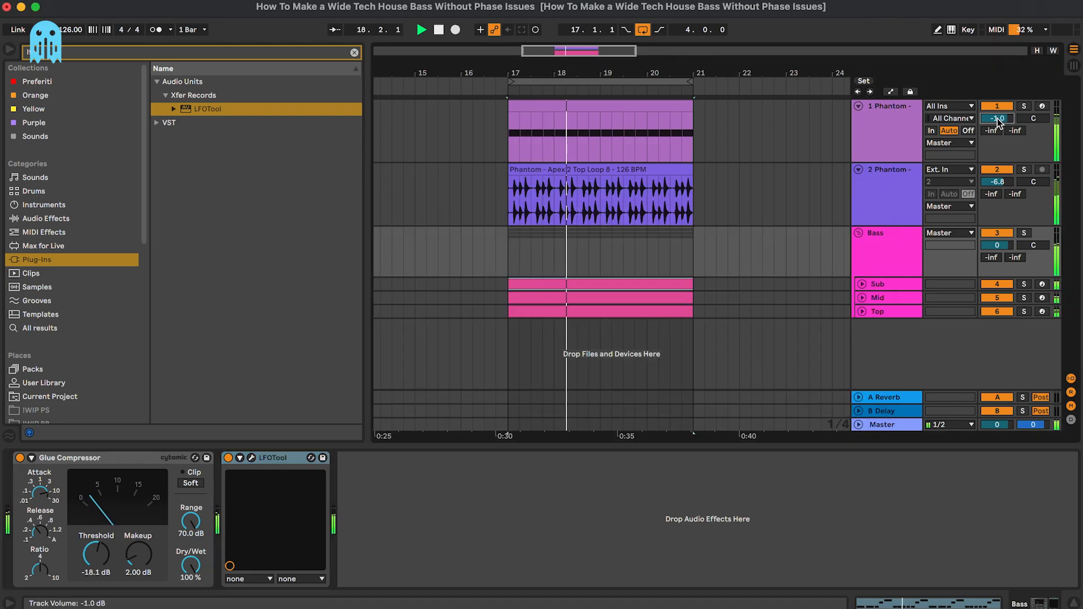
left_click(884, 297)
left_click(862, 311)
left_click(889, 326)
left_click(1024, 311)
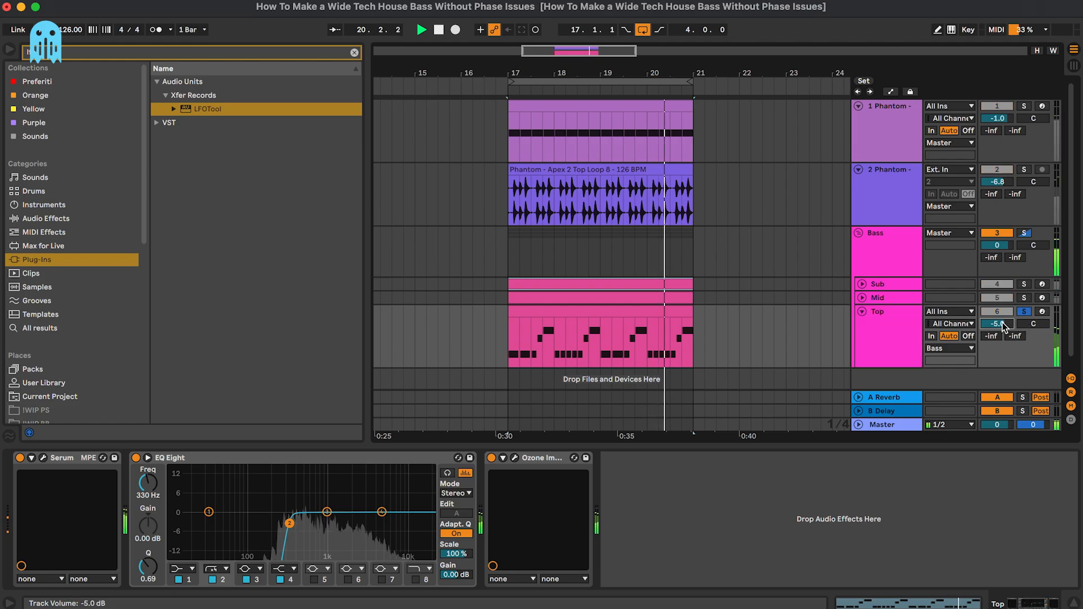
left_click(1024, 311)
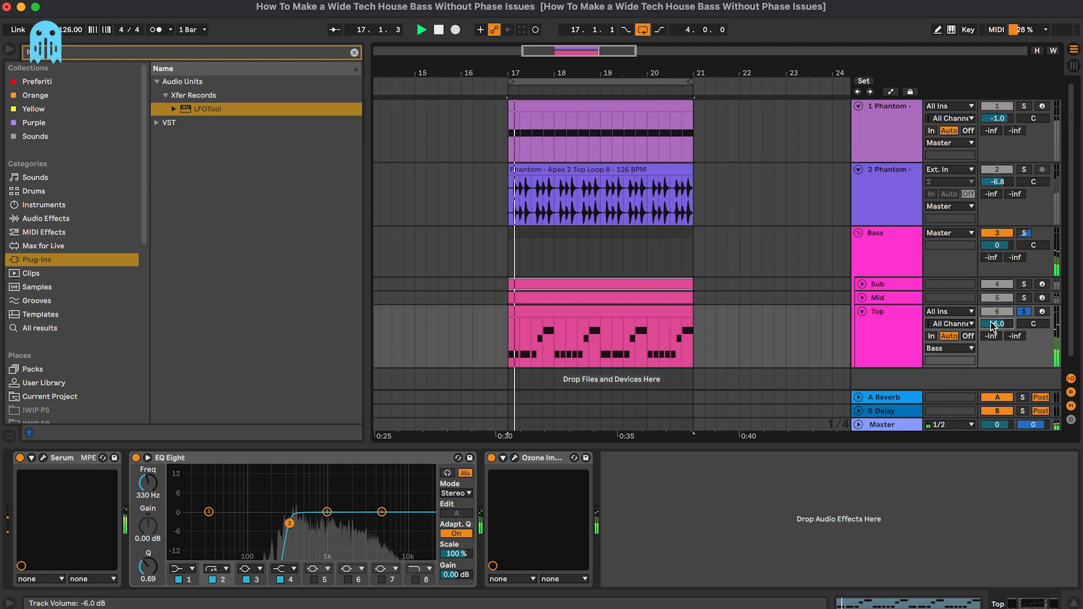
left_click(859, 312)
left_click(900, 259)
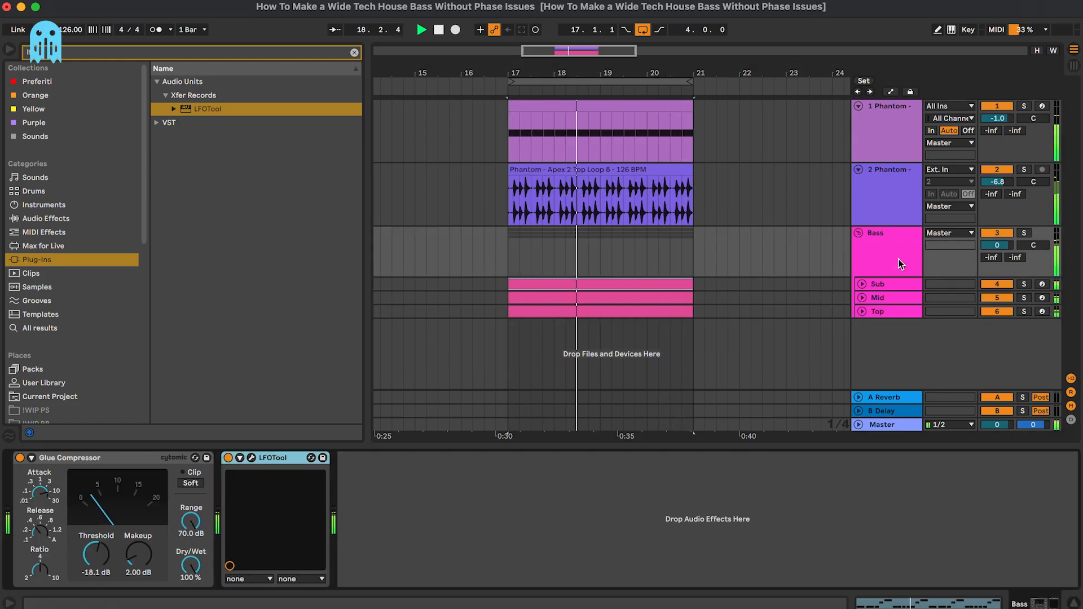
left_click(894, 255)
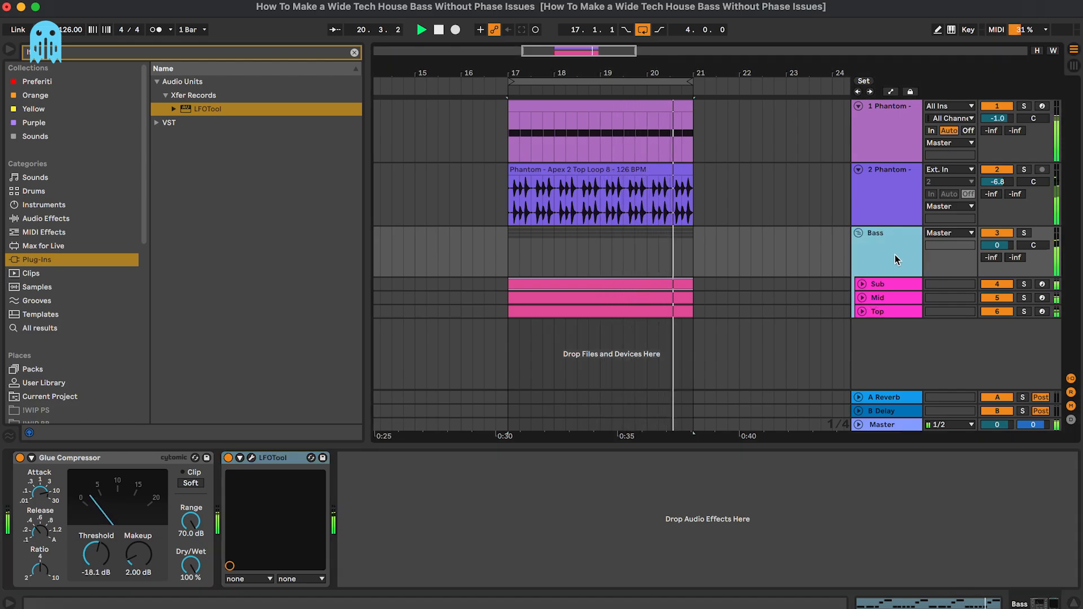
key("space")
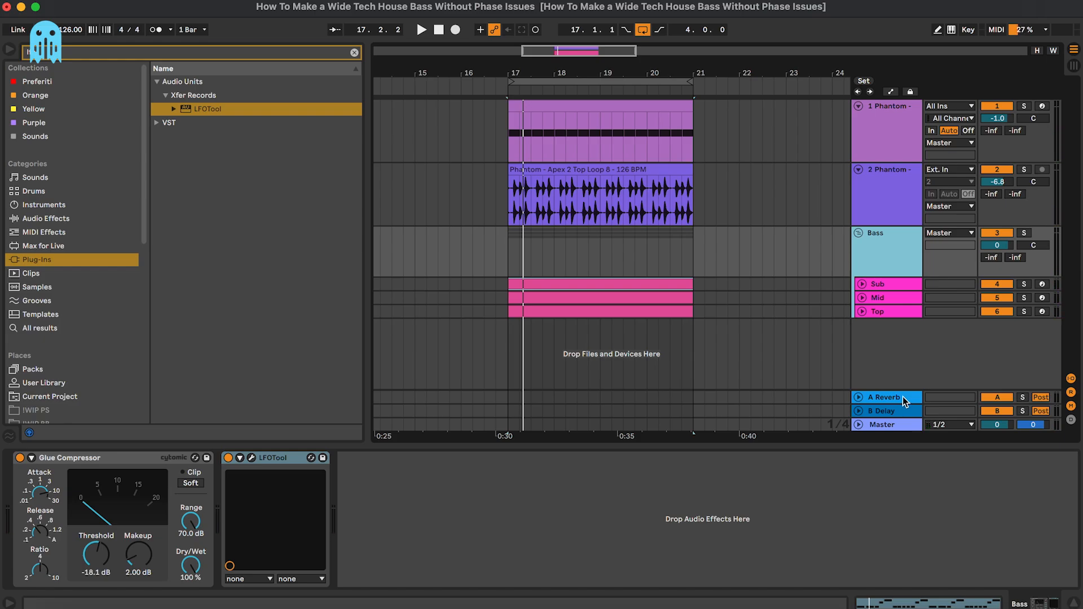
Step: Replace the Reverb device on return track A with FabFilter Pro-R, finding it with the search term "fab"
left_click(902, 397)
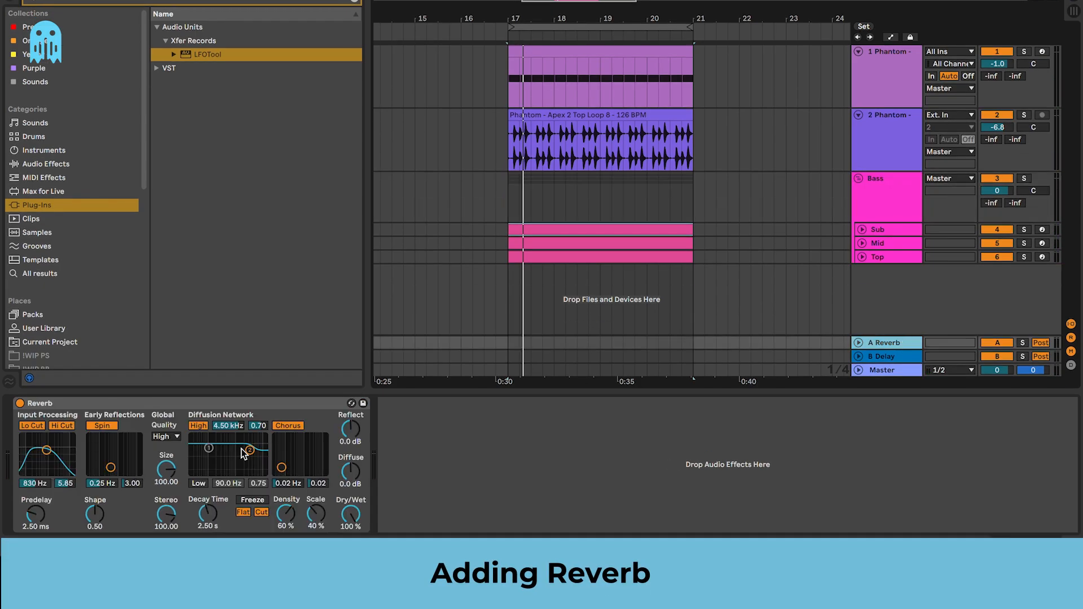
left_click(284, 403)
key("Delete")
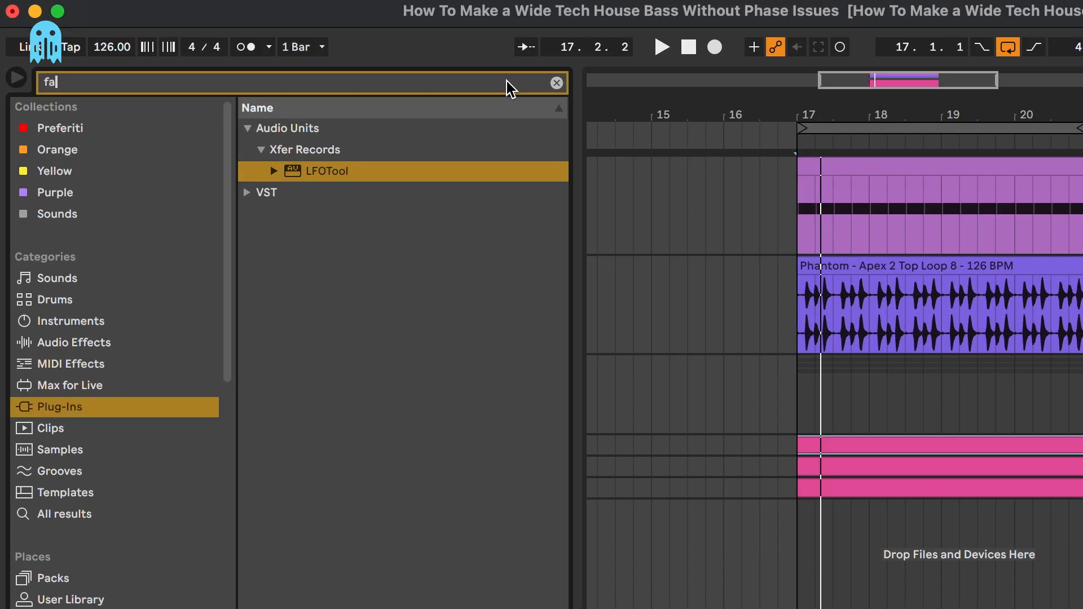
type("b")
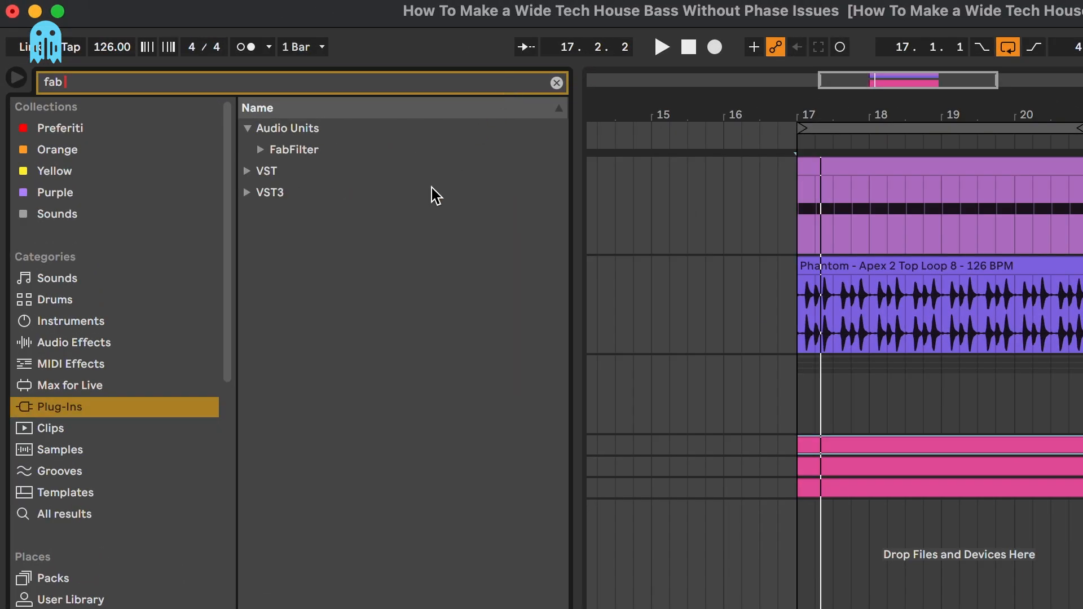
left_click(343, 150)
double_click(316, 342)
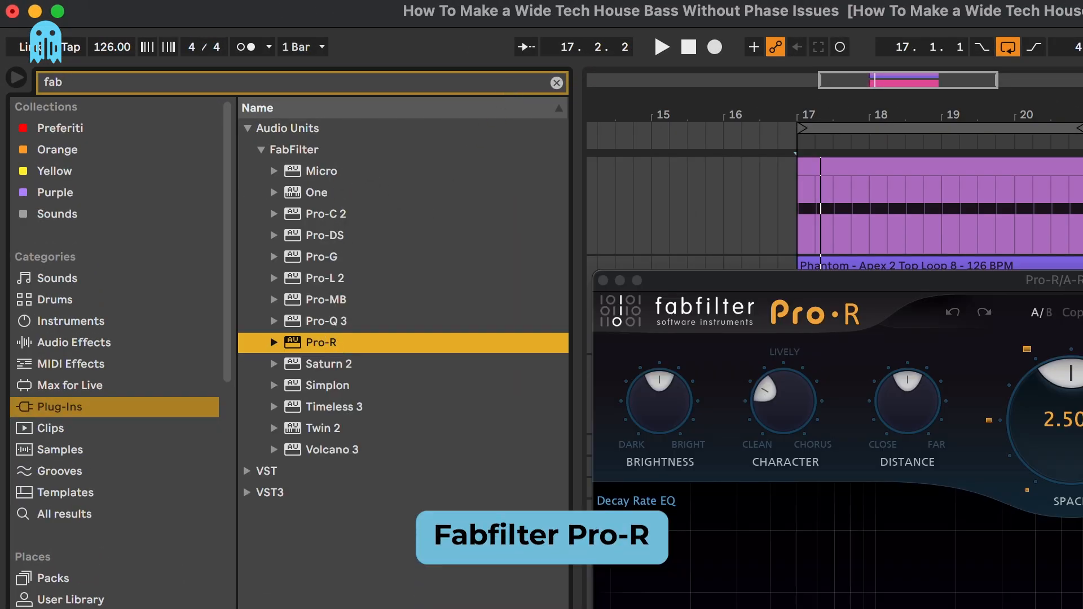
Step: Load the Percussion Plate preset from Pro-R's Medium presets
left_click(818, 201)
mouse_move(817, 250)
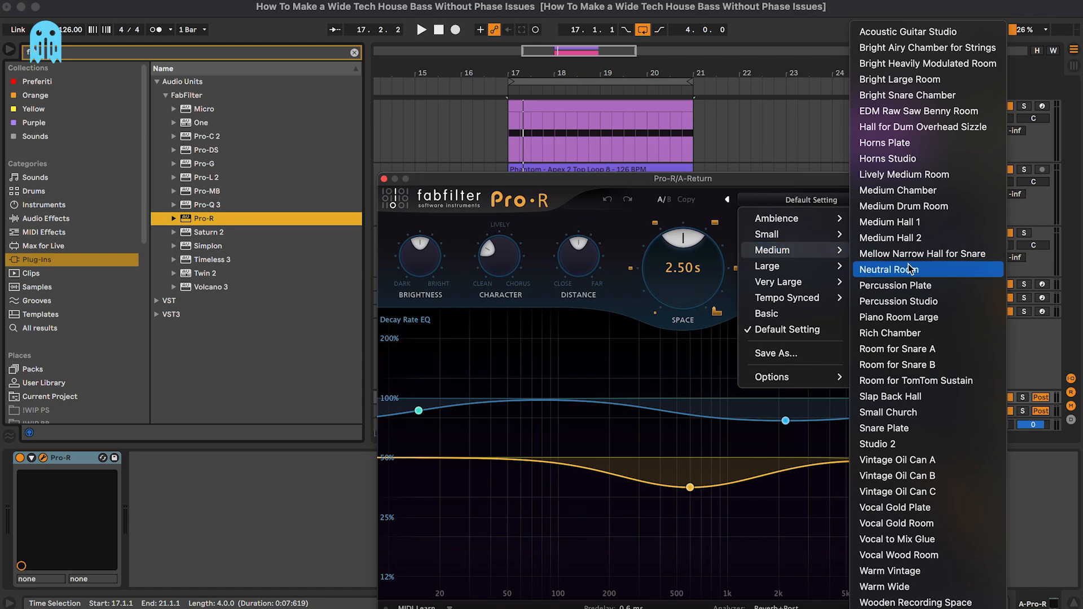
left_click(915, 283)
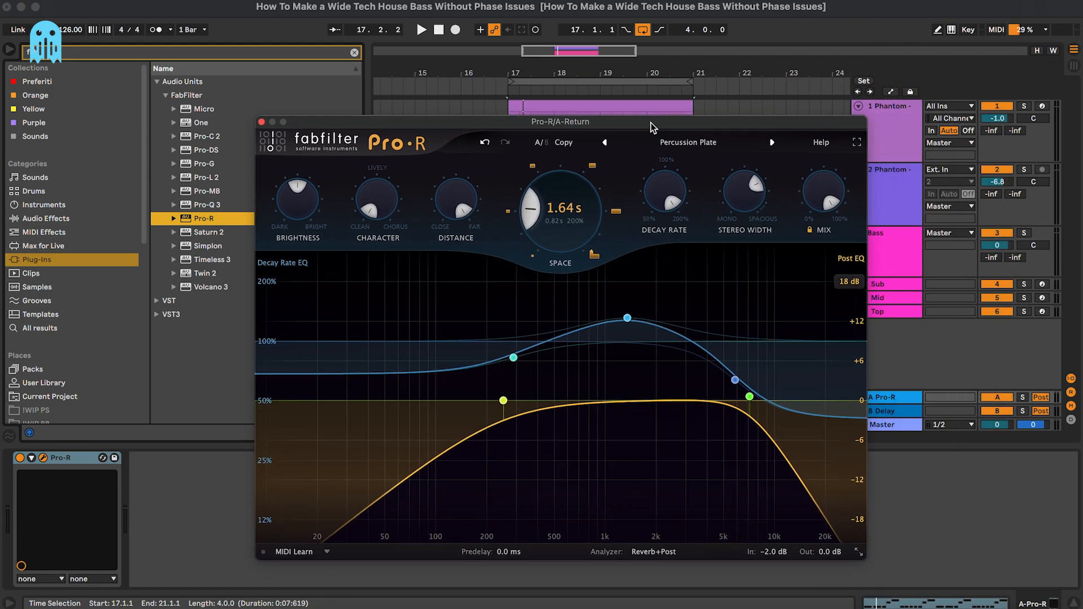
Step: Lower Pro-R's Post EQ high cut to about 3143 Hz, and move the low cut down to about 130 Hz with a steeper slope
left_click_drag(872, 453, 826, 451)
left_click_drag(754, 380, 734, 378)
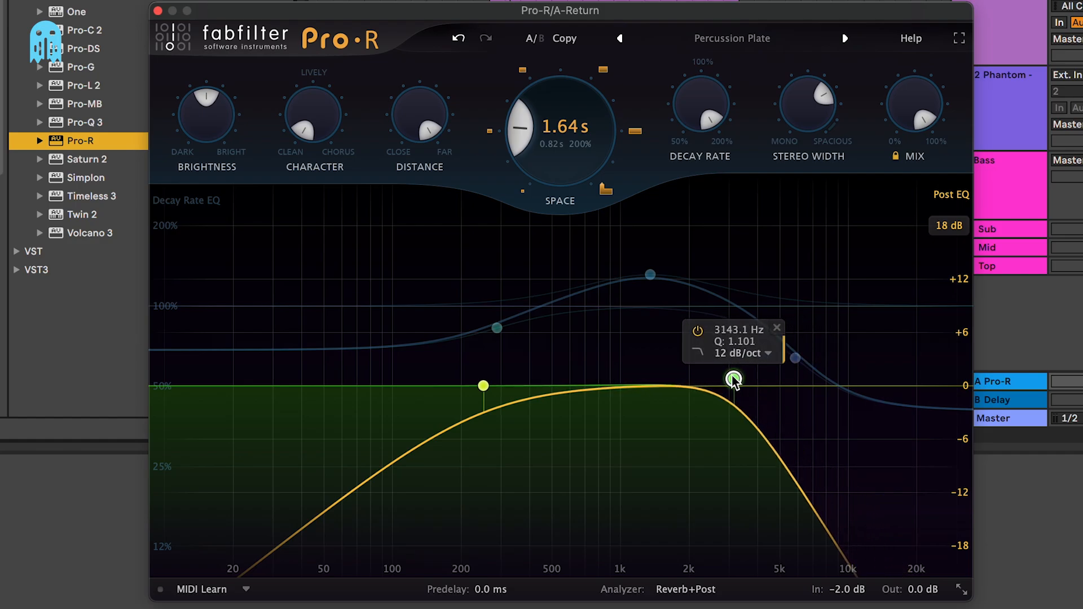
left_click_drag(483, 385, 416, 389)
left_click(466, 360)
left_click(481, 447)
Step: Steepen Pro-R's Post EQ high cut to 48 dB/oct and shift it up to about 4 kHz
left_click(740, 380)
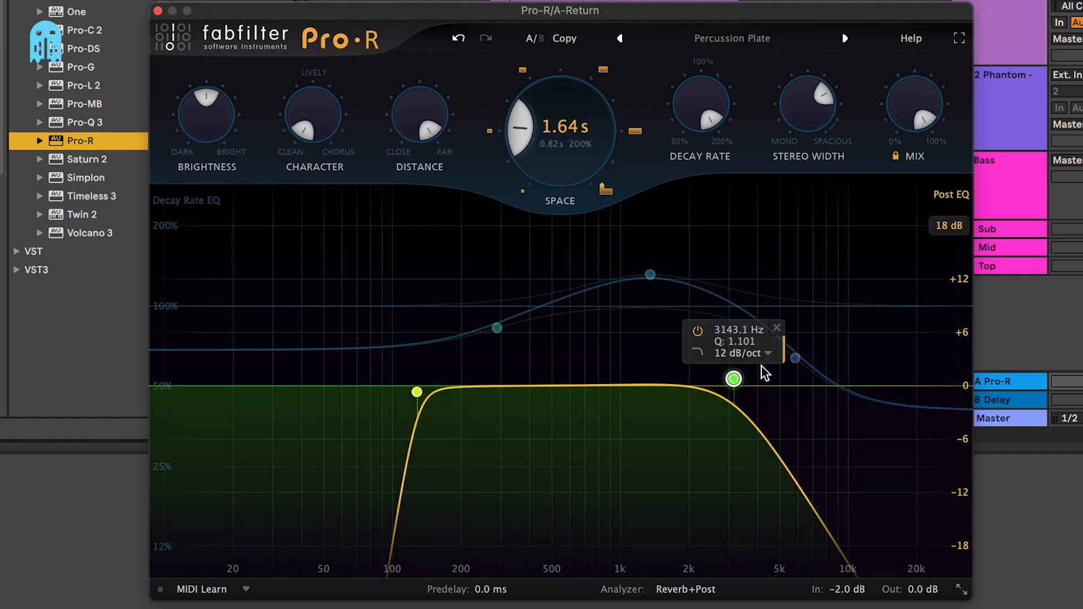
left_click(750, 356)
left_click(763, 476)
left_click_drag(741, 381, 757, 386)
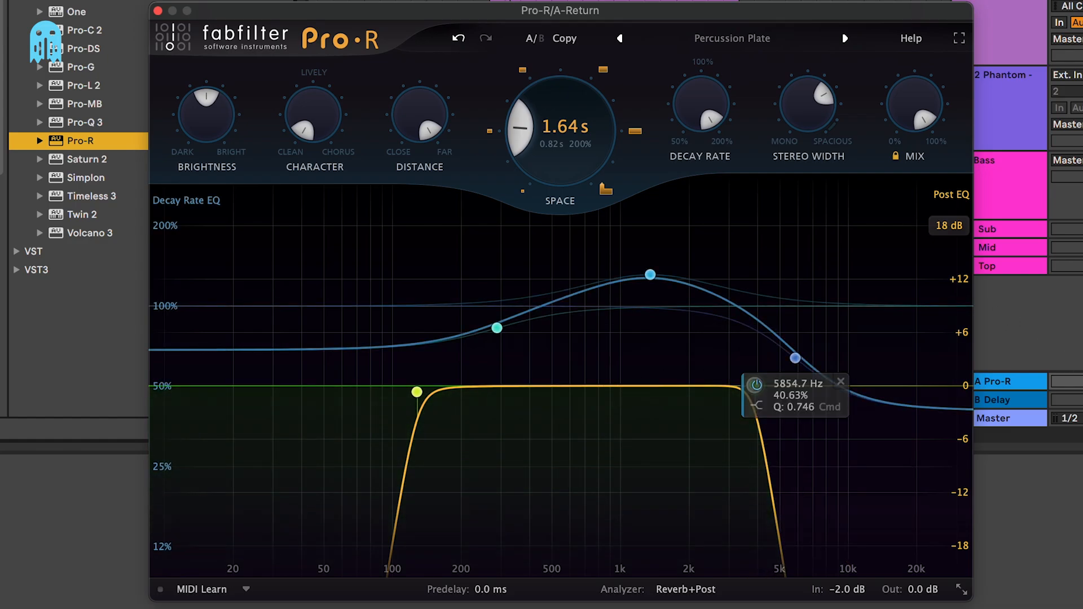
Step: Play the Top track soloed and raise its send to the Pro-R return to -12.2 dB
left_click_drag(918, 41, 779, 40)
left_click(991, 374)
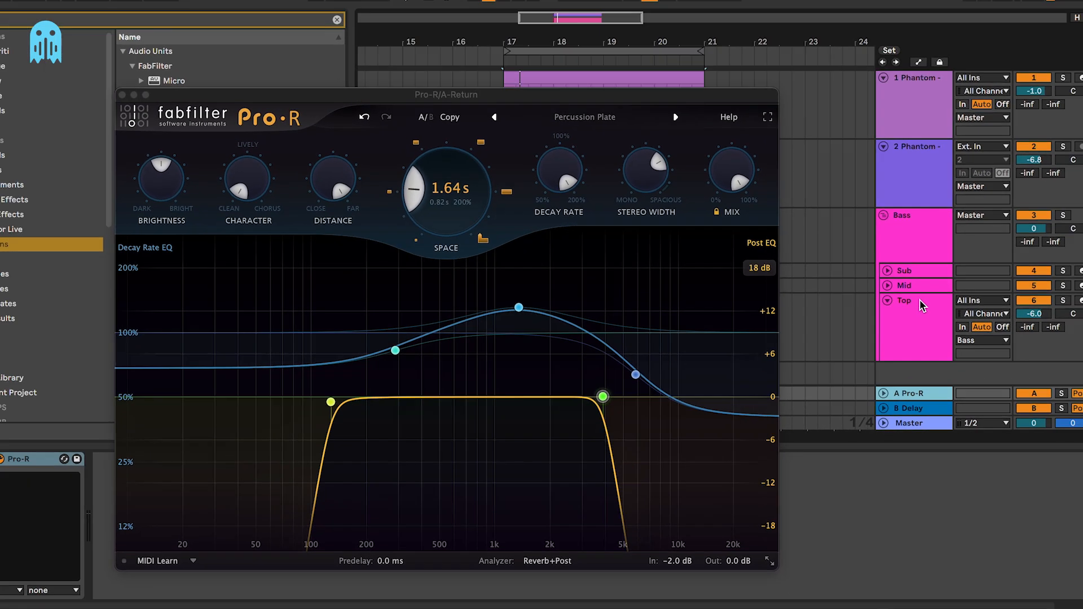
left_click(967, 266)
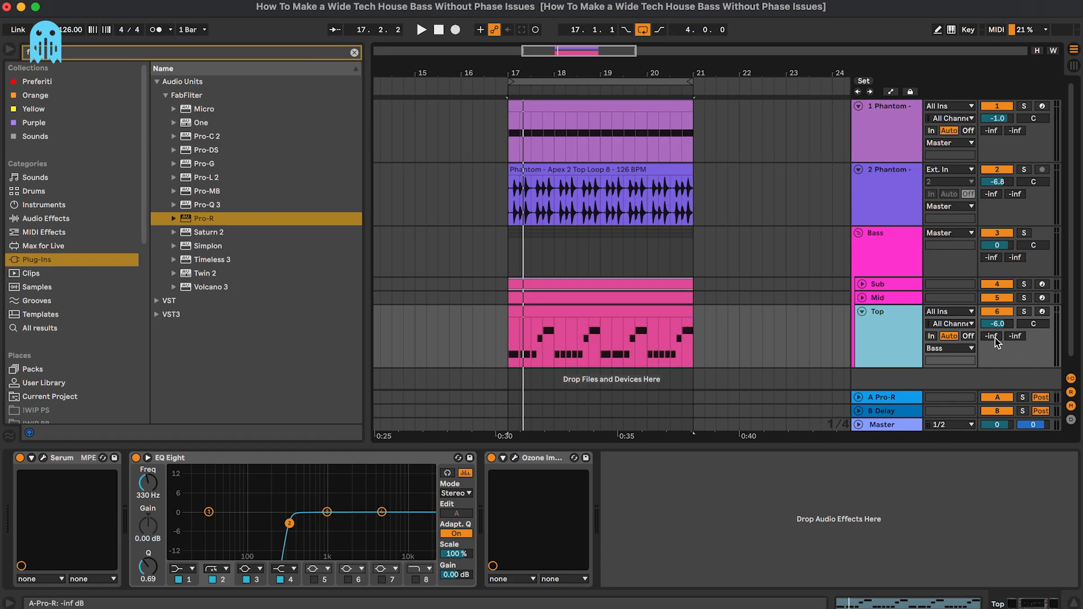
key("space")
mouse_move(994, 340)
left_mouse_down()
mouse_move(994, 321)
mouse_move(995, 332)
left_mouse_up()
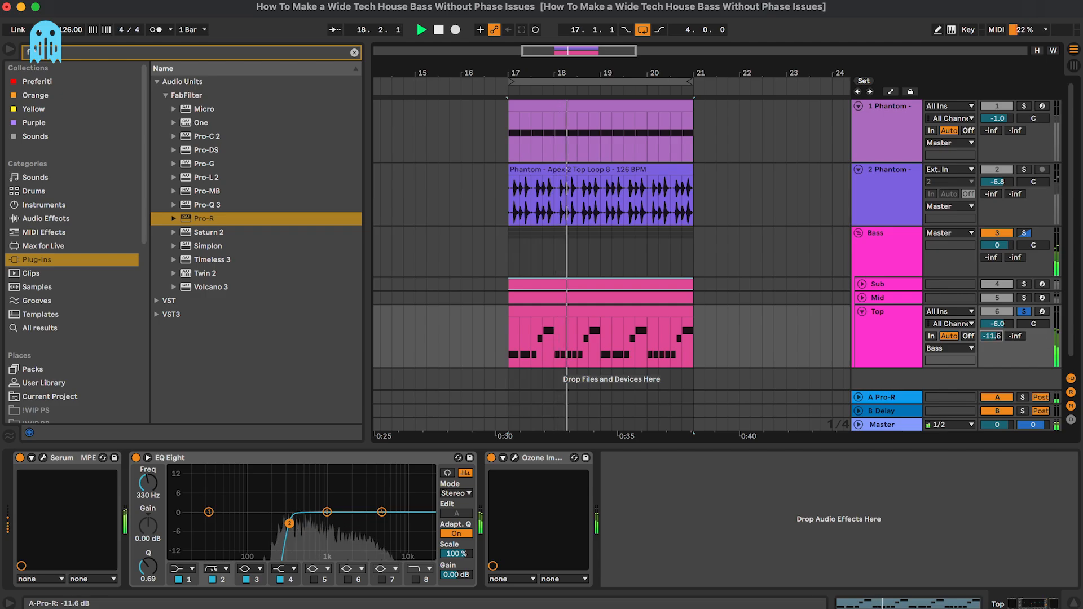
Step: Shorten Pro-R's Space to 1.32 s and lower the Top track's send to the return to -17.2 dB
left_click(892, 399)
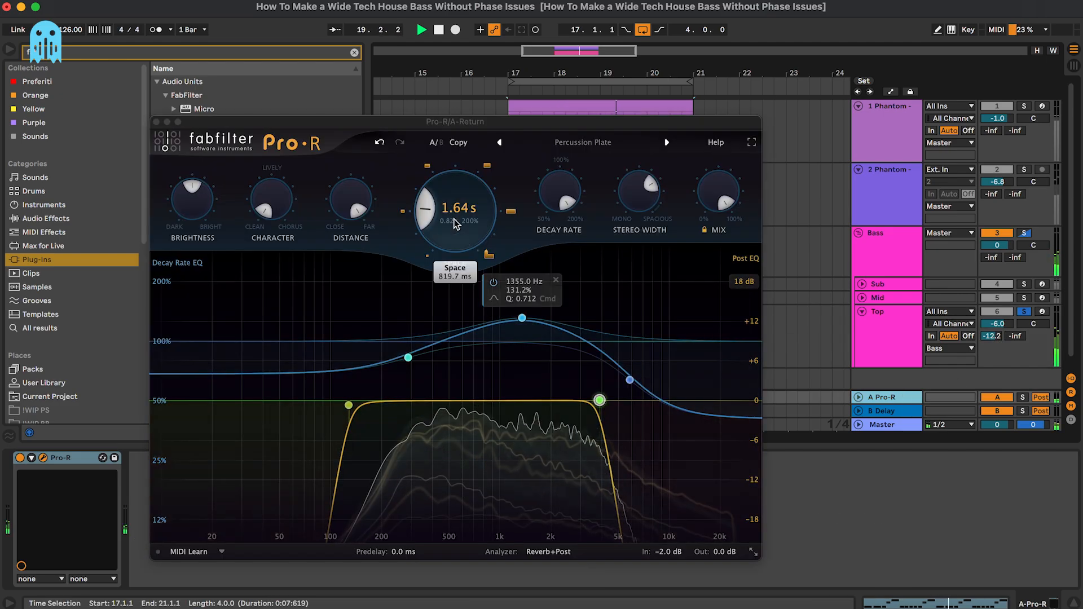
left_click_drag(458, 234, 458, 252)
left_click_drag(994, 333, 995, 340)
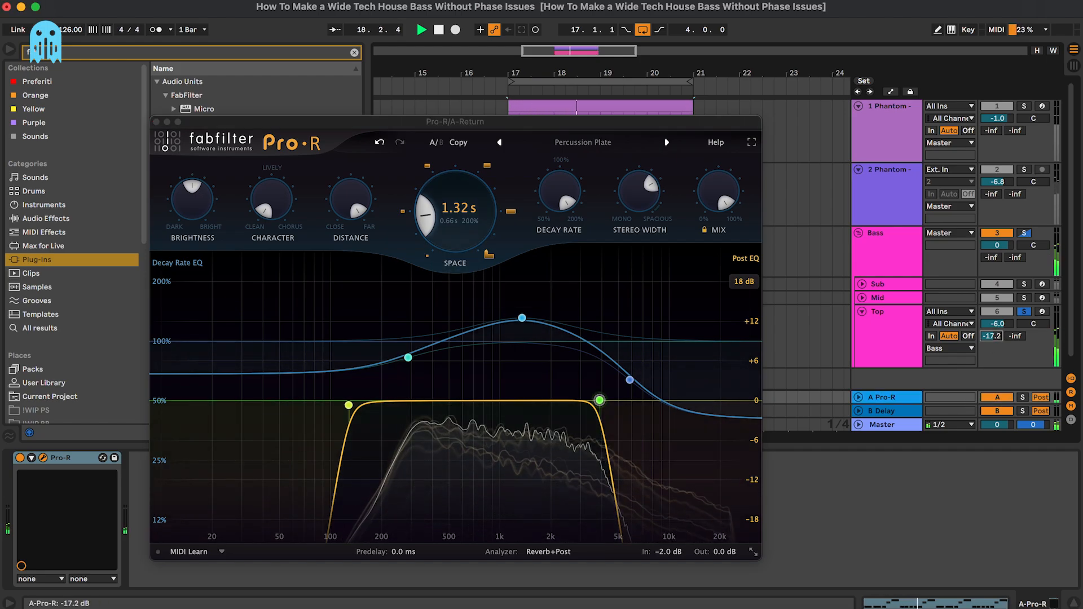
Step: Set the Mid track's send to the Pro-R return to -25.6 dB while the full mix plays
left_click(864, 312)
left_click(863, 298)
left_click(902, 309)
left_click_drag(996, 326, 995, 316)
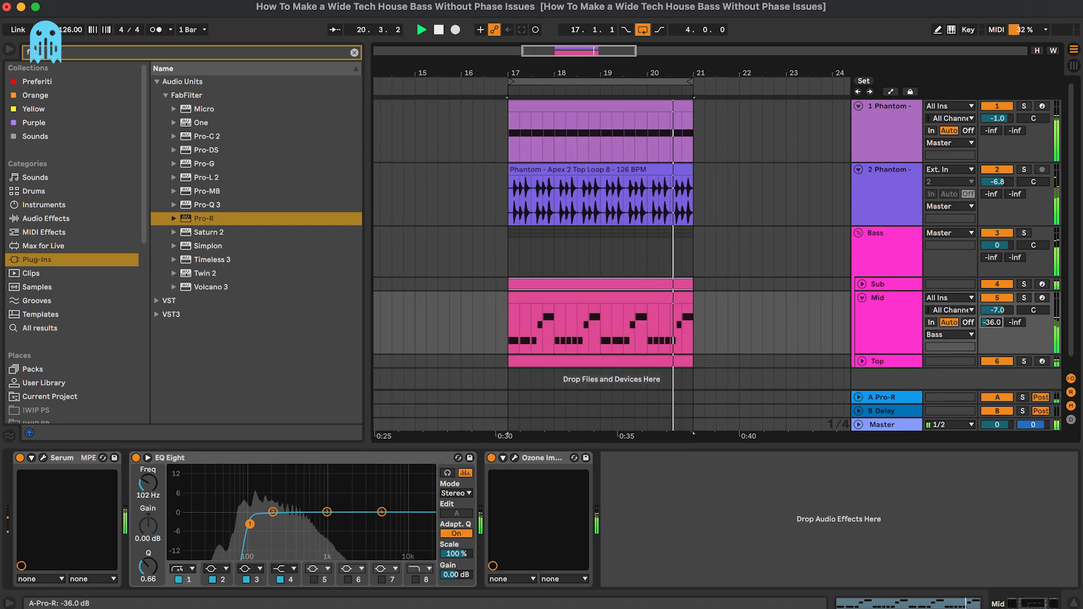
left_click(863, 298)
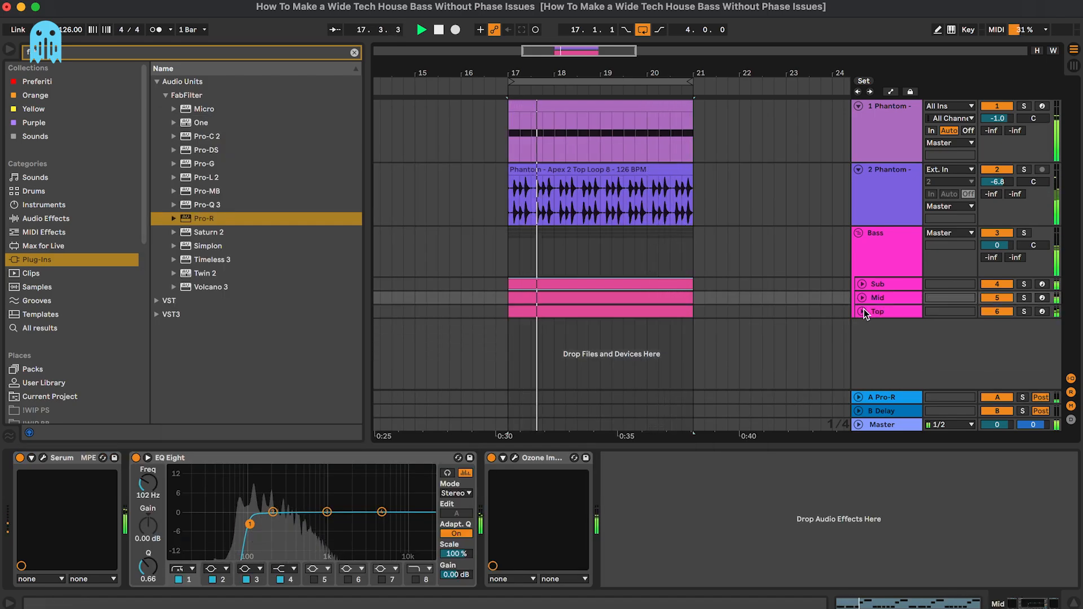
Step: Lower the Top track's send to the Pro-R return to -21 dB
left_click(860, 311)
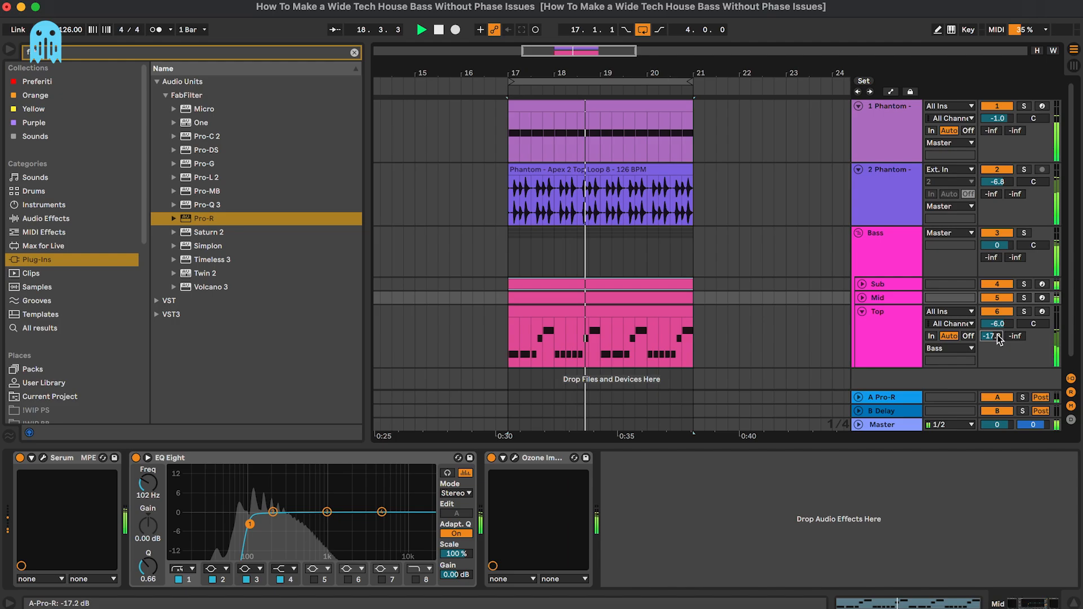
left_click_drag(996, 337, 997, 345)
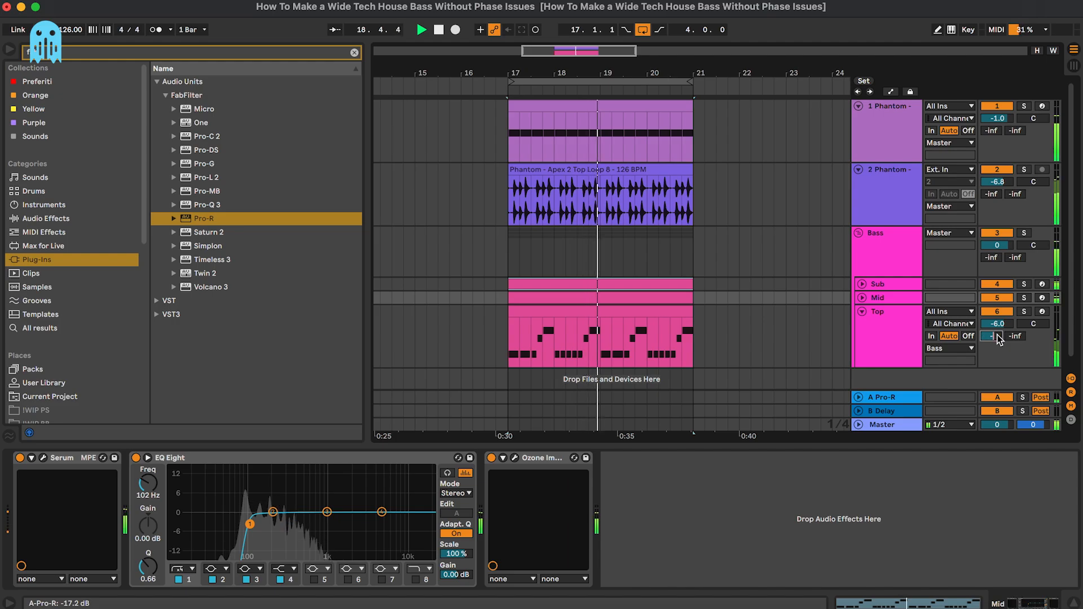
left_click(862, 312)
Step: Shorten Pro-R's Space to 1.18 s with its return soloed, and set the Decay Rate to 150% in the full mix
left_click(880, 397)
left_click(464, 218)
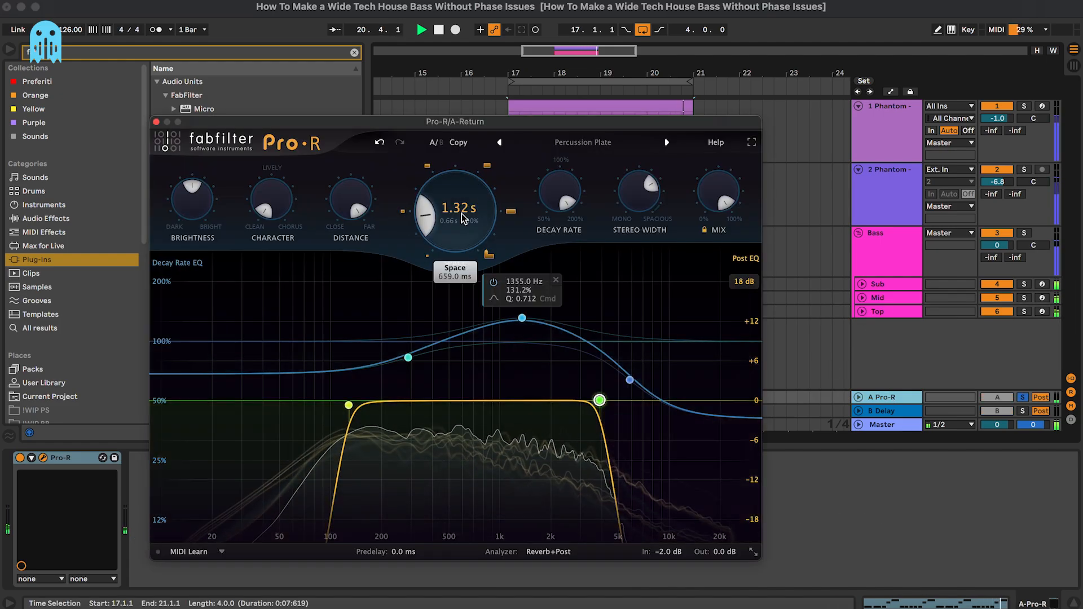
left_click_drag(465, 228, 466, 231)
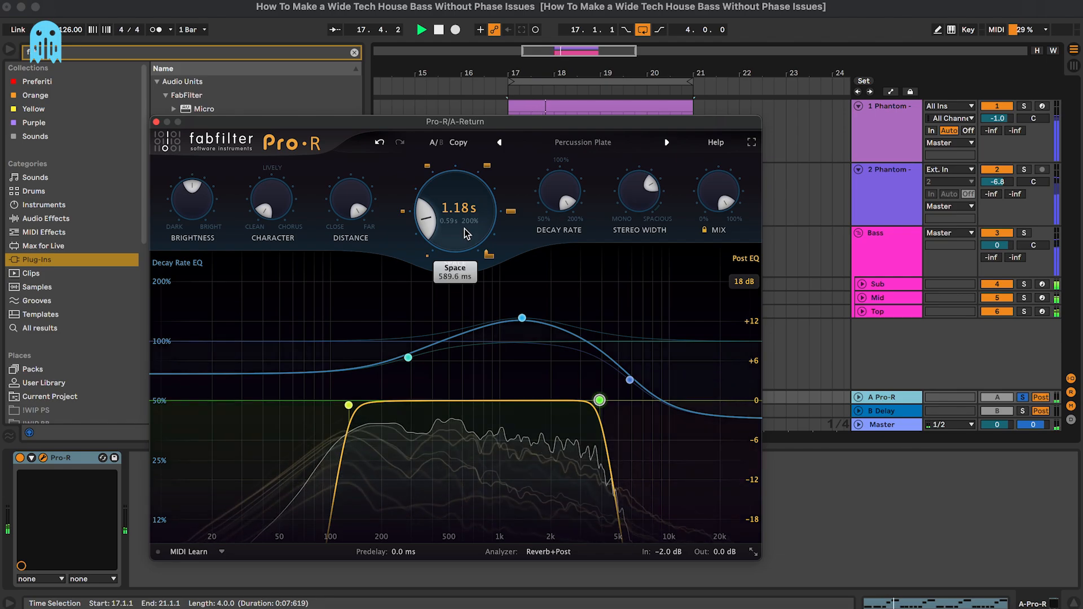
mouse_move(556, 179)
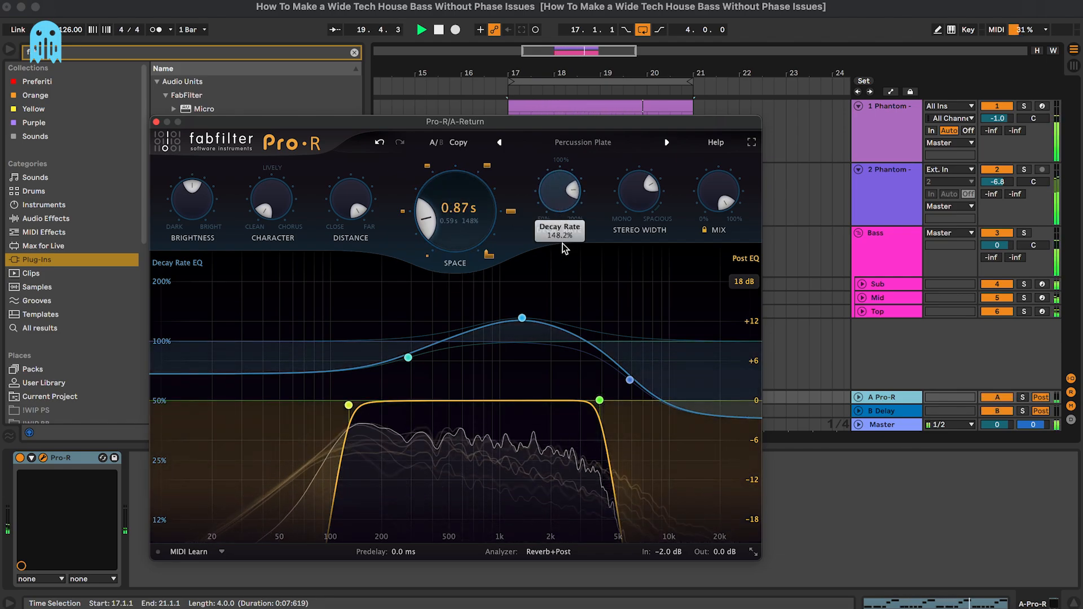
left_click_drag(563, 244, 567, 241)
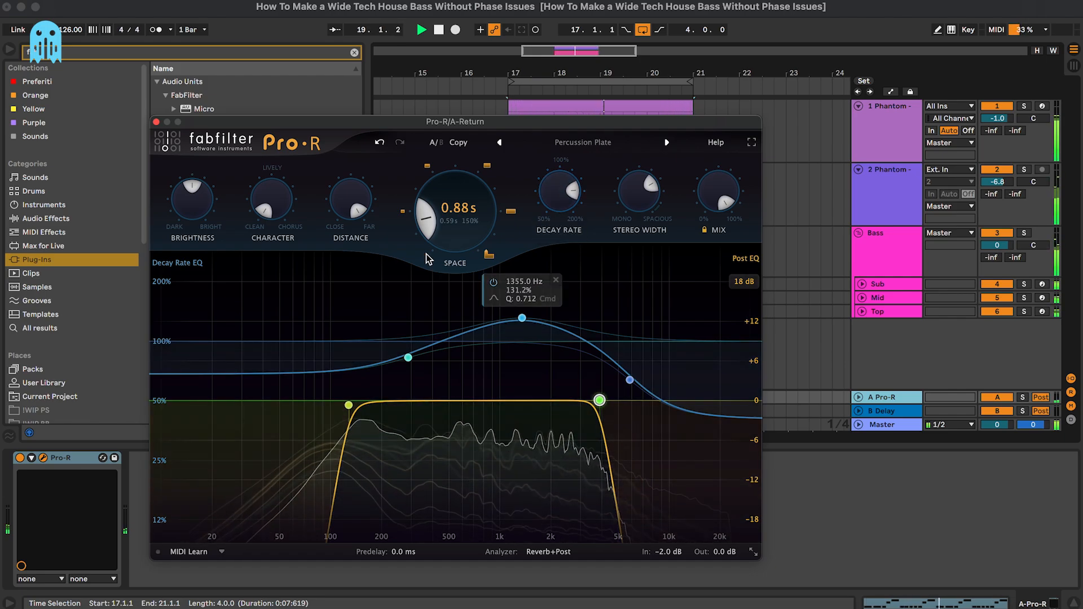
Step: Lower Pro-R's Post EQ high cut to about 2383 Hz and soften its slope to 24 dB/oct
mouse_move(630, 399)
left_click_drag(631, 399, 571, 400)
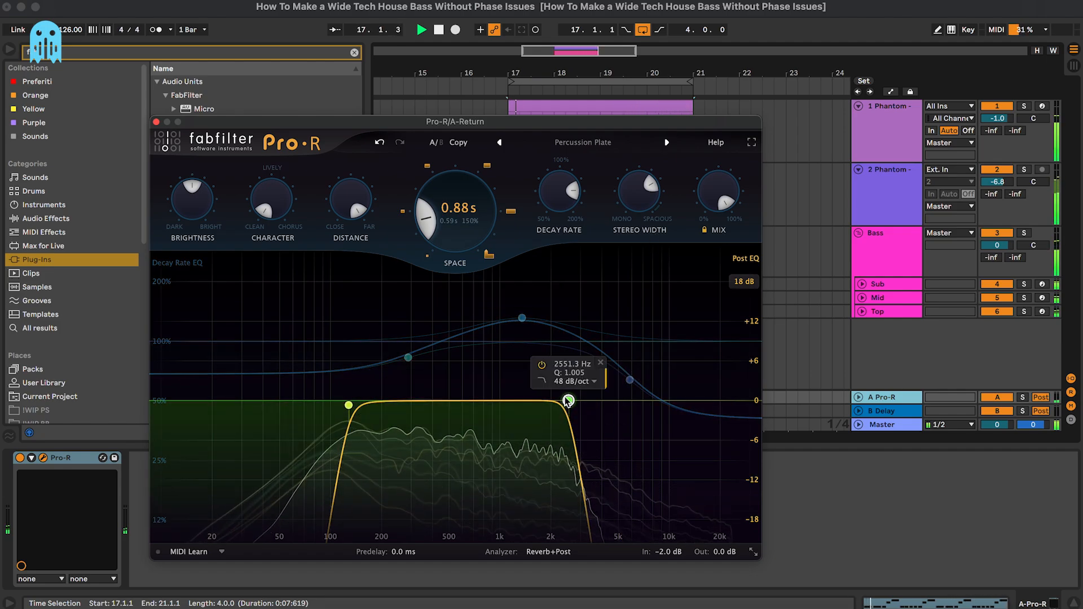
left_click(575, 383)
left_click_drag(575, 402, 567, 403)
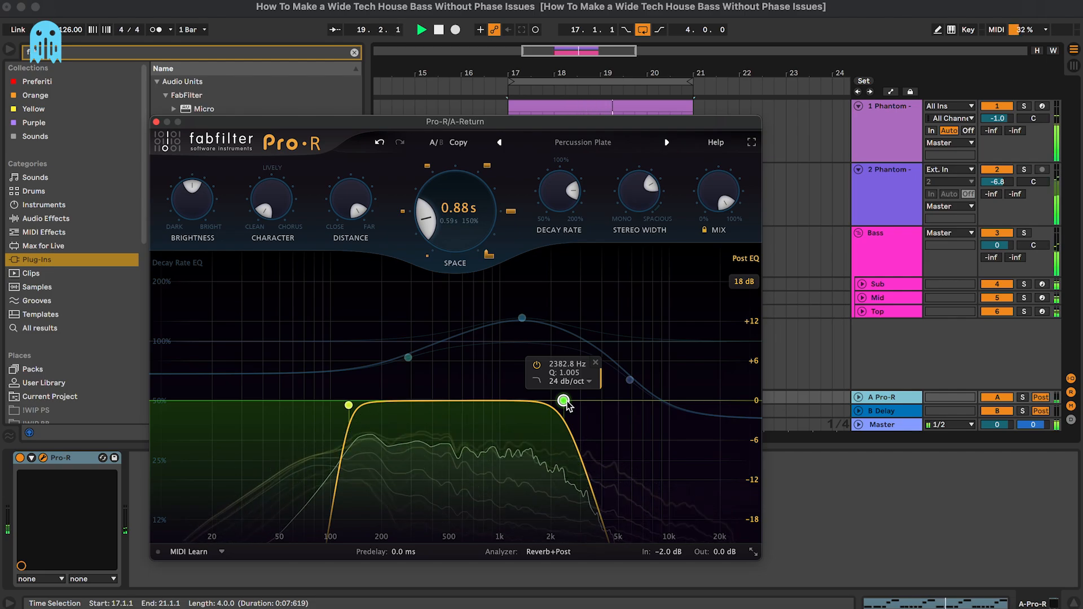
Step: Check the Top and Mid tracks' send levels to the Pro-R return
left_click(862, 312)
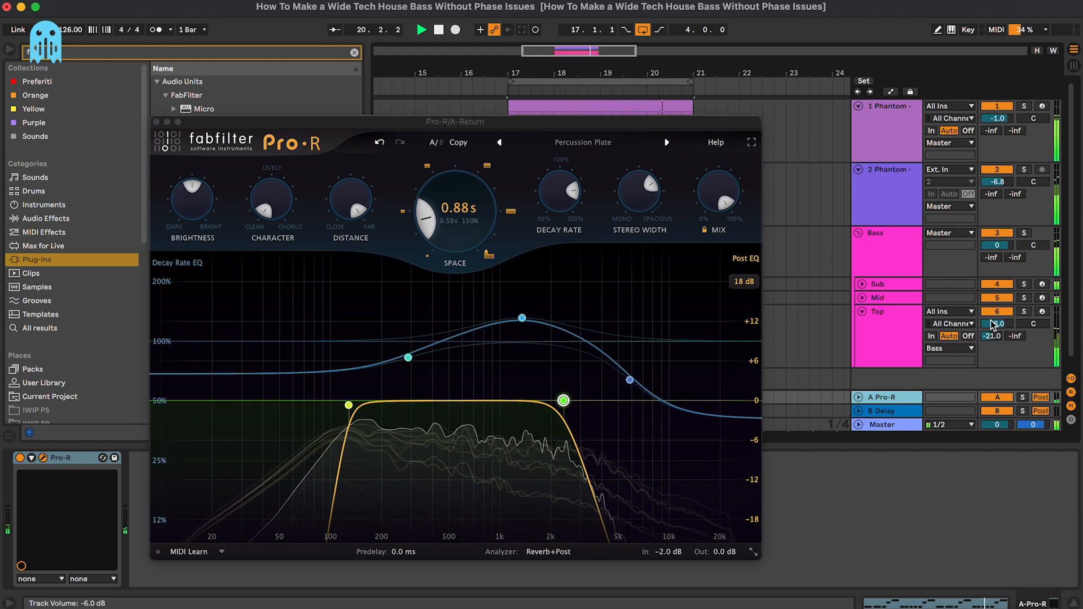
left_click(861, 312)
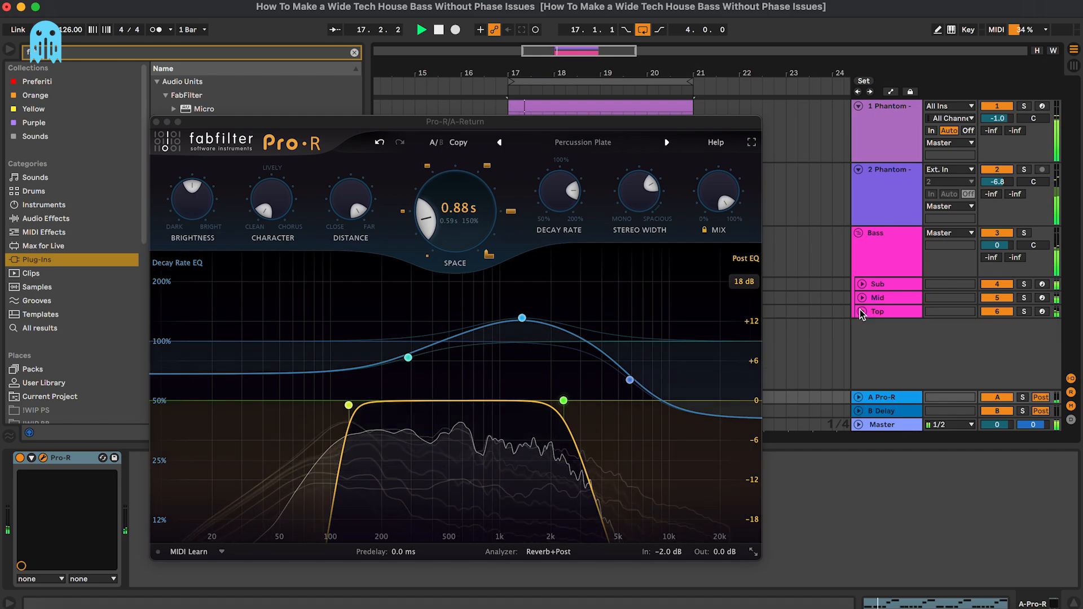
left_click(861, 298)
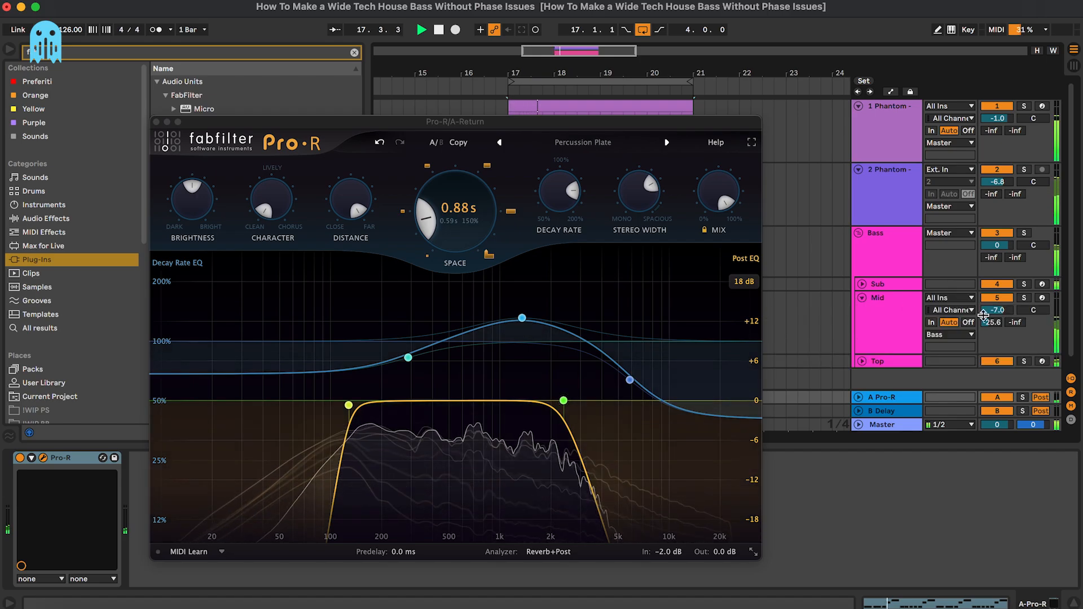
left_click(861, 299)
Step: Close the Pro-R window and solo its return track to hear the reverb alone
left_click(156, 122)
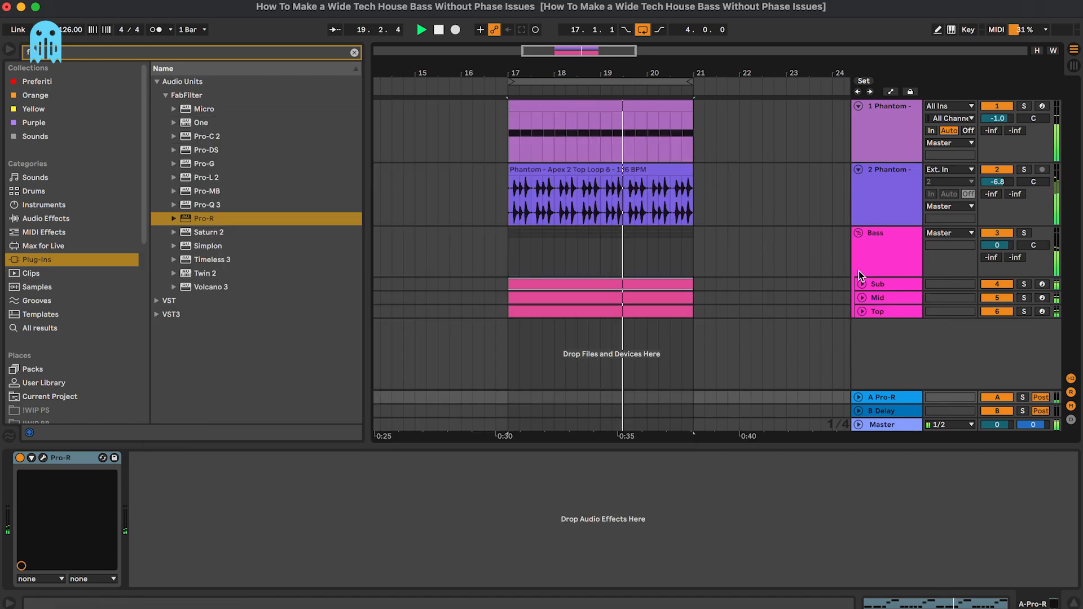
left_click(892, 267)
left_click(895, 398)
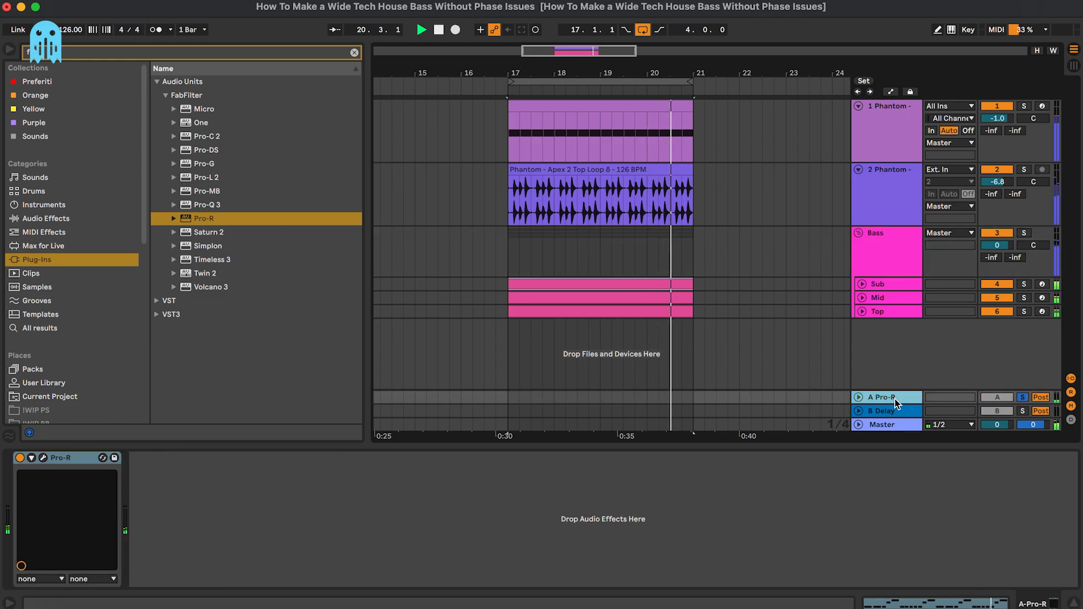
Step: Unsolo the Pro-R return to hear the full mix, and delete the Delay return track
key("s")
left_click(599, 313)
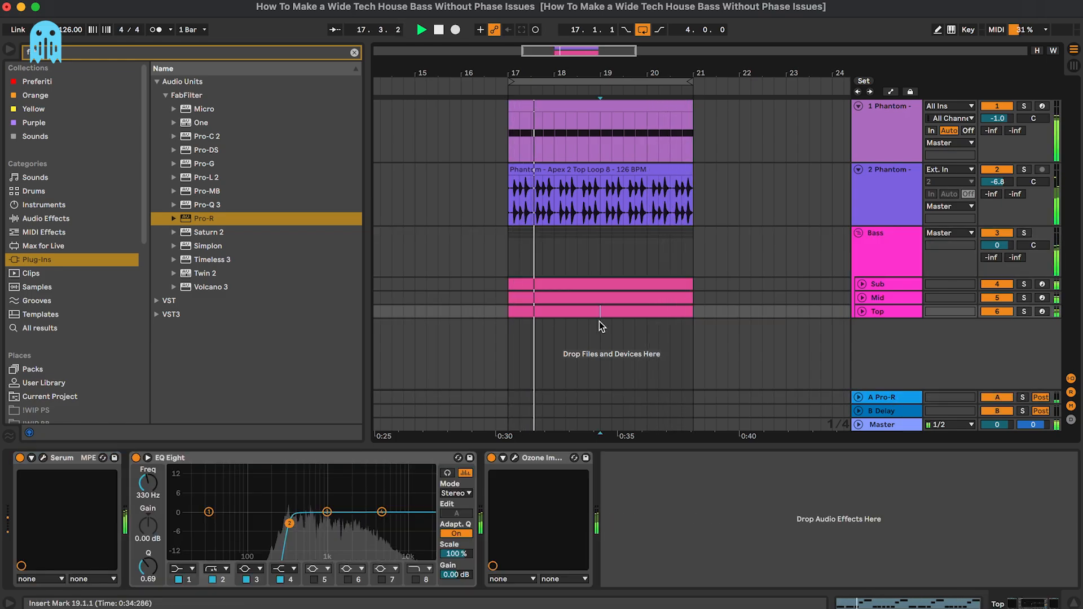
left_click(887, 398)
left_click(891, 412)
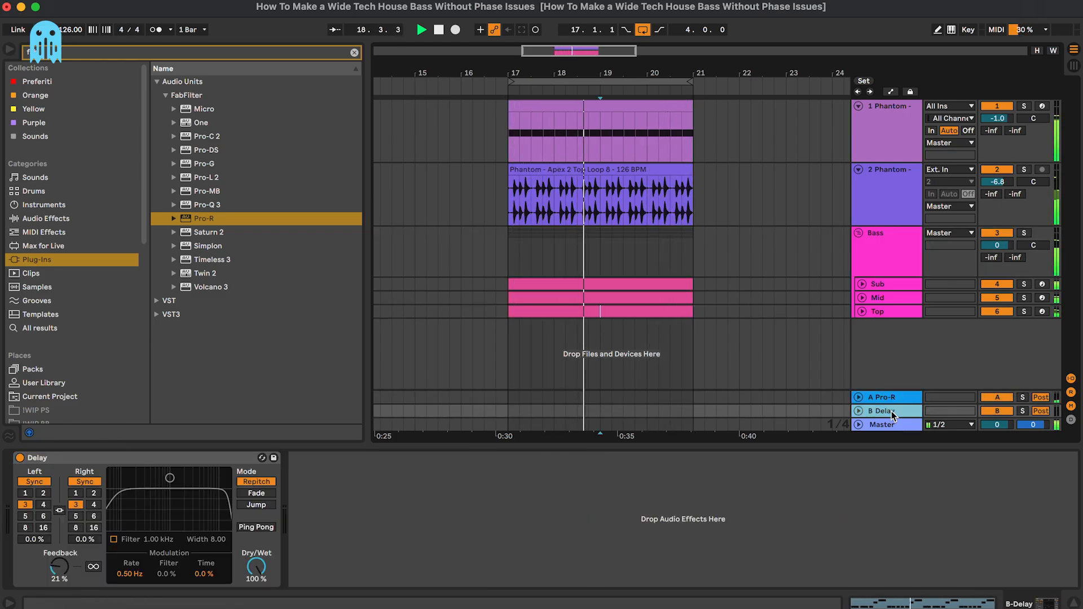
key("Delete")
Step: Add iZotope's Ozone Imager 2 after LFOTool on the Bass group and play the loop to check its stereo image
left_click(899, 264)
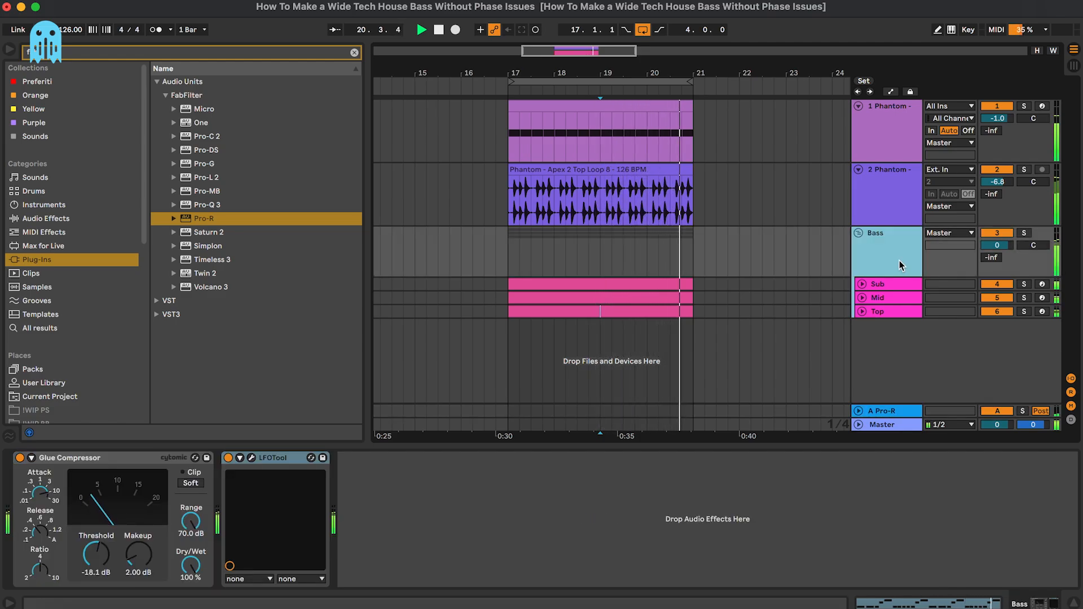
key("space")
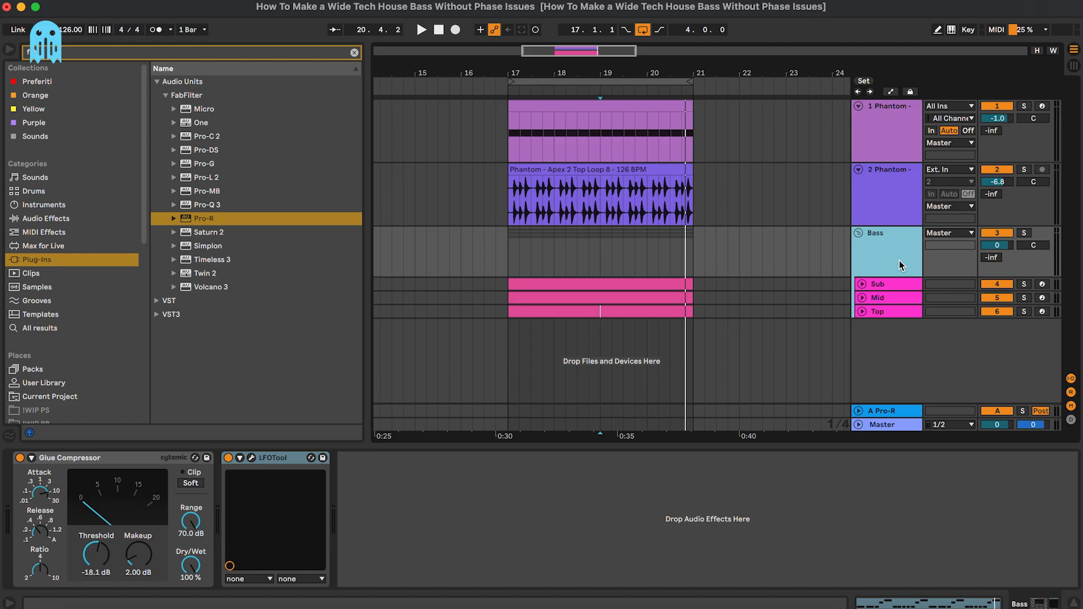
left_click(303, 54)
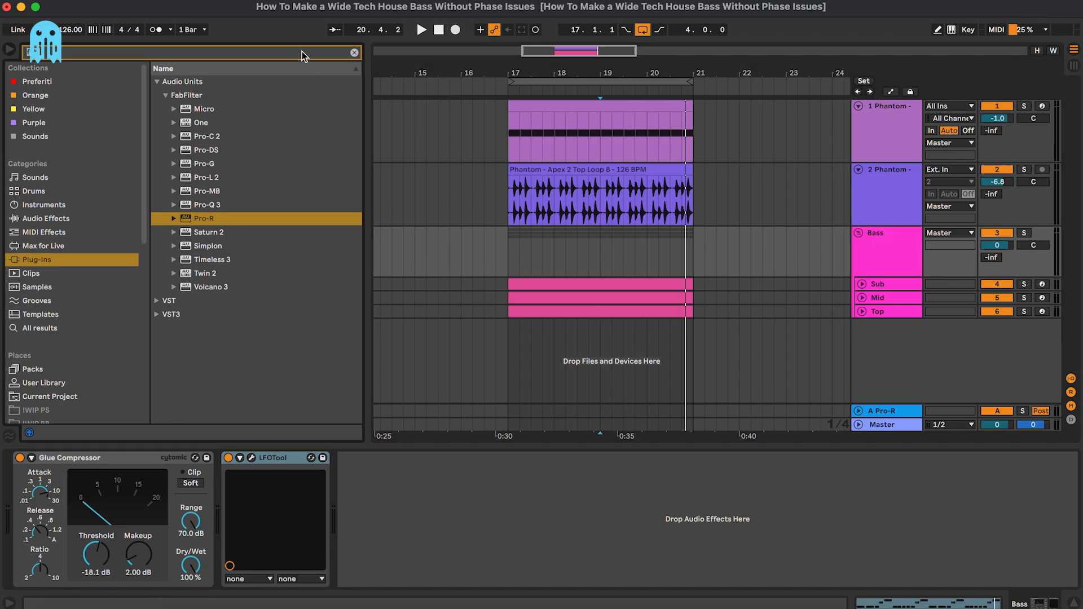
type("imager")
left_click(219, 109)
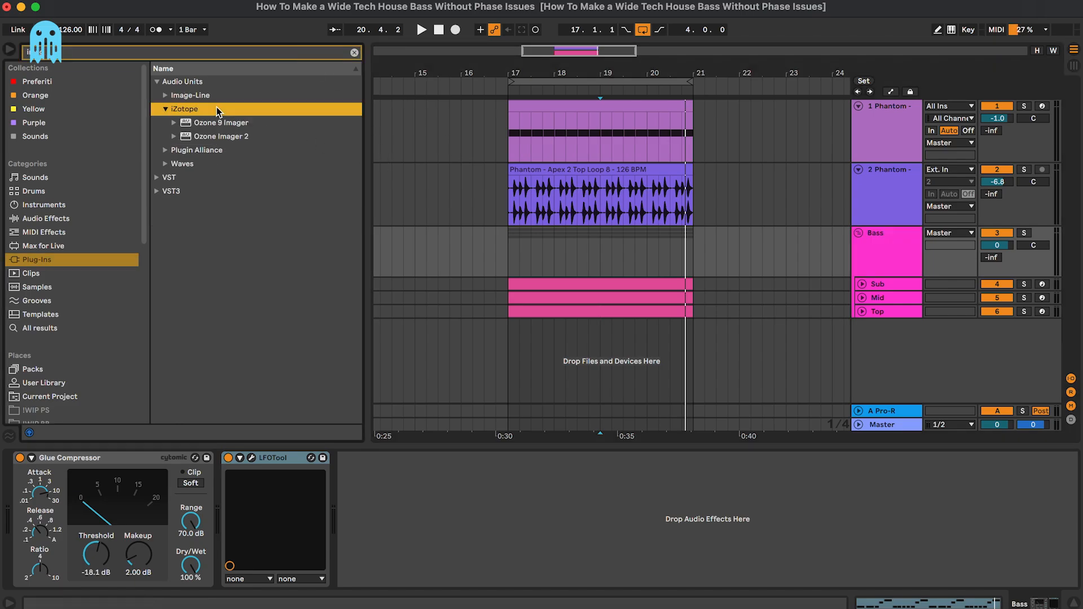
double_click(214, 135)
left_click_drag(533, 131, 653, 155)
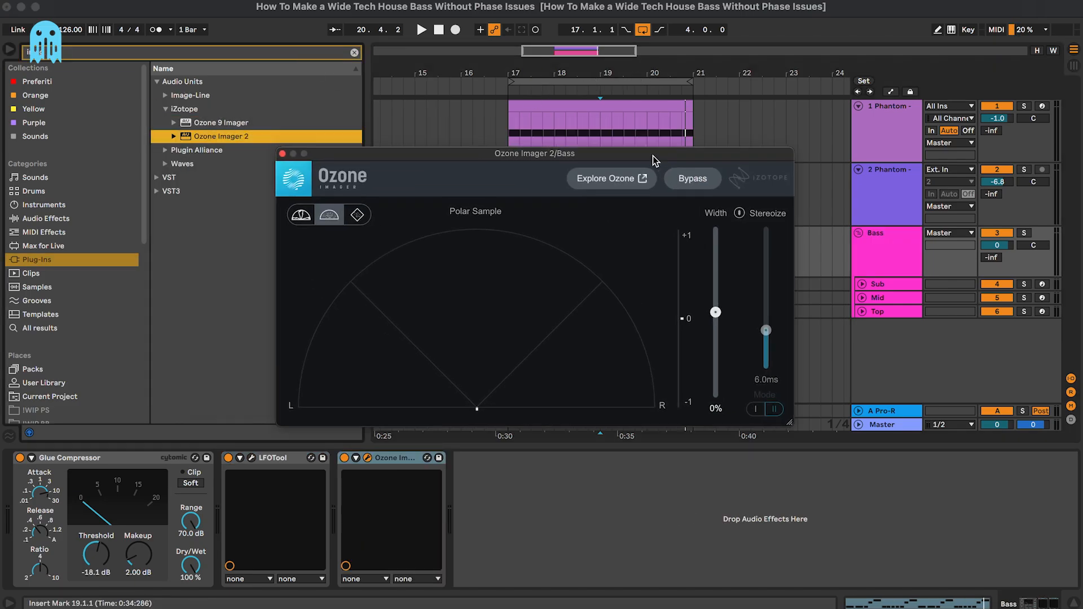
key("space")
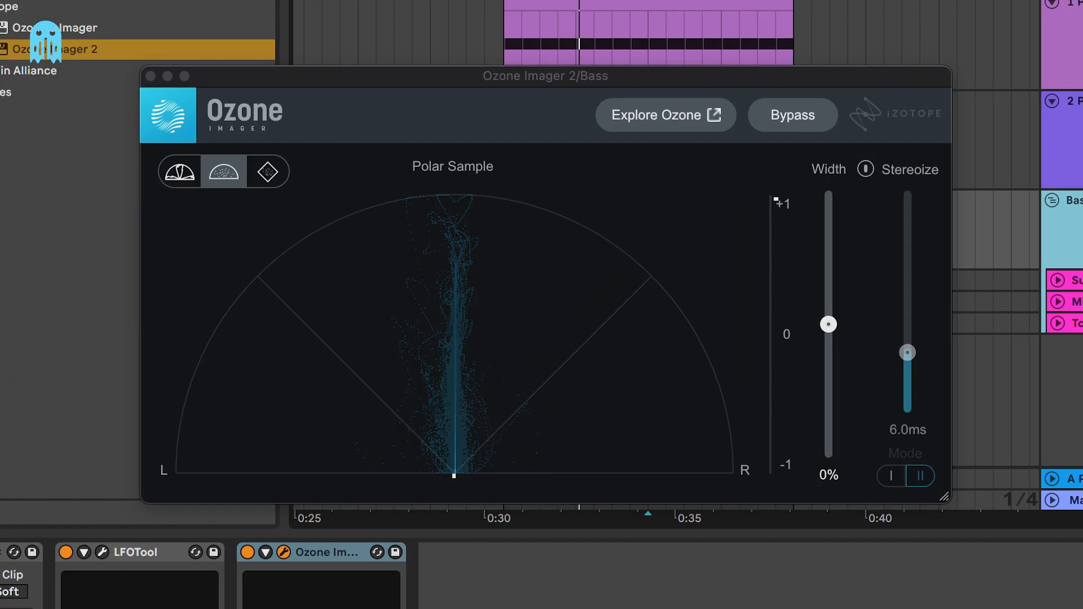